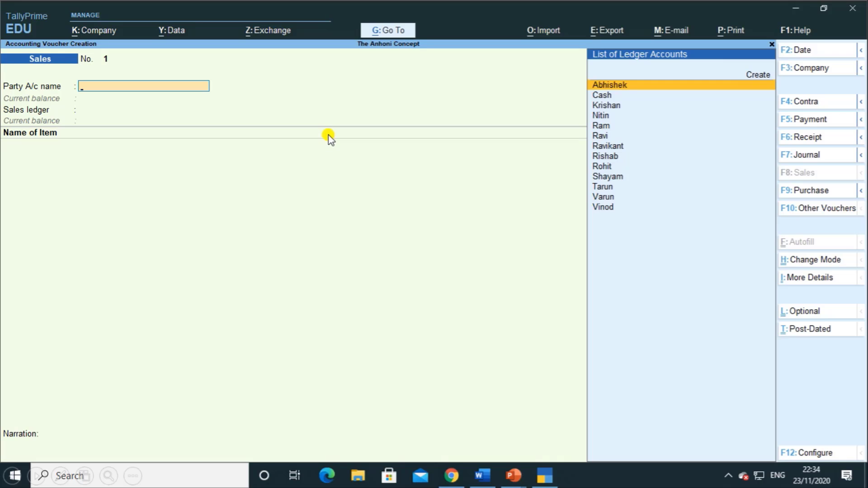
{"action": "key", "text": "Down"}
{"action": "key", "text": "Down"}
{"action": "key", "text": "Down"}
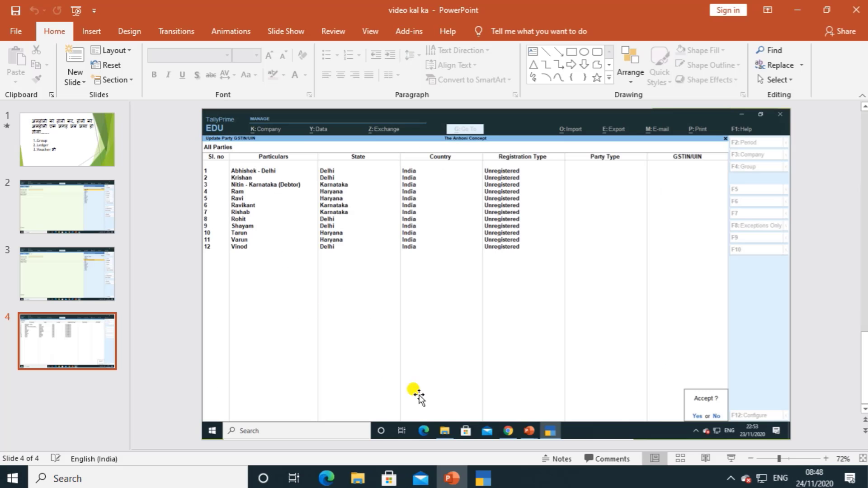
Switch to TallyPrime and open the first ledger, the one with the "- Delhi" suffix, for alteration.
{"action": "left_click", "coordinate": [491, 472]}
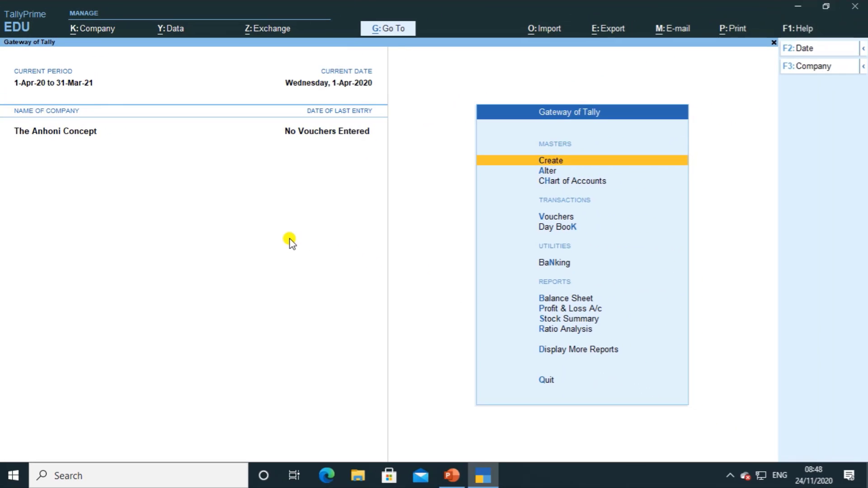
{"action": "key", "text": "Down"}
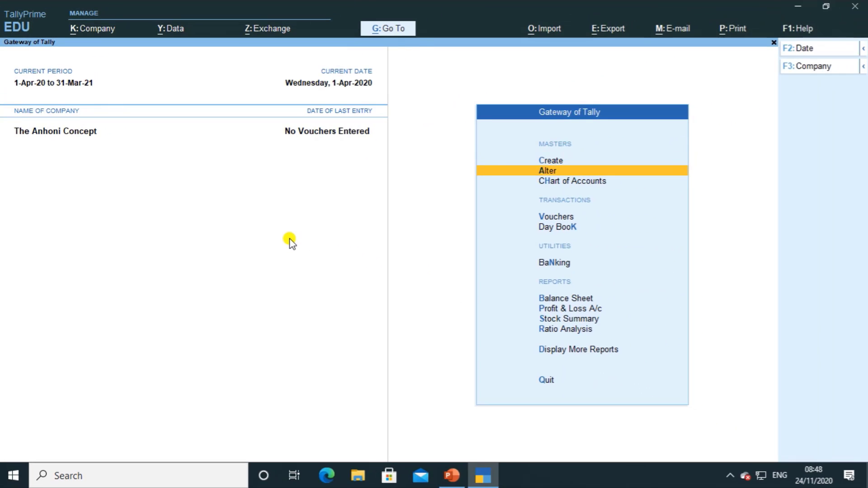
{"action": "key", "text": "Return"}
{"action": "key", "text": "Down"}
{"action": "key", "text": "Return"}
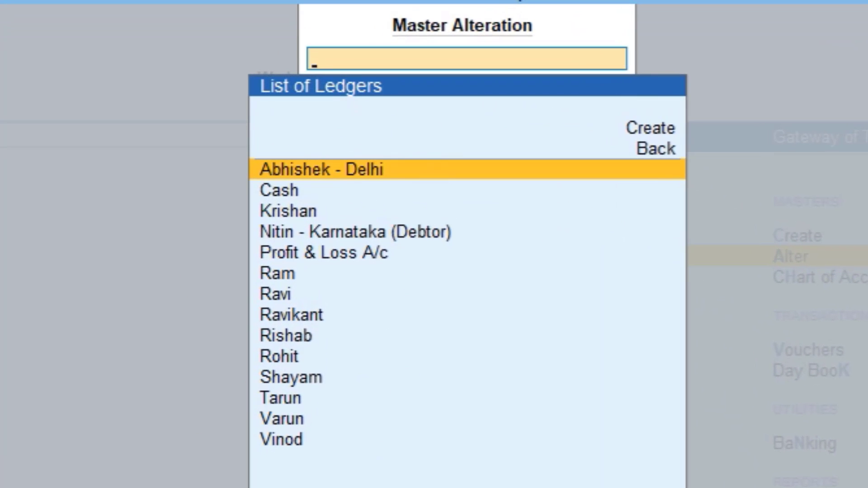
{"action": "key", "text": "Return"}
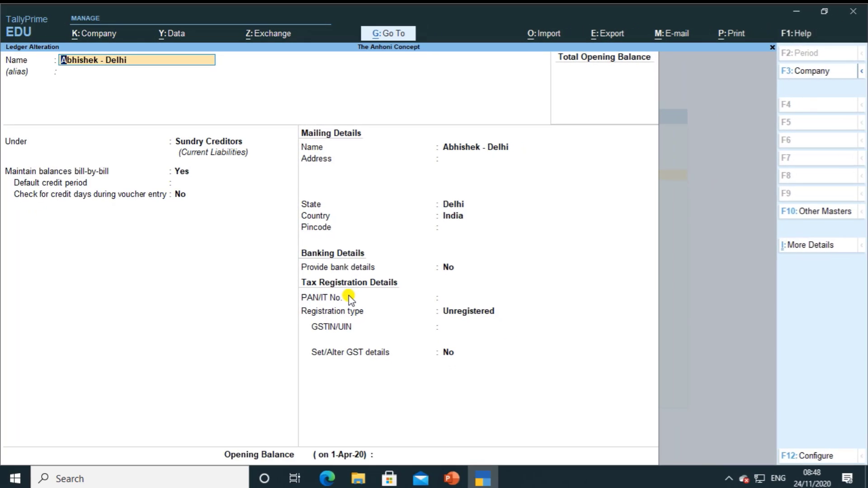
Remove the "- Delhi" suffix from the ledger's name and save the ledger.
{"action": "key", "text": "Right"}
{"action": "key", "text": "XF86AudioMute"}
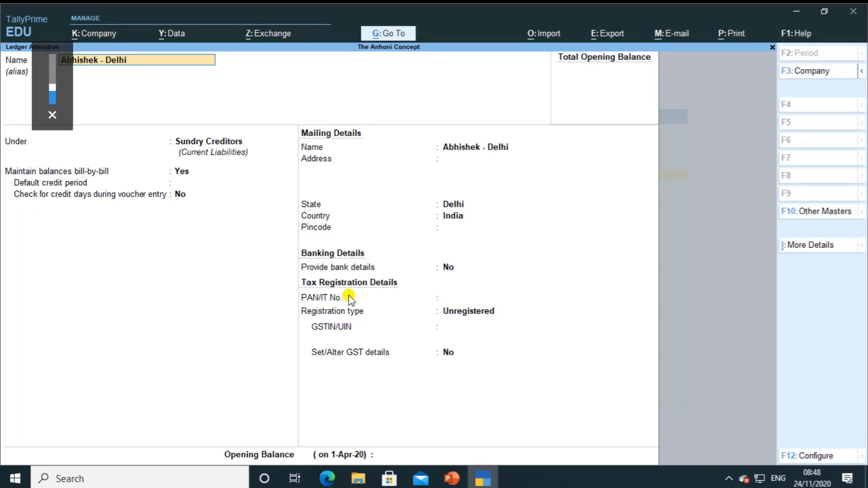
{"action": "key", "text": "End"}
{"action": "key", "text": "BackSpace"}
{"action": "key", "text": "BackSpace"}
{"action": "key", "text": "BackSpace"}
{"action": "key", "text": "BackSpace"}
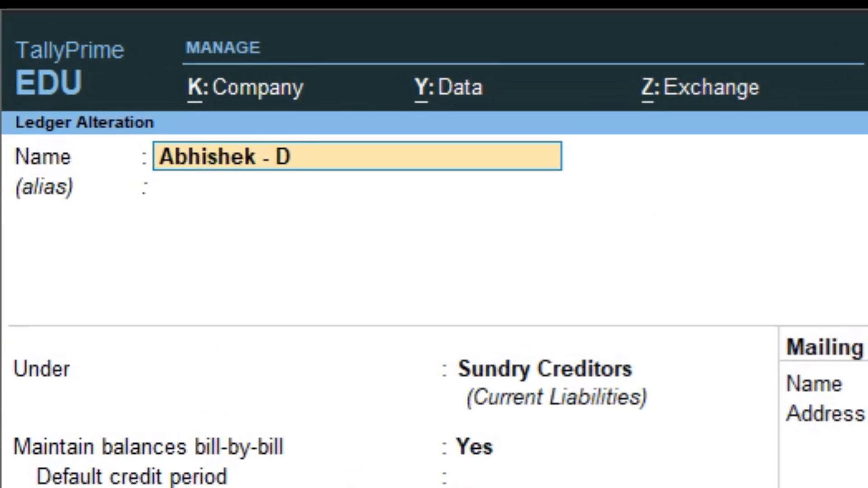
{"action": "key", "text": "BackSpace"}
{"action": "key", "text": "BackSpace"}
{"action": "key", "text": "BackSpace"}
{"action": "key", "text": "BackSpace"}
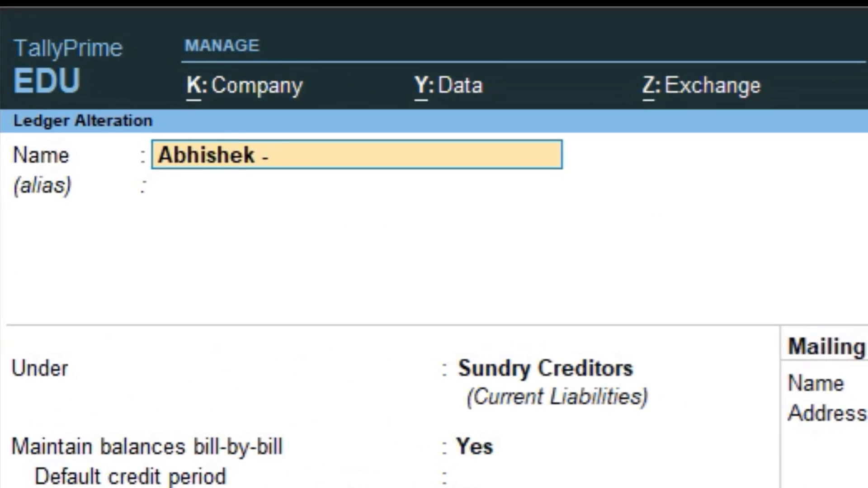
{"action": "key", "text": "Return"}
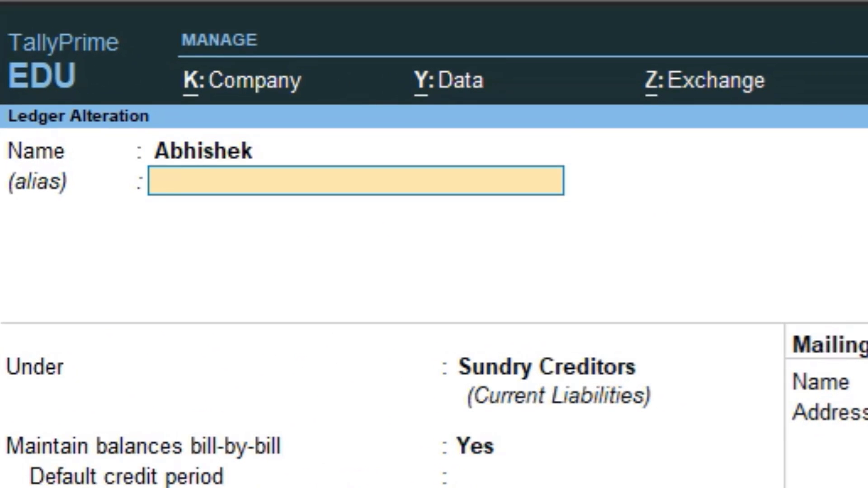
{"action": "key", "text": "Return"}
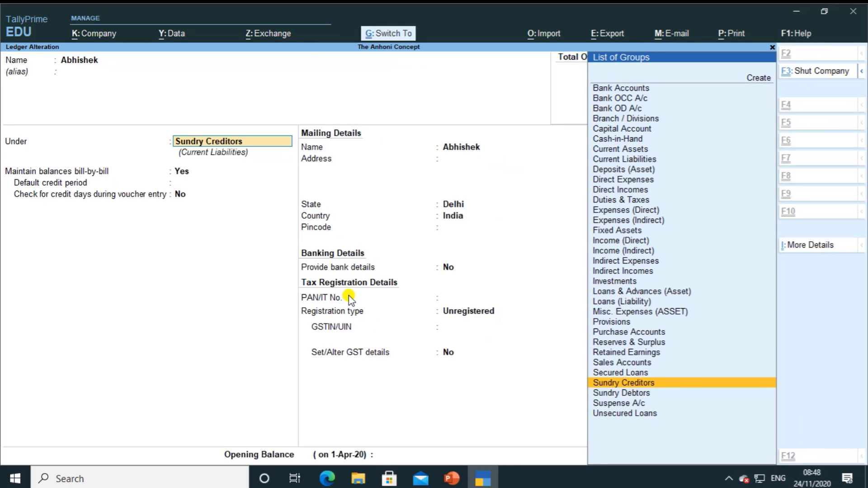
{"action": "key", "text": "ctrl+q"}
Remove the "- Karnataka (Debtor)" suffix from the name of the ledger that carries it and save the ledger.
{"action": "key", "text": "Down"}
{"action": "key", "text": "Down"}
{"action": "key", "text": "Down"}
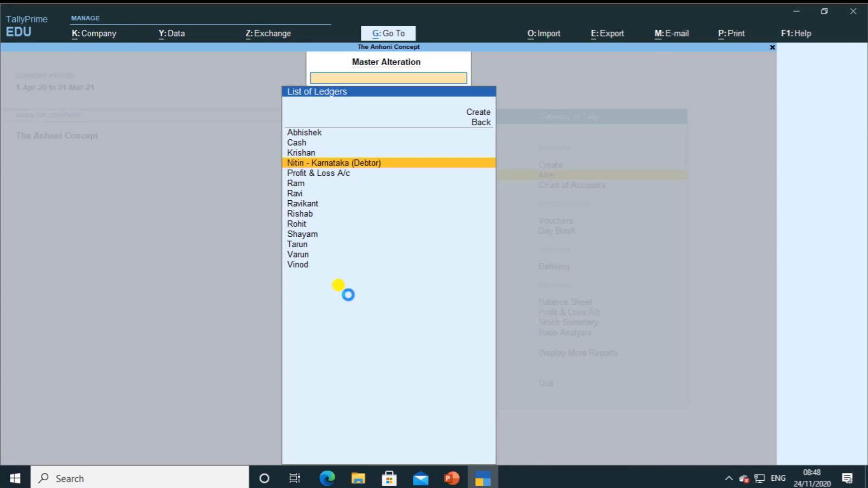
{"action": "key", "text": "Return"}
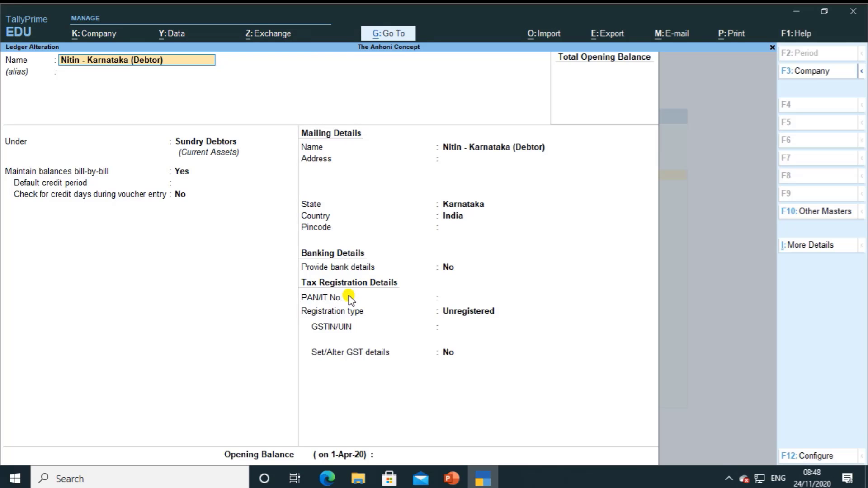
{"action": "key", "text": "BackSpace"}
{"action": "key", "text": "BackSpace"}
{"action": "key", "text": "BackSpace"}
{"action": "key", "text": "BackSpace"}
{"action": "key", "text": "BackSpace"}
{"action": "key", "text": "BackSpace"}
{"action": "key", "text": "BackSpace"}
{"action": "key", "text": "BackSpace"}
{"action": "key", "text": "BackSpace"}
{"action": "key", "text": "BackSpace"}
{"action": "key", "text": "BackSpace"}
{"action": "key", "text": "BackSpace"}
{"action": "key", "text": "BackSpace"}
{"action": "key", "text": "BackSpace"}
{"action": "key", "text": "BackSpace"}
{"action": "key", "text": "BackSpace"}
{"action": "key", "text": "BackSpace"}
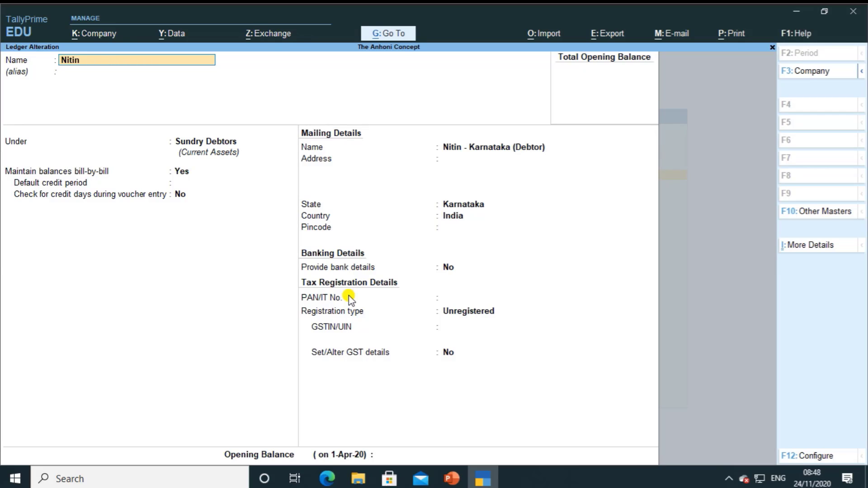
{"action": "key", "text": "Return"}
{"action": "key", "text": "ctrl"}
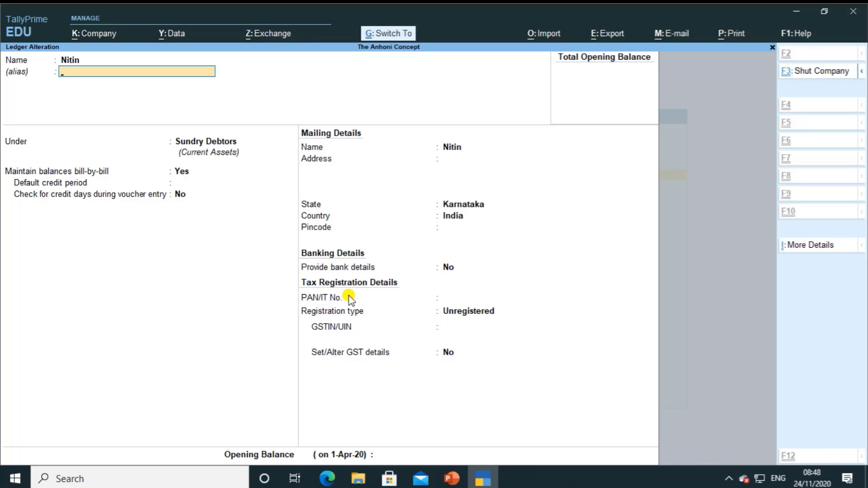
{"action": "key", "text": "ctrl+a"}
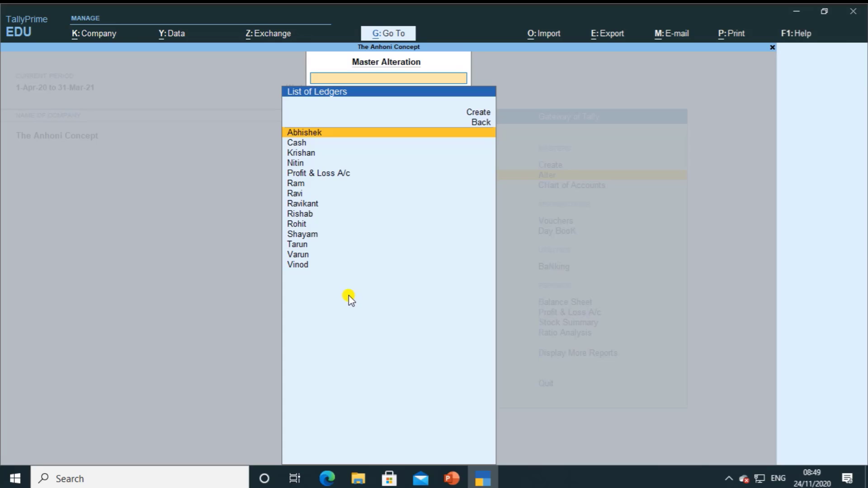
Leave master alteration and open the list of ledgers in the Chart of Accounts.
{"action": "key", "text": "Escape"}
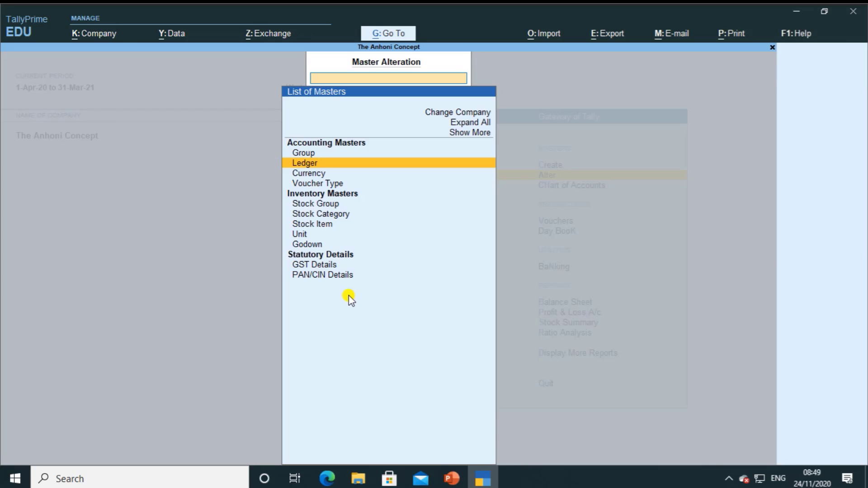
{"action": "key", "text": "Escape"}
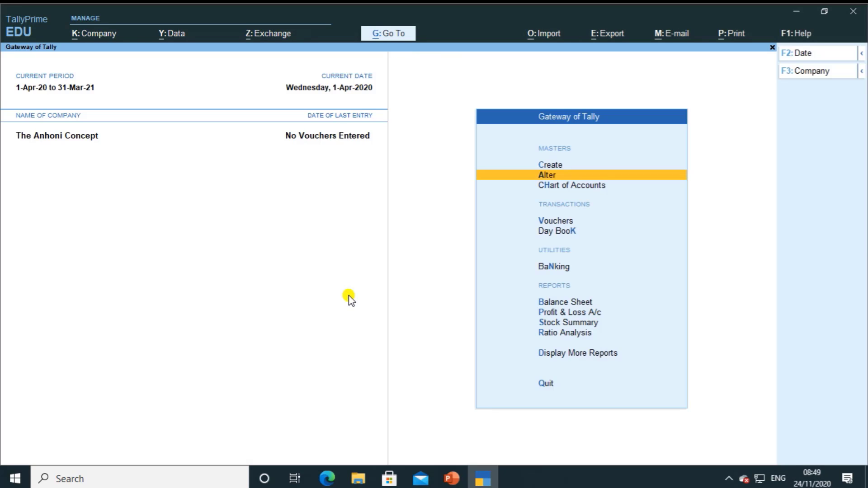
{"action": "key", "text": "Down"}
{"action": "key", "text": "Return"}
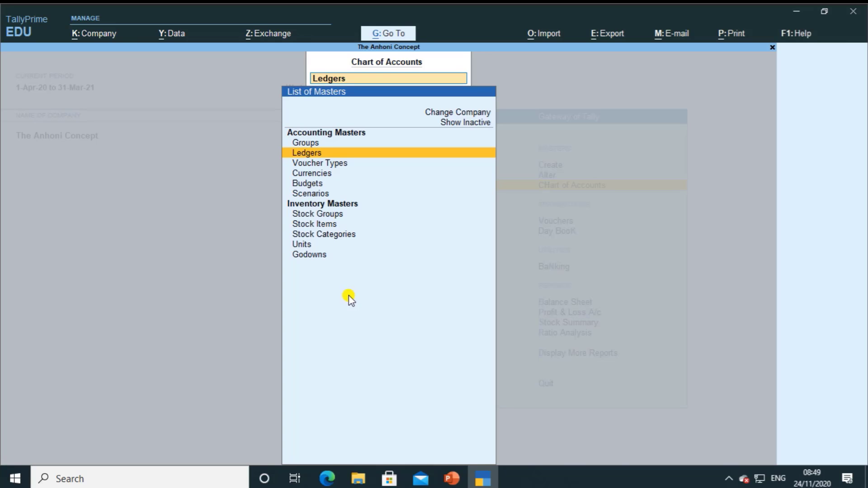
{"action": "key", "text": "Return"}
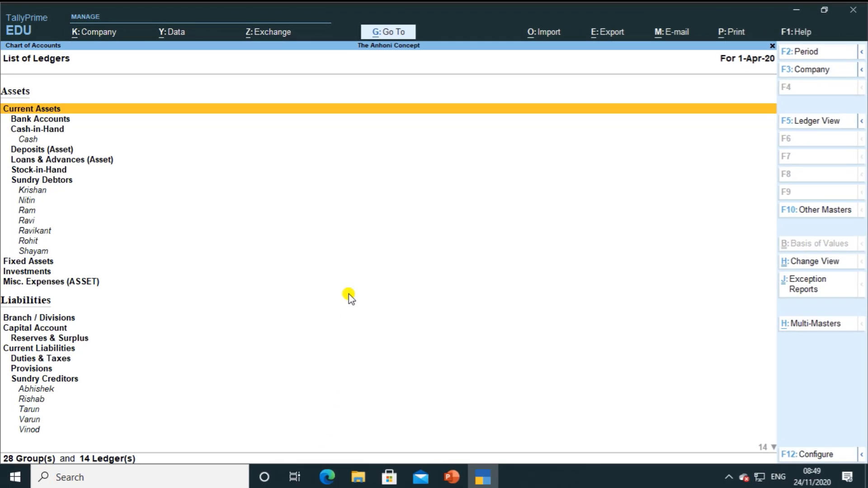
Open the Sundry Debtors group from the ledger list, go through its settings and accept them without edits.
{"action": "key", "text": "Down"}
{"action": "key", "text": "Down"}
{"action": "key", "text": "Down"}
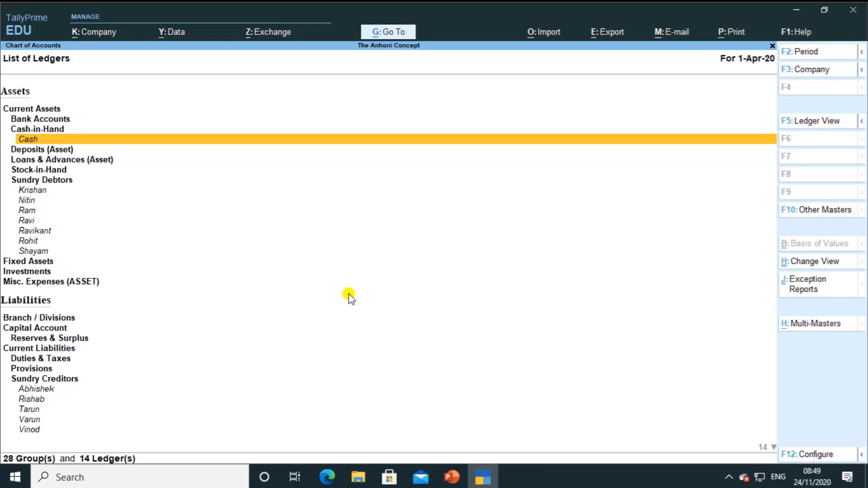
{"action": "key", "text": "Down"}
{"action": "key", "text": "Down"}
{"action": "key", "text": "Down"}
{"action": "key", "text": "Down"}
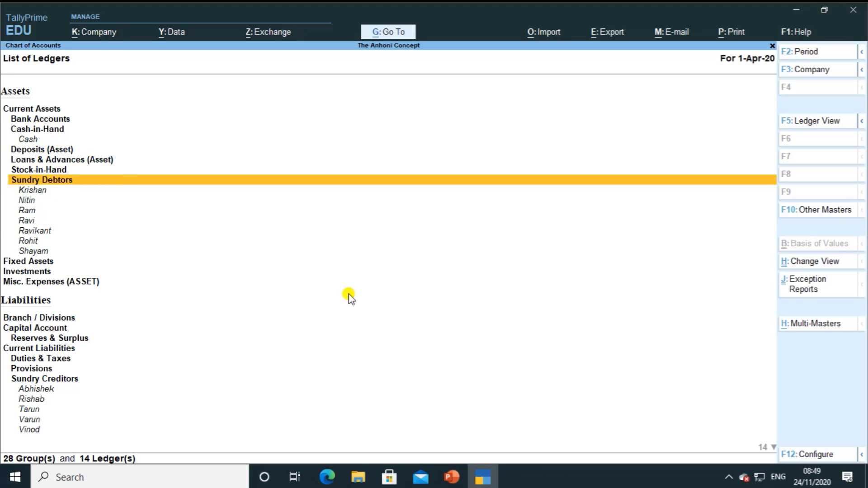
{"action": "key", "text": "Return"}
{"action": "key", "text": "Return"}
{"action": "key", "text": "Return"}
{"action": "key", "text": "Return"}
{"action": "key", "text": "Return"}
{"action": "key", "text": "Return"}
{"action": "key", "text": "Return"}
{"action": "key", "text": "Return"}
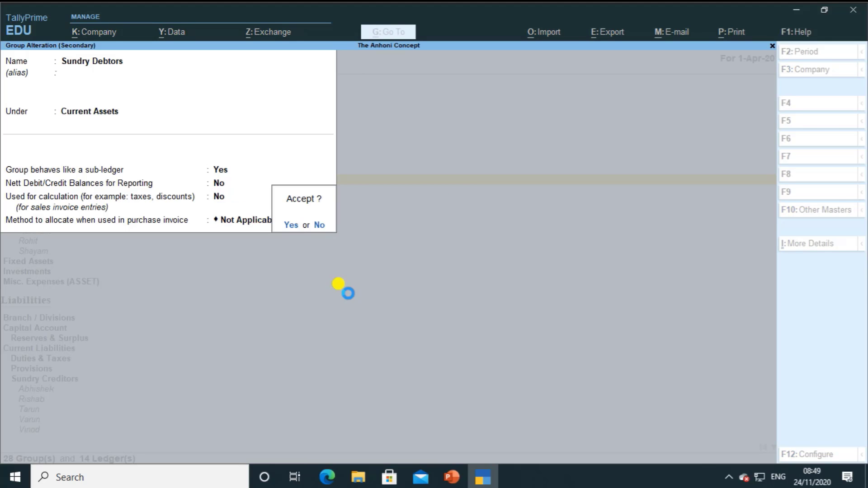
{"action": "key", "text": "Return"}
Examine the ledgers listed under the Sundry Debtors group and close the list of ledgers.
{"action": "key", "text": "Down"}
{"action": "key", "text": "Down"}
{"action": "key", "text": "Down"}
{"action": "key", "text": "Down"}
{"action": "key", "text": "Down"}
{"action": "key", "text": "Down"}
{"action": "key", "text": "Down"}
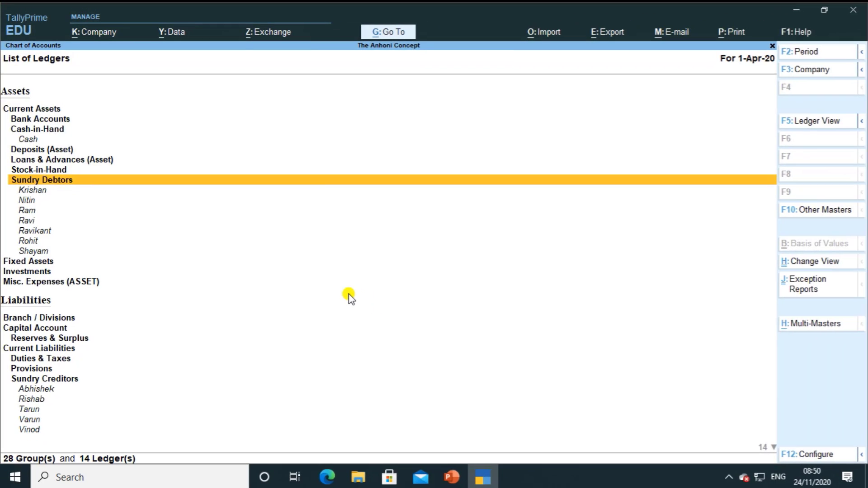
{"action": "key", "text": "Escape"}
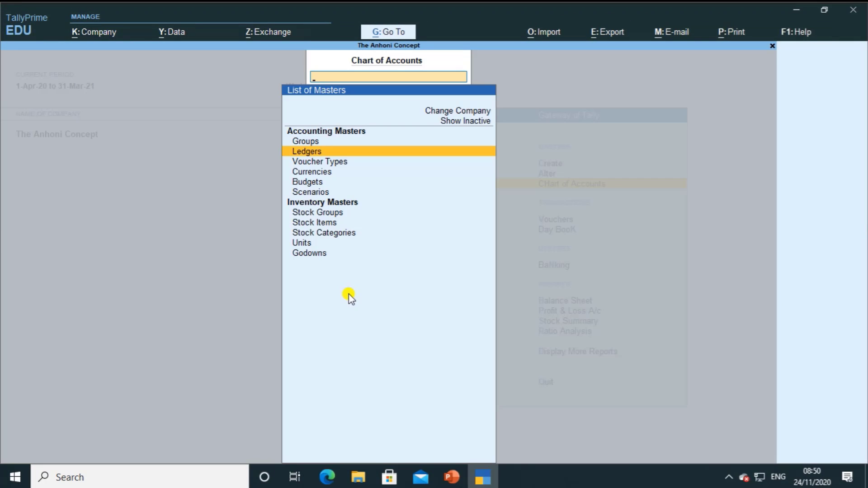
{"action": "key", "text": "Up"}
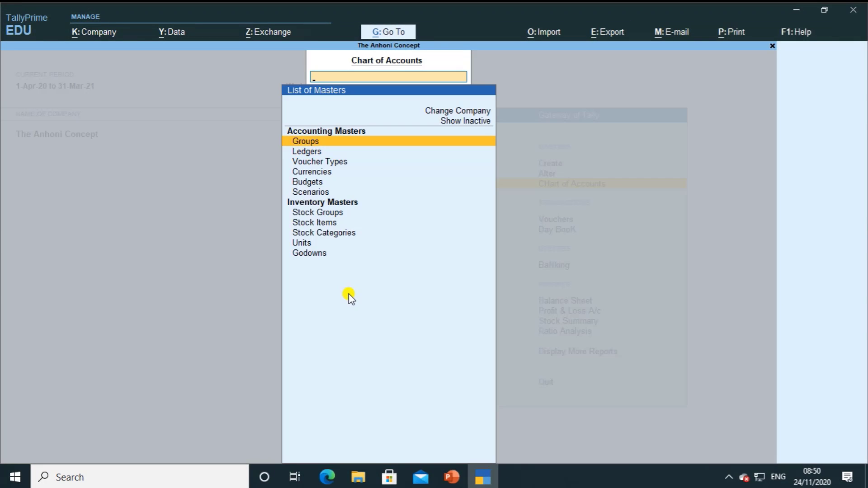
{"action": "key", "text": "Return"}
{"action": "key", "text": "Escape"}
{"action": "key", "text": "Escape"}
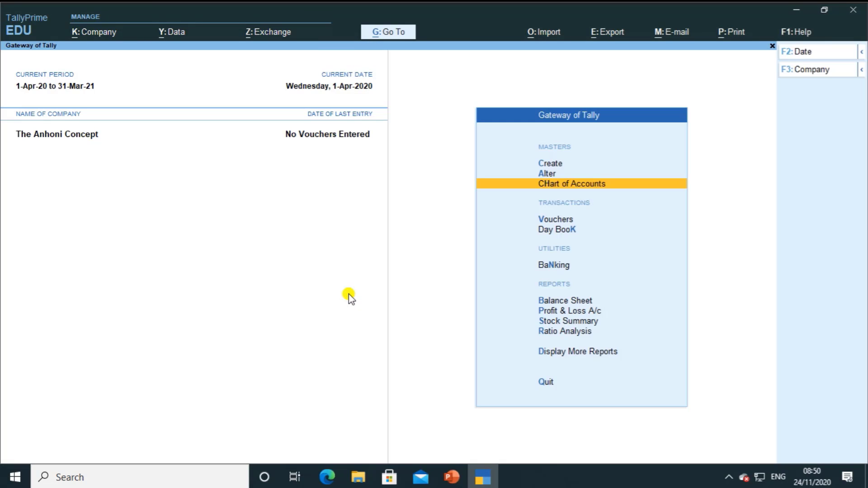
View the group creation form and return to the Gateway of Tally without creating a group.
{"action": "key", "text": "Up"}
{"action": "key", "text": "Up"}
{"action": "key", "text": "Return"}
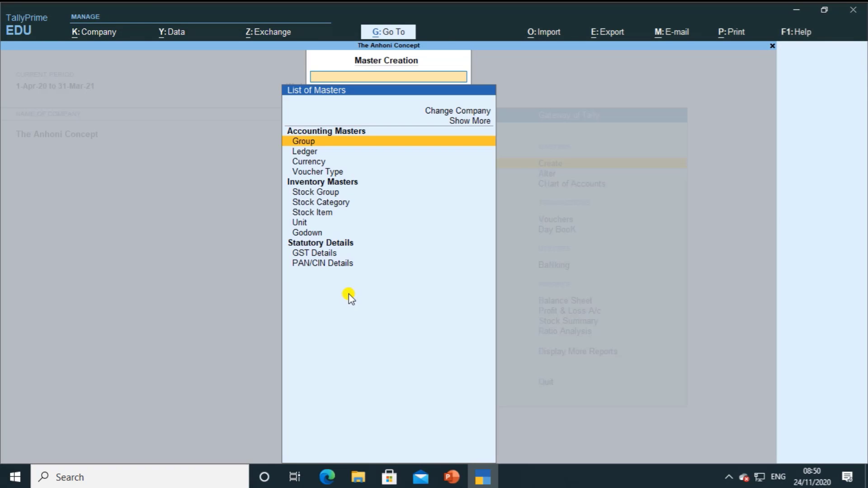
{"action": "key", "text": "Return"}
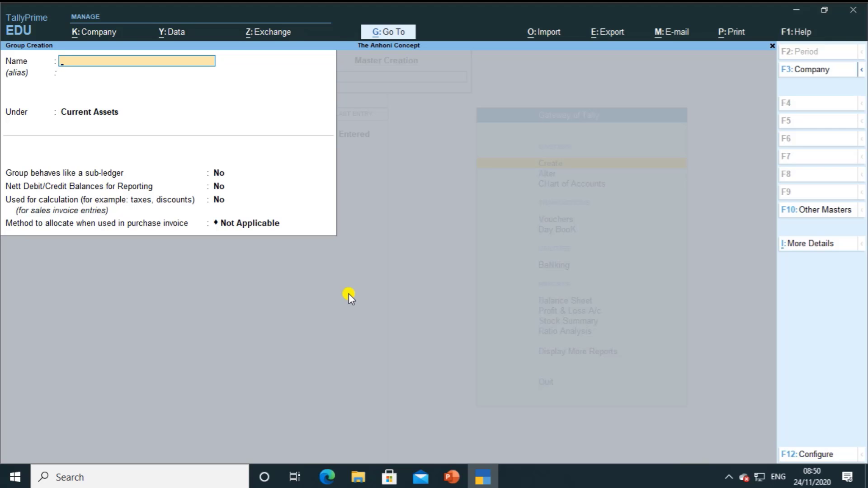
{"action": "key", "text": "Escape"}
{"action": "key", "text": "Return"}
{"action": "key", "text": "Escape"}
{"action": "key", "text": "Escape"}
Open the list of groups in the Chart of Accounts.
{"action": "key", "text": "Down"}
{"action": "key", "text": "Down"}
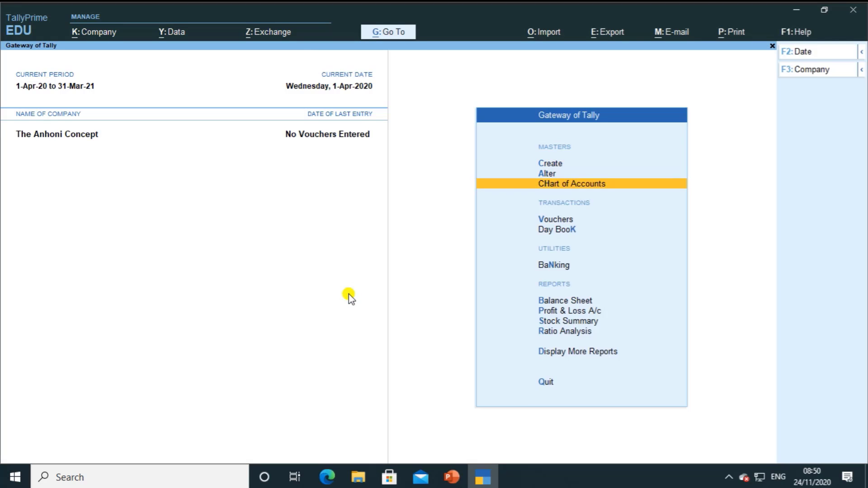
{"action": "key", "text": "Return"}
{"action": "key", "text": "Up"}
{"action": "key", "text": "Return"}
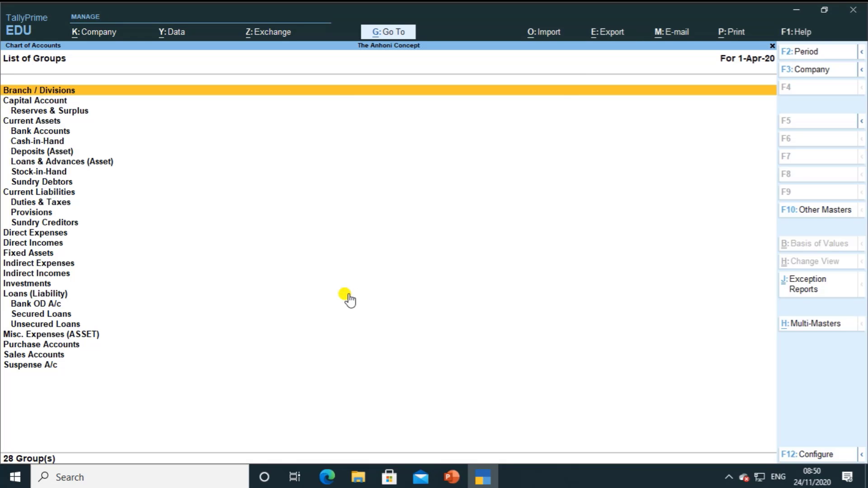
Open the Sundry Debtors group from the list of groups to view its alteration form, and leave it without changes.
{"action": "key", "text": "Down"}
{"action": "key", "text": "Down"}
{"action": "key", "text": "Down"}
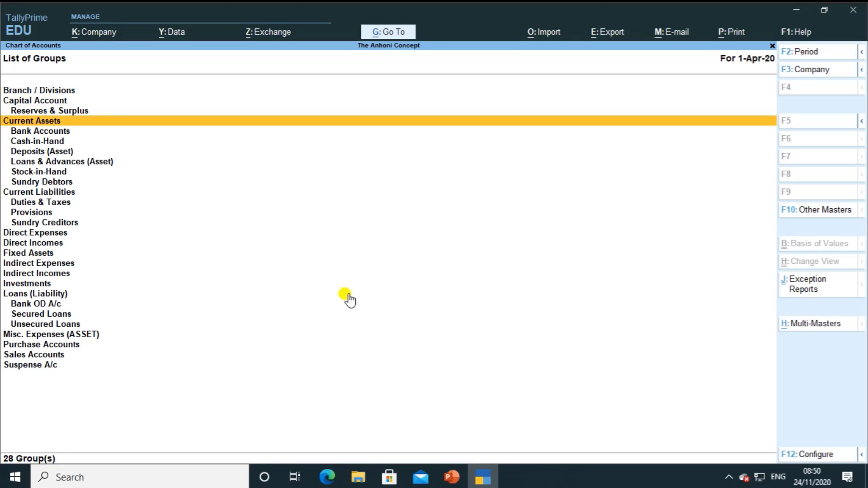
{"action": "key", "text": "Down"}
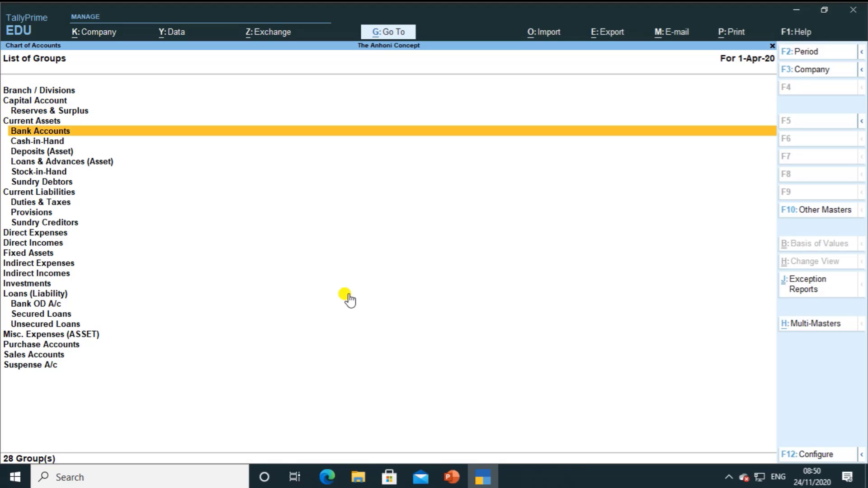
{"action": "key", "text": "Down"}
{"action": "key", "text": "Down"}
{"action": "key", "text": "Down"}
{"action": "key", "text": "Down"}
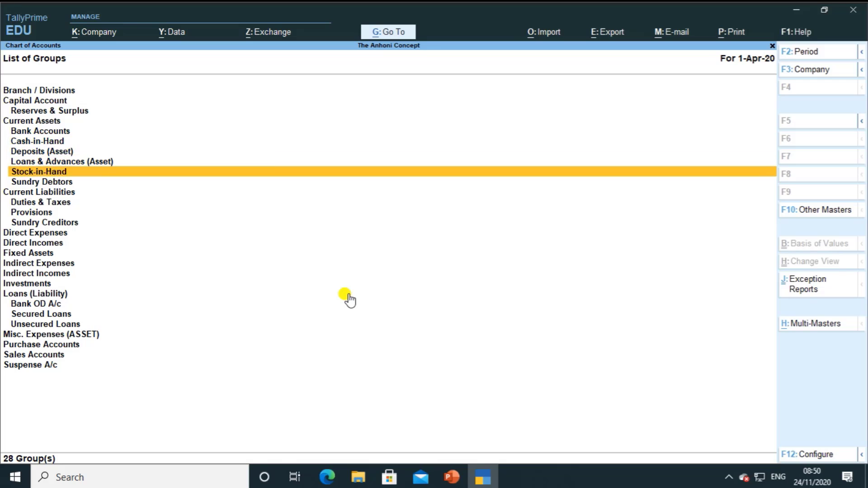
{"action": "key", "text": "Down"}
{"action": "key", "text": "Return"}
{"action": "key", "text": "Escape"}
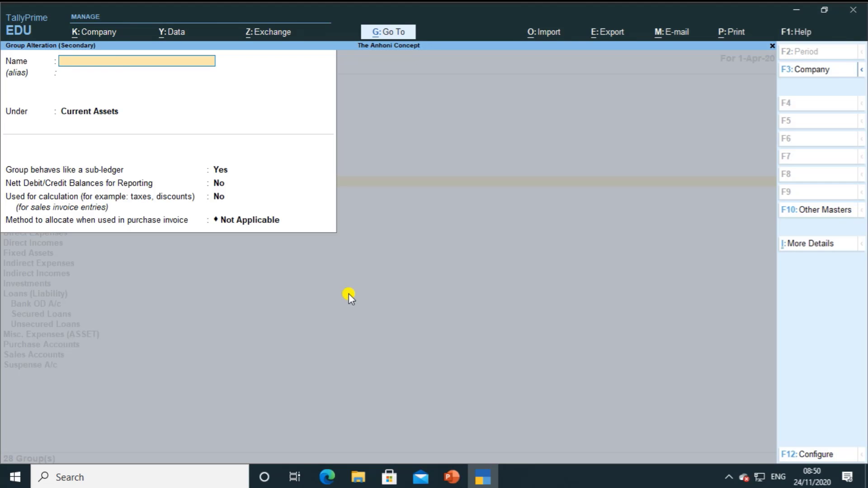
{"action": "key", "text": "Escape"}
{"action": "key", "text": "Return"}
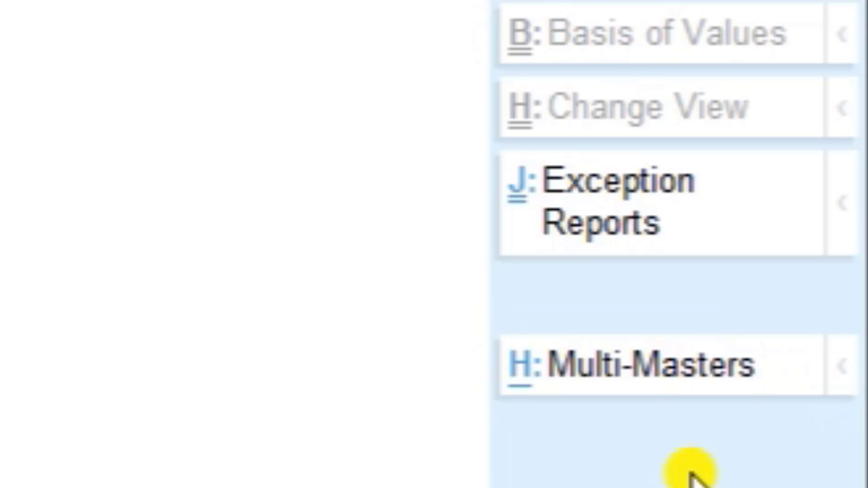
Start creating multiple groups from the list of groups, with Sundry Debtors as the parent group.
{"action": "key", "text": "alt+h"}
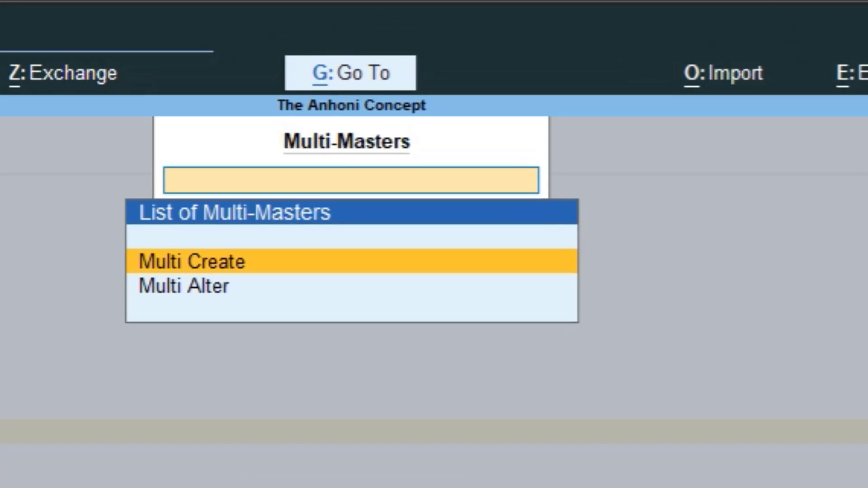
{"action": "key", "text": "Return"}
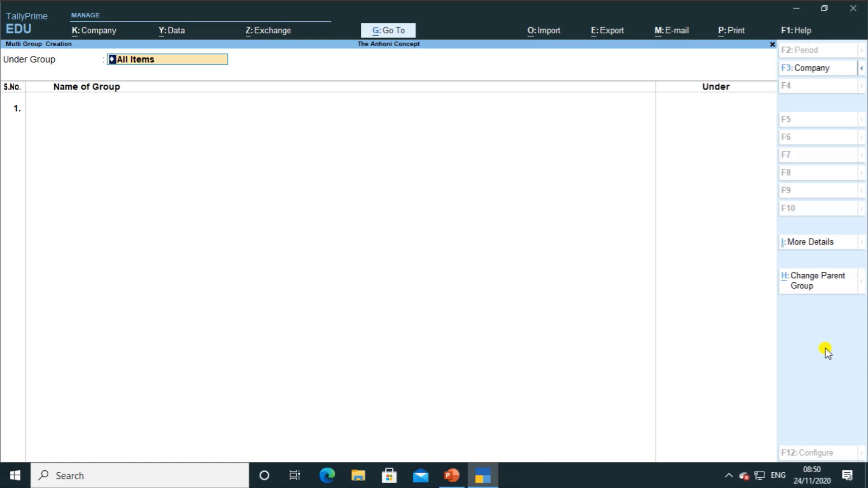
{"action": "type", "text": "S"}
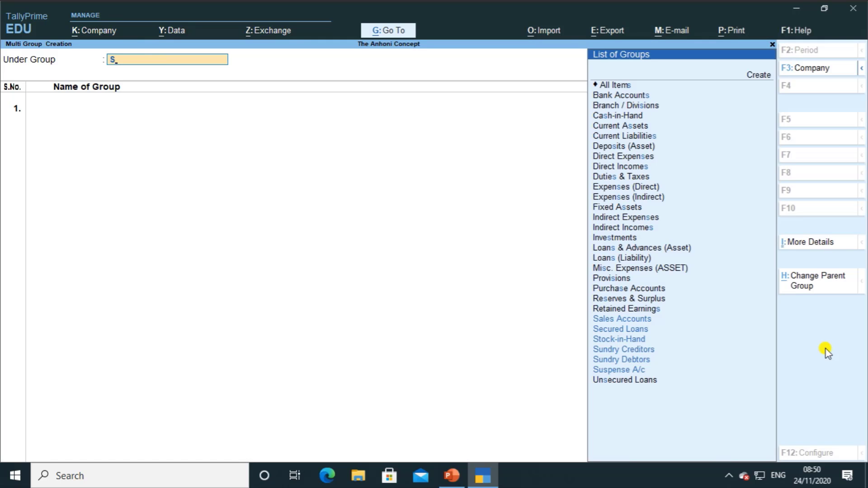
{"action": "key", "text": "Down"}
{"action": "key", "text": "Down"}
{"action": "key", "text": "Down"}
{"action": "key", "text": "Down"}
{"action": "key", "text": "Down"}
{"action": "key", "text": "Return"}
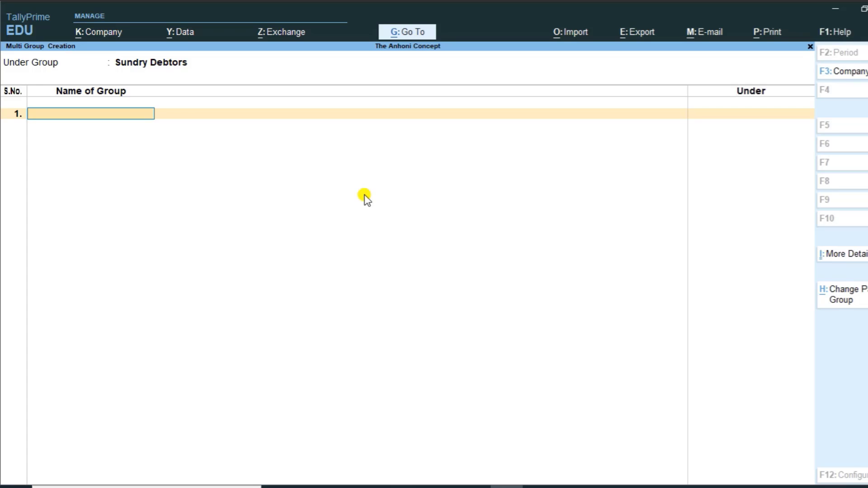
Add Delhi Customer as the first group under Sundry Debtors.
{"action": "type", "text": "Delhi Custon"}
{"action": "key", "text": "BackSpace"}
{"action": "type", "text": "mer"}
{"action": "key", "text": "Return"}
{"action": "key", "text": "Return"}
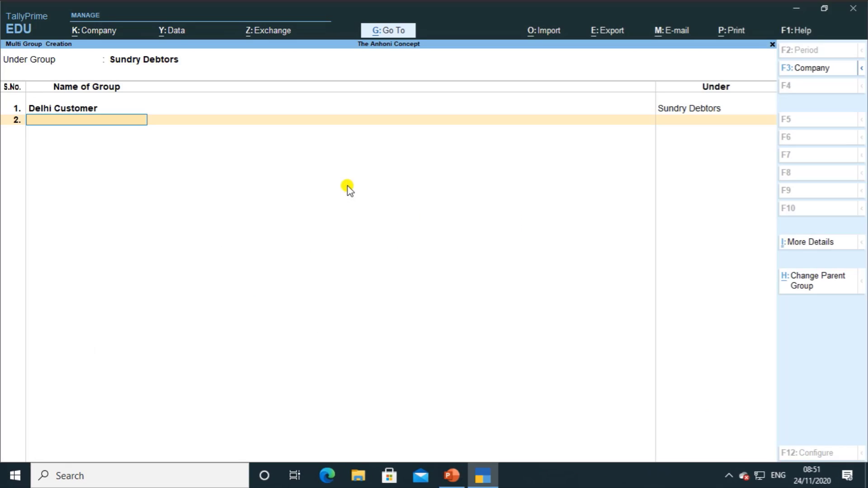
Add Haryana Customer as the second group under Sundry Debtors.
{"action": "type", "text": "Haryana"}
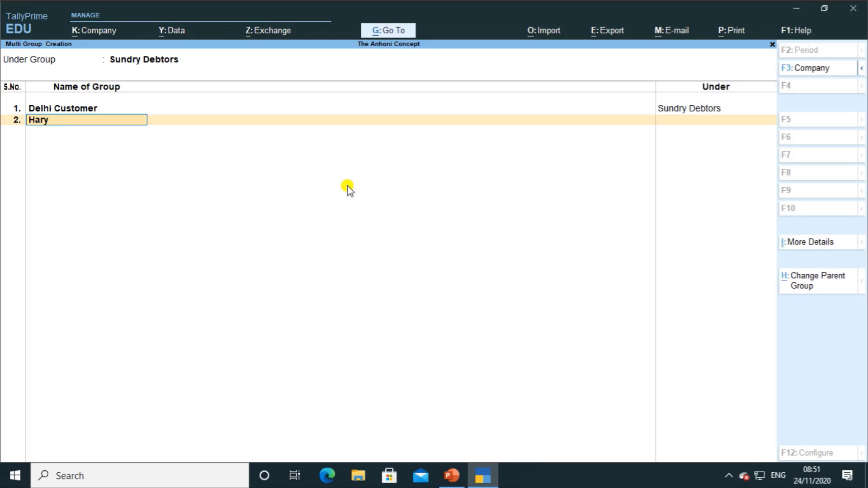
{"action": "type", "text": "ana"}
{"action": "type", "text": " Customer"}
{"action": "key", "text": "Return"}
Check the parties' states on the PowerPoint slide, add Karnataka Customer as the third group under Sundry Debtors and save the groups.
{"action": "key", "text": "alt+Tab"}
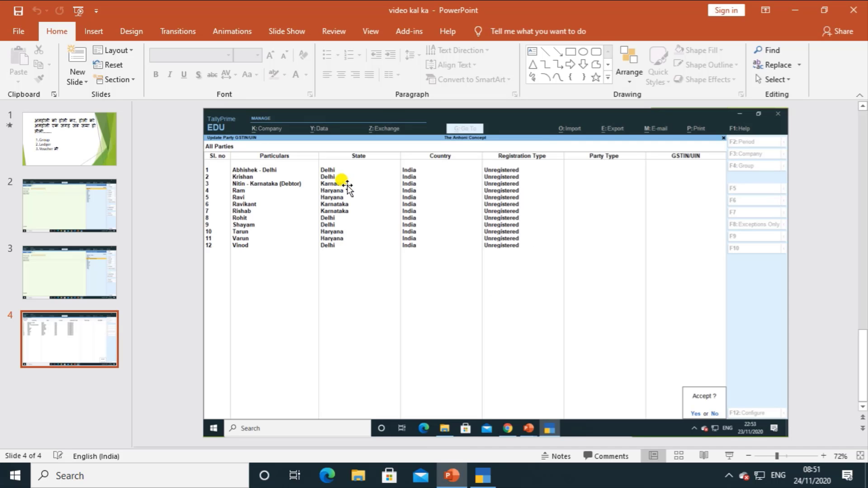
{"action": "key", "text": "alt+Tab"}
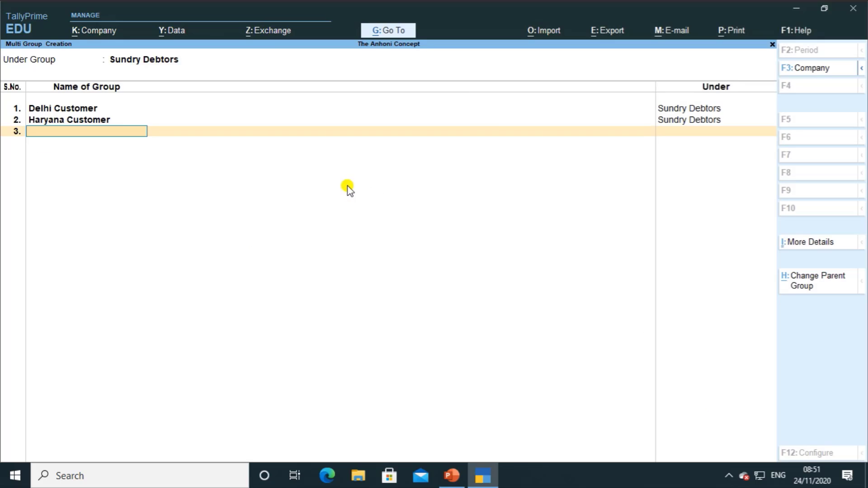
{"action": "type", "text": "Ka"}
{"action": "type", "text": "rtanka"}
{"action": "key", "text": "BackSpace"}
{"action": "key", "text": "BackSpace"}
{"action": "type", "text": "a"}
{"action": "key", "text": "BackSpace"}
{"action": "key", "text": "BackSpace"}
{"action": "key", "text": "BackSpace"}
{"action": "key", "text": "BackSpace"}
{"action": "type", "text": "nataka Cuto"}
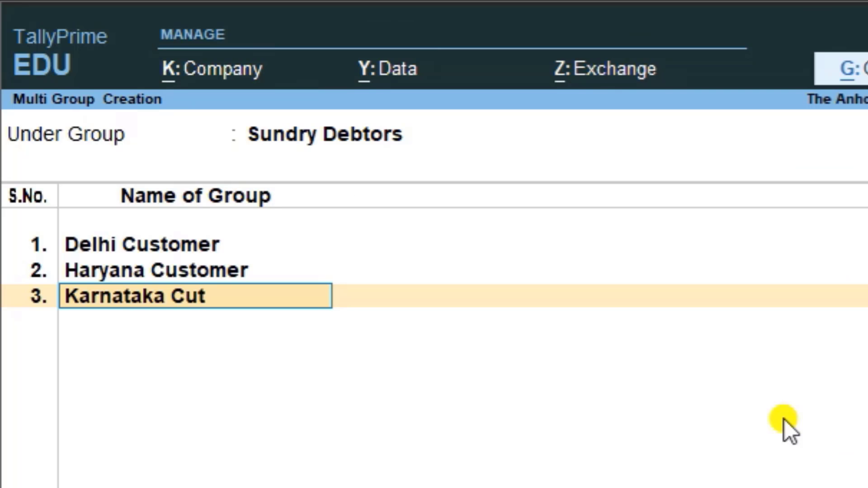
{"action": "key", "text": "BackSpace"}
{"action": "key", "text": "BackSpace"}
{"action": "type", "text": "stomer"}
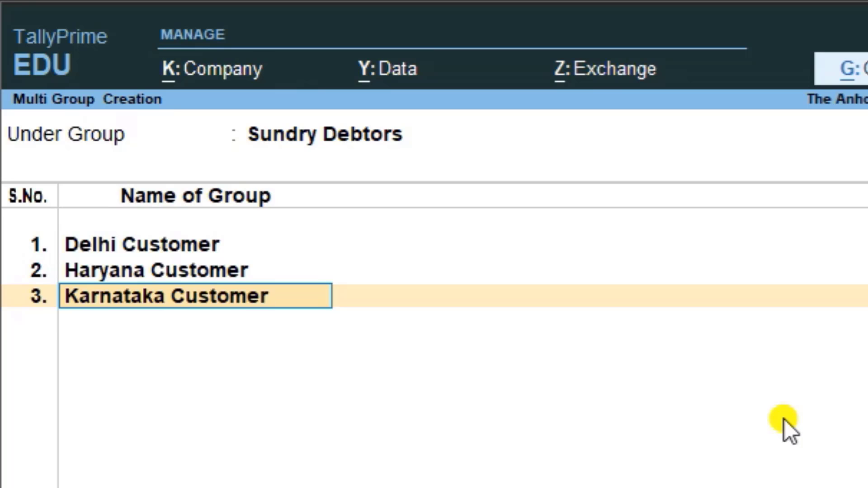
{"action": "key", "text": "Return"}
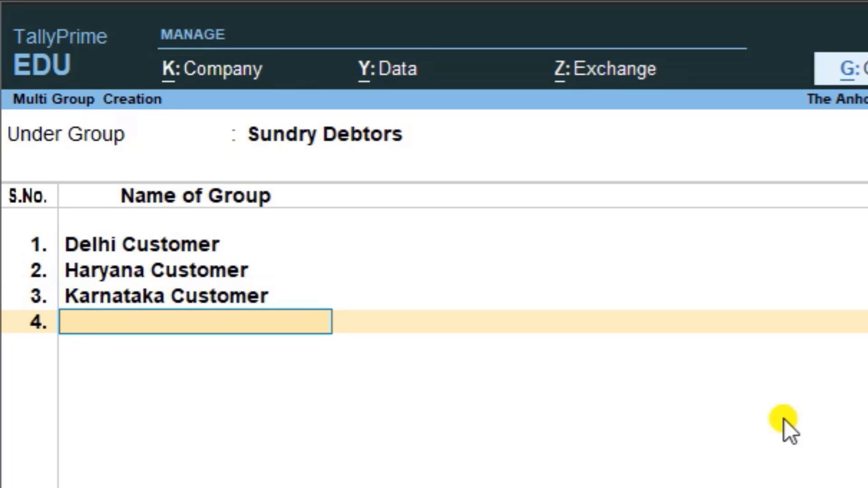
{"action": "key", "text": "Return"}
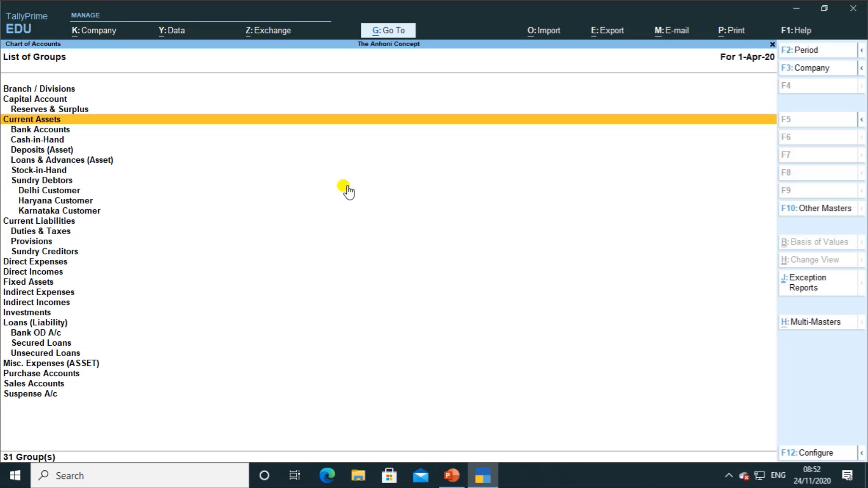
Examine the list of groups from Current Assets through the new customer groups down to Sundry Creditors.
{"action": "key", "text": "Down"}
{"action": "key", "text": "Down"}
{"action": "key", "text": "Down"}
{"action": "key", "text": "Down"}
{"action": "key", "text": "Down"}
{"action": "key", "text": "Down"}
{"action": "key", "text": "Down"}
{"action": "key", "text": "Down"}
{"action": "key", "text": "Down"}
{"action": "key", "text": "Down"}
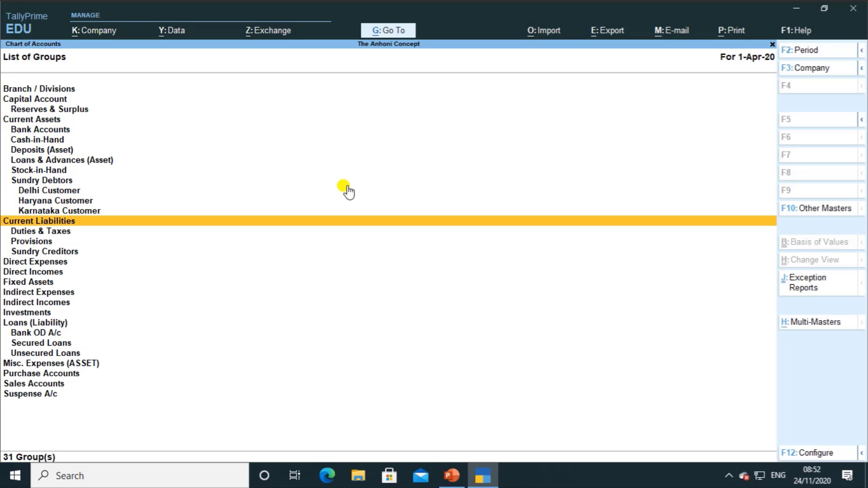
{"action": "key", "text": "Down"}
{"action": "key", "text": "Down"}
{"action": "key", "text": "Down"}
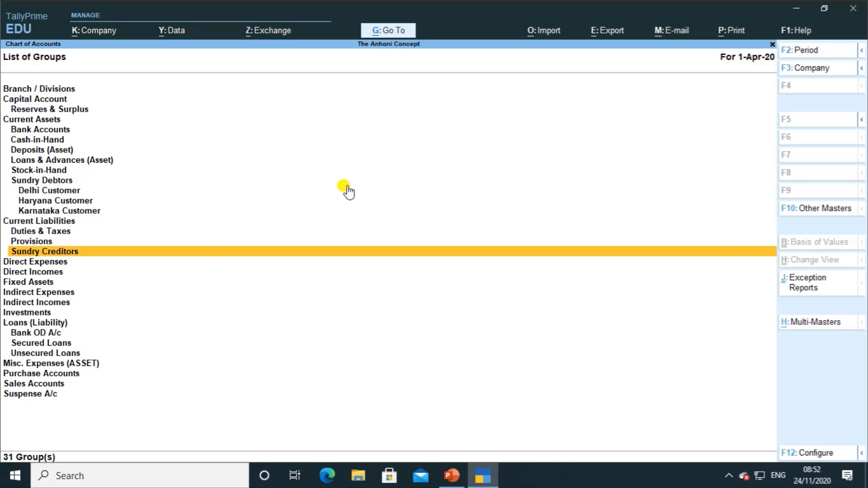
Start another multiple group creation with Sundry Creditors as the parent group.
{"action": "key", "text": "alt"}
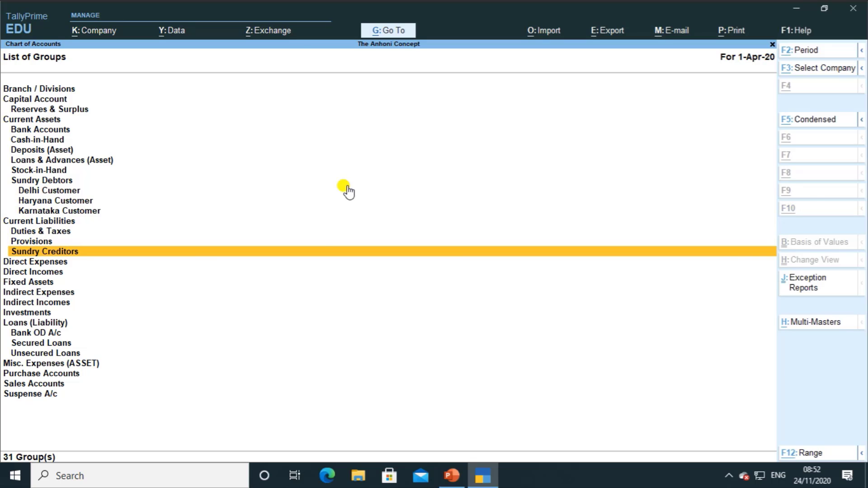
{"action": "key", "text": "alt+h"}
{"action": "key", "text": "Return"}
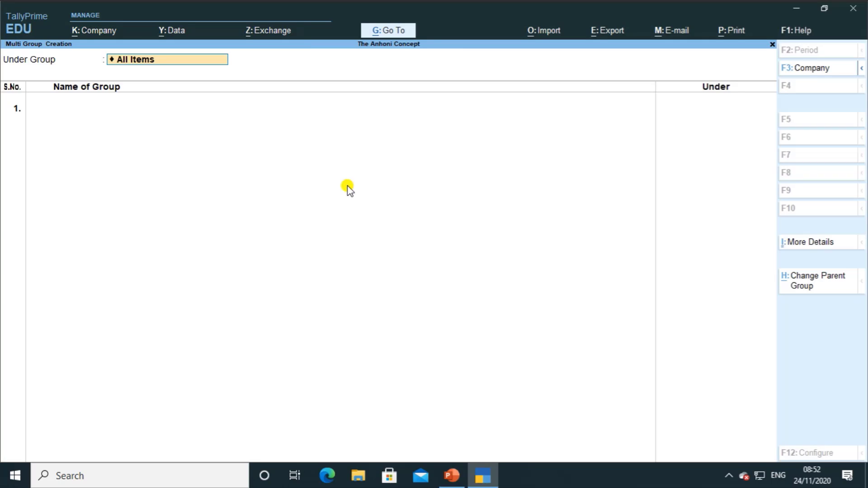
{"action": "type", "text": "S"}
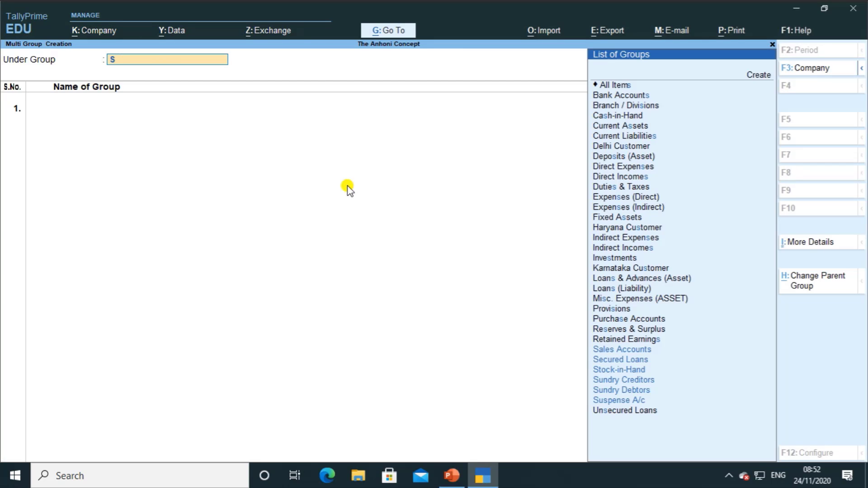
{"action": "key", "text": "Down"}
{"action": "key", "text": "Down"}
{"action": "key", "text": "Down"}
{"action": "key", "text": "Return"}
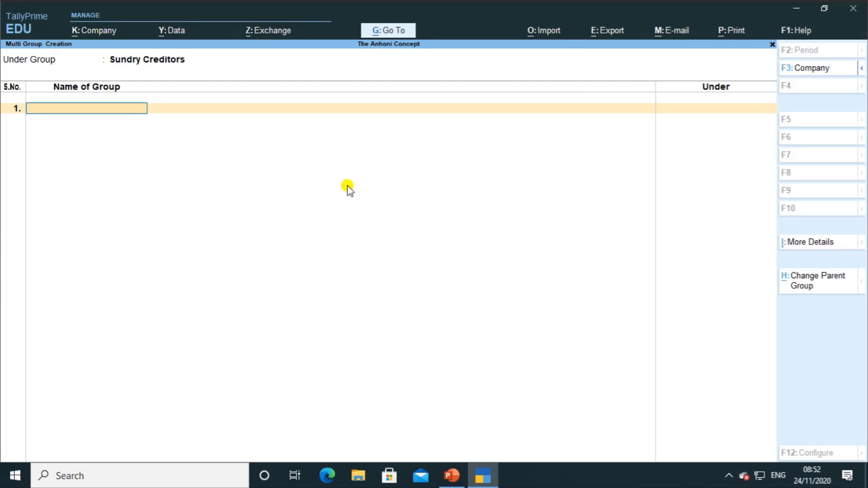
Add Delhi Supplier and Haryana Supplier as groups under Sundry Creditors.
{"action": "type", "text": "Delhi Supplier"}
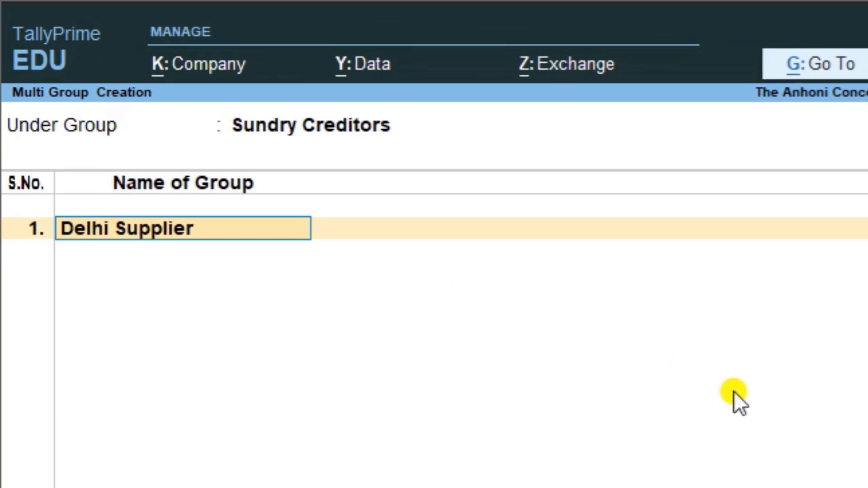
{"action": "key", "text": "Return"}
{"action": "type", "text": "H"}
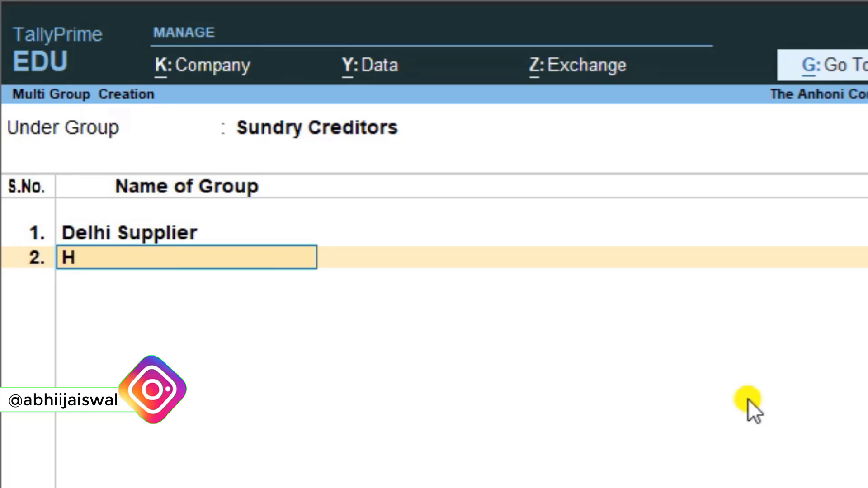
{"action": "type", "text": "aryanak"}
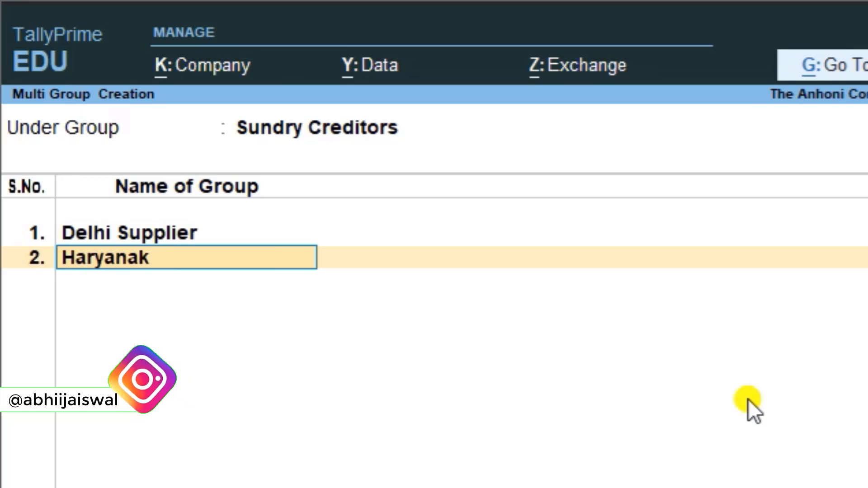
{"action": "key", "text": "BackSpace"}
{"action": "type", "text": "Su"}
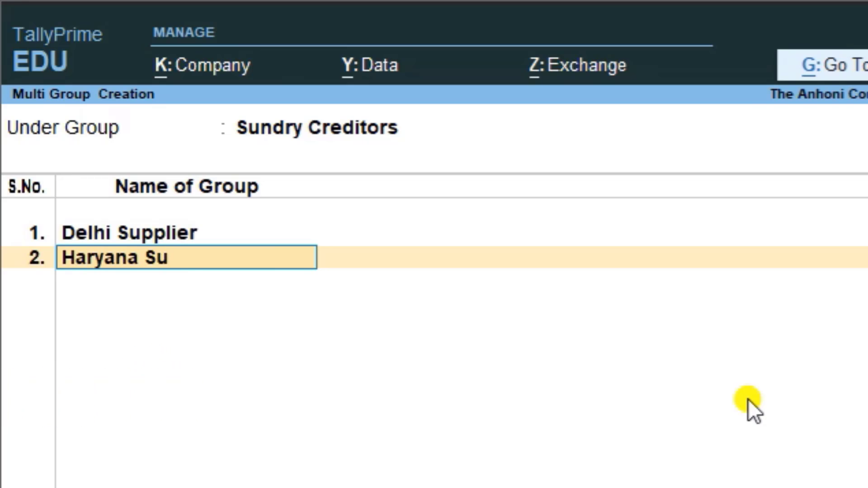
{"action": "type", "text": "pplier"}
{"action": "key", "text": "Return"}
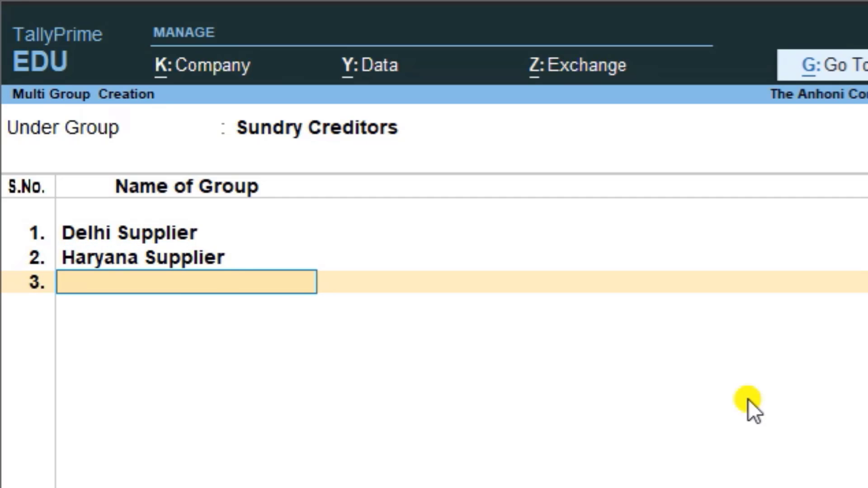
Add Karnataka Supplier as the third group under Sundry Creditors and save the supplier groups.
{"action": "type", "text": "Kar"}
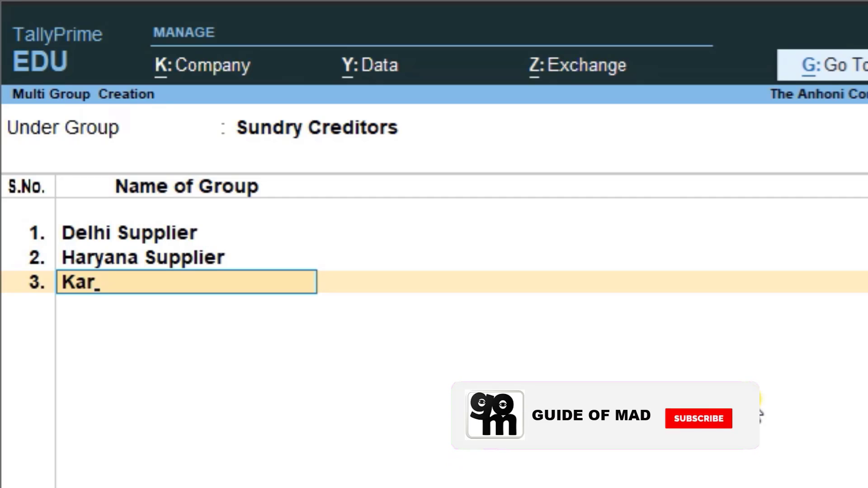
{"action": "type", "text": "nat"}
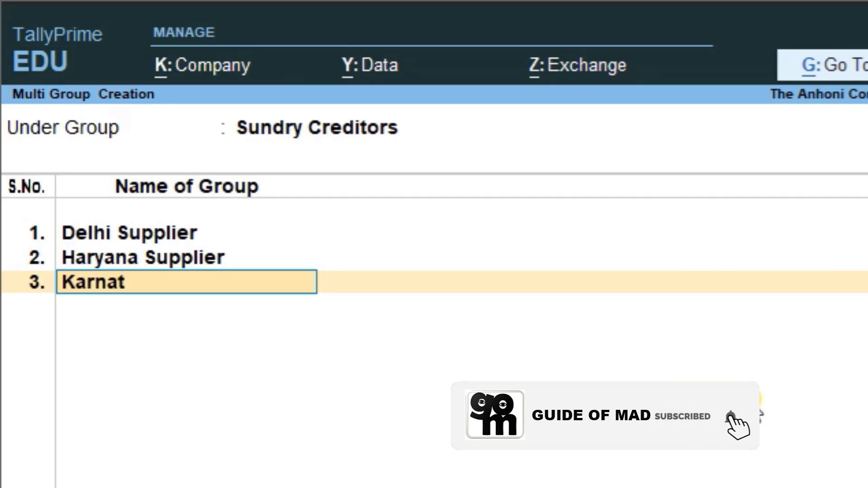
{"action": "type", "text": "aka Supplier"}
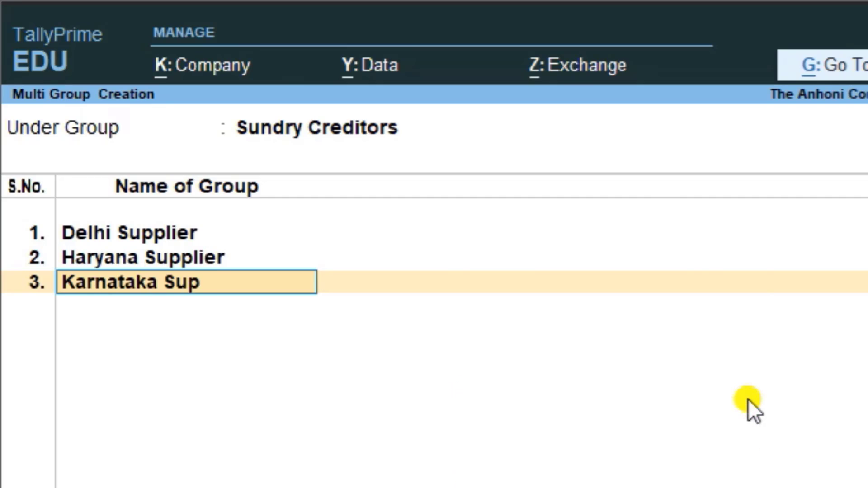
{"action": "key", "text": "Return"}
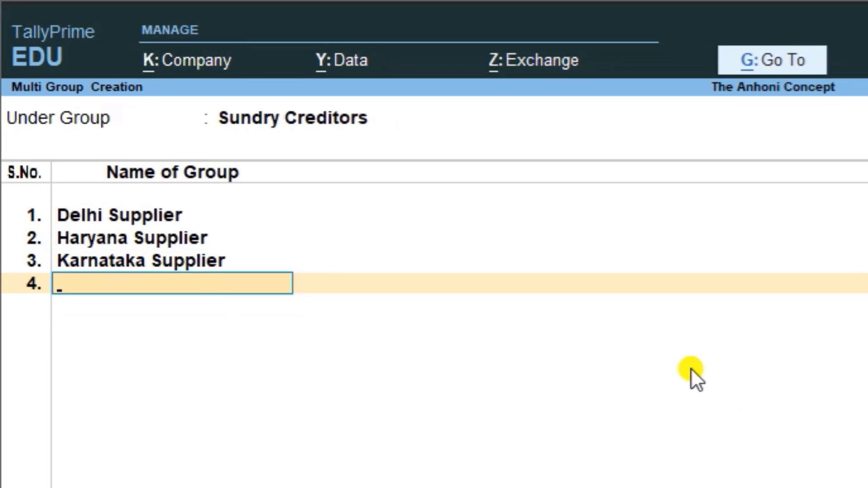
{"action": "key", "text": "Return"}
{"action": "key", "text": "Return"}
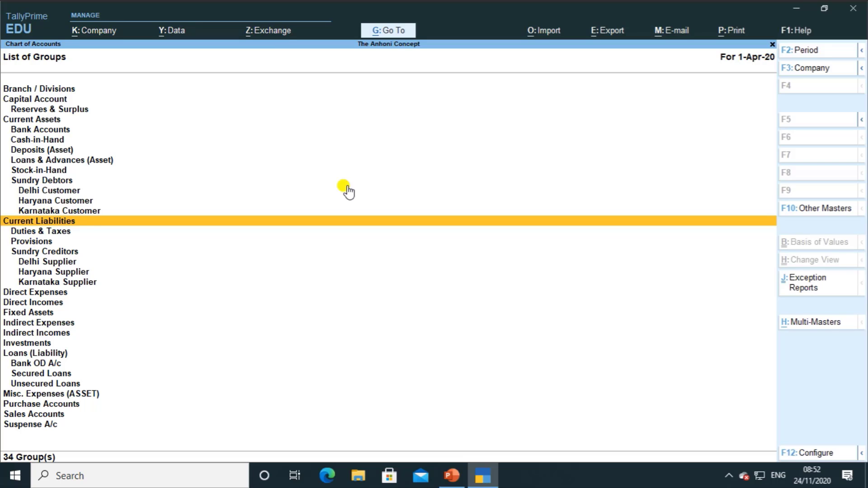
Review the Sundry Debtors group and its Delhi Customer subgroup in the list, and return to the Gateway of Tally.
{"action": "key", "text": "Up"}
{"action": "key", "text": "Up"}
{"action": "key", "text": "Up"}
{"action": "key", "text": "Up"}
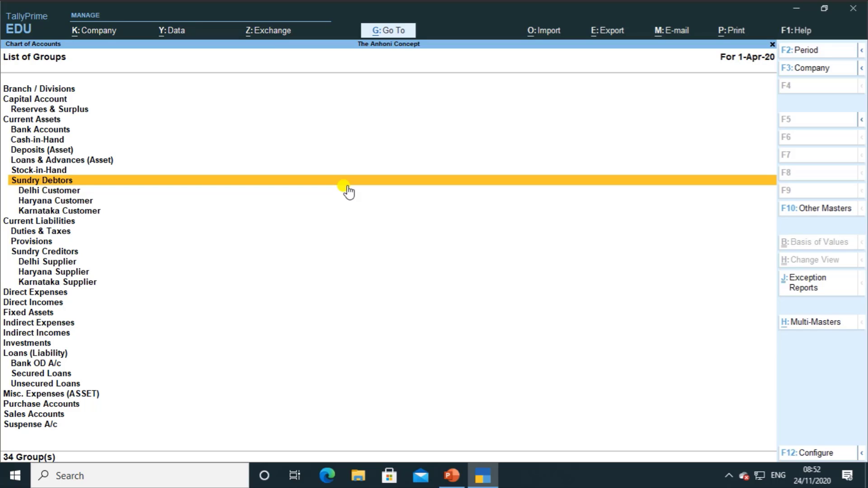
{"action": "left_click", "coordinate": [349, 192]}
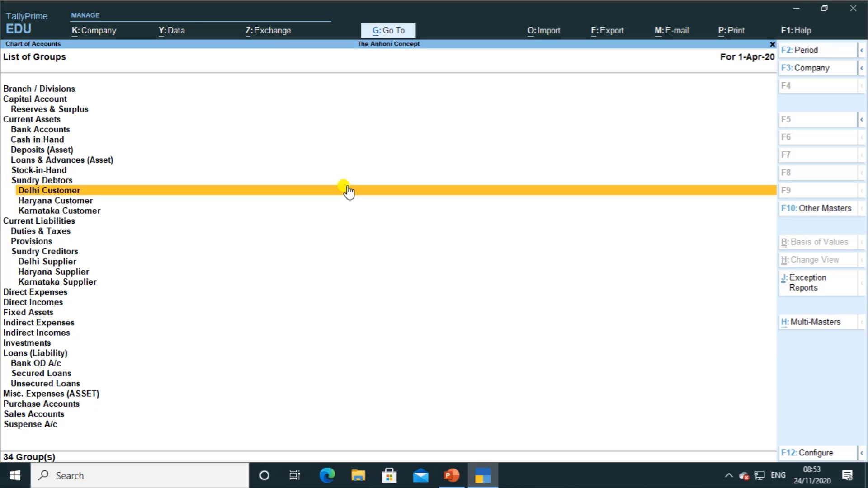
{"action": "key", "text": "Up"}
{"action": "key", "text": "Down"}
{"action": "key", "text": "Up"}
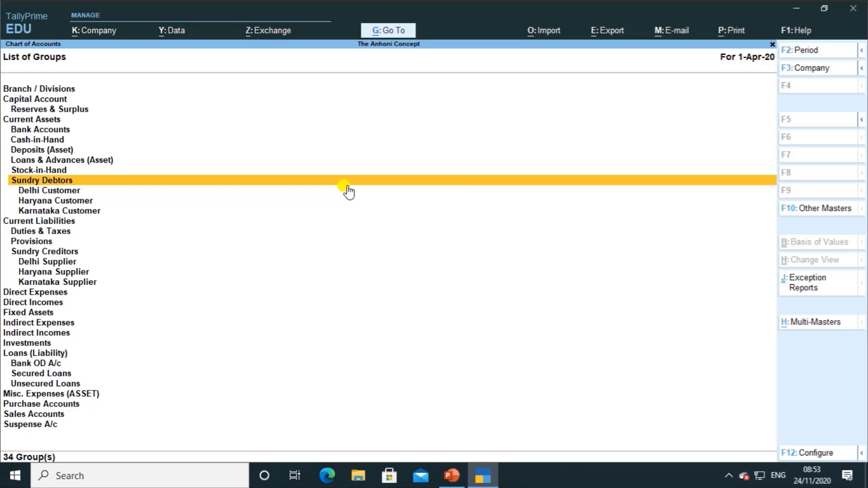
{"action": "key", "text": "Down"}
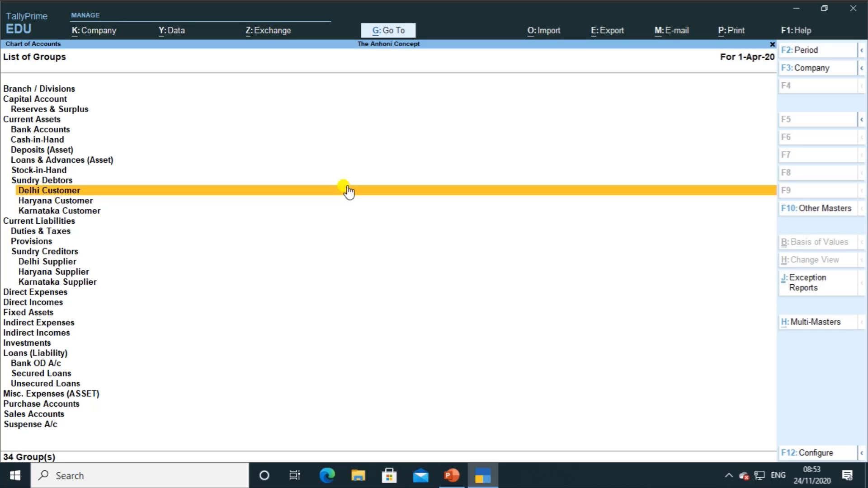
{"action": "key", "text": "Escape"}
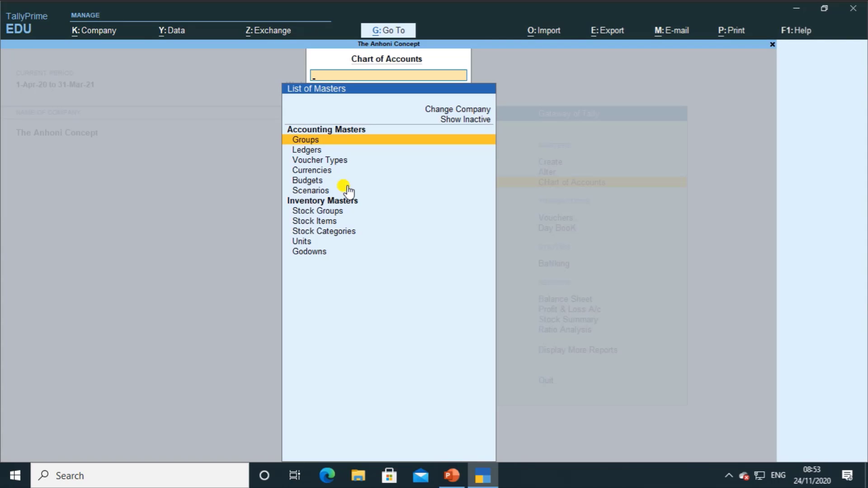
{"action": "key", "text": "Escape"}
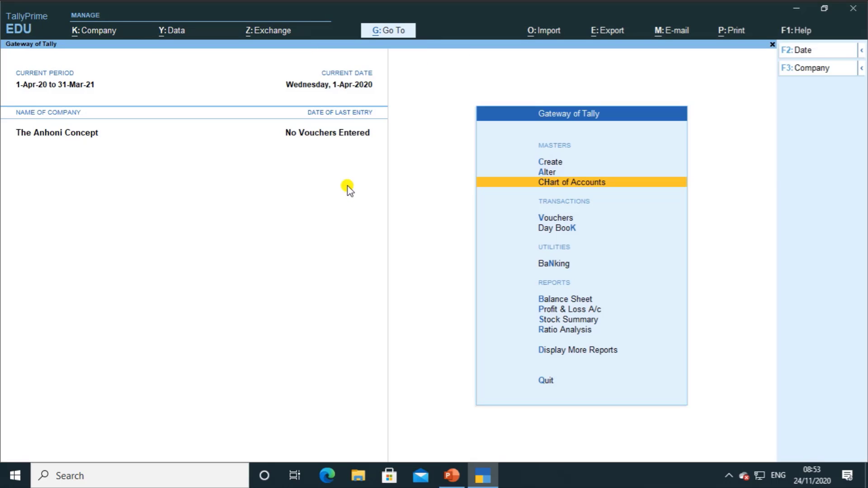
Open Display More Reports from the Gateway of Tally.
{"action": "key", "text": "Down"}
{"action": "key", "text": "Down"}
{"action": "key", "text": "Down"}
{"action": "key", "text": "Down"}
{"action": "key", "text": "Down"}
{"action": "key", "text": "Down"}
{"action": "key", "text": "Down"}
{"action": "key", "text": "Down"}
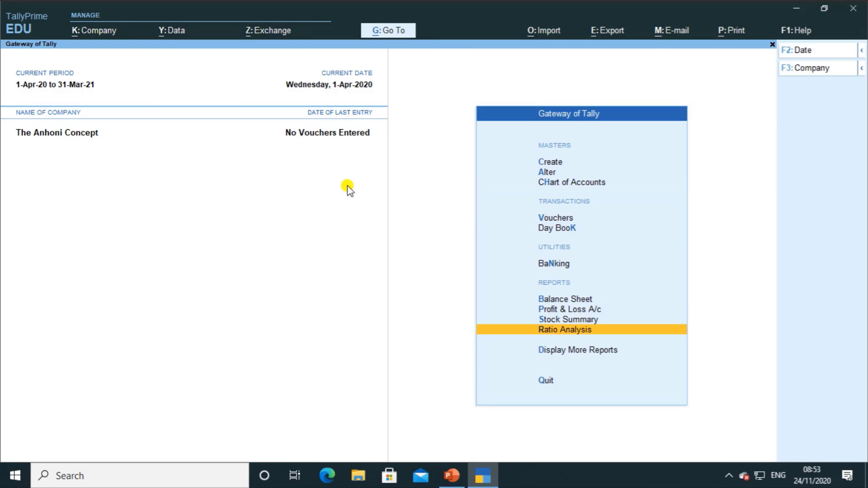
{"action": "key", "text": "Return"}
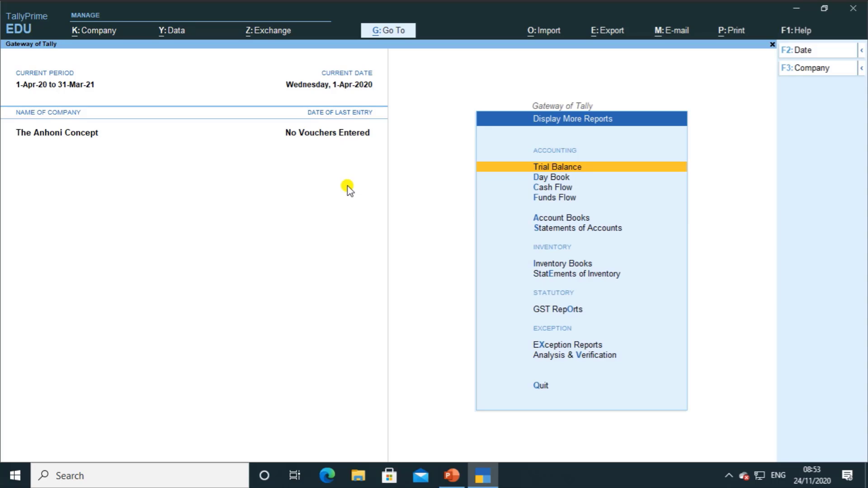
Open the GST Reports in the statutory section.
{"action": "key", "text": "Down"}
{"action": "key", "text": "Down"}
{"action": "key", "text": "Down"}
{"action": "key", "text": "Down"}
{"action": "key", "text": "Down"}
{"action": "key", "text": "Down"}
{"action": "key", "text": "Down"}
{"action": "key", "text": "Down"}
{"action": "key", "text": "Return"}
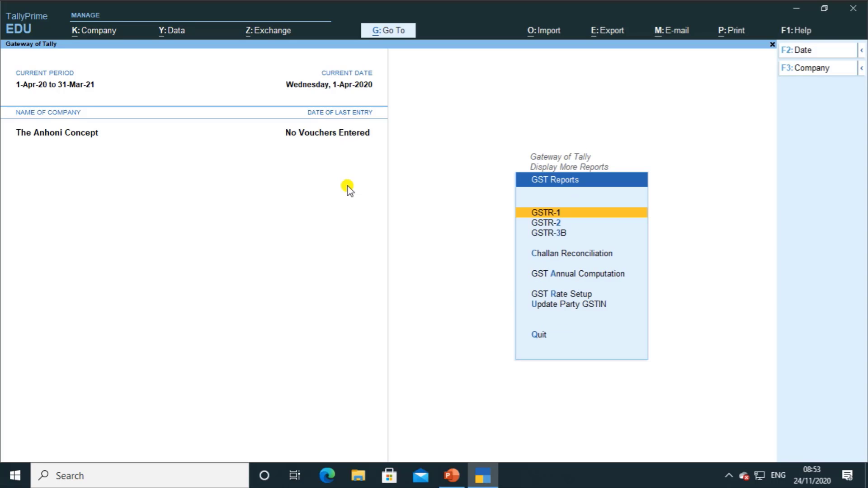
Start the Update Party GSTIN report.
{"action": "key", "text": "Down"}
{"action": "key", "text": "Down"}
{"action": "key", "text": "Down"}
{"action": "key", "text": "Down"}
{"action": "key", "text": "Down"}
{"action": "key", "text": "Down"}
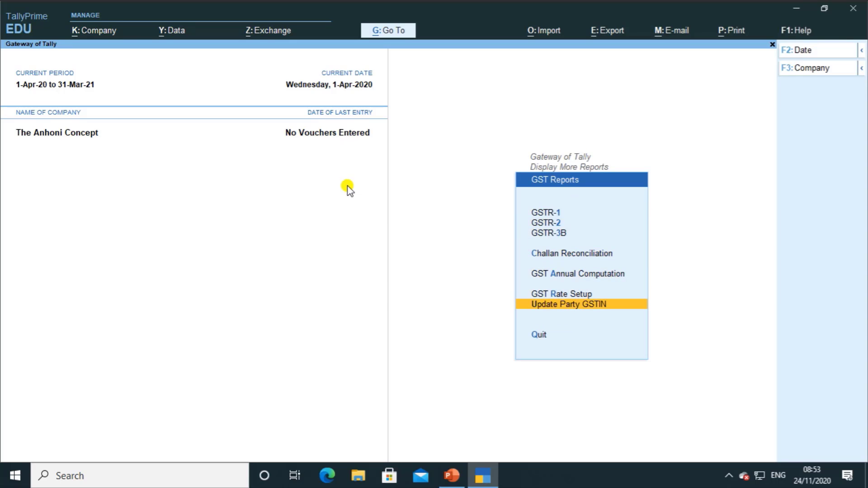
{"action": "key", "text": "Return"}
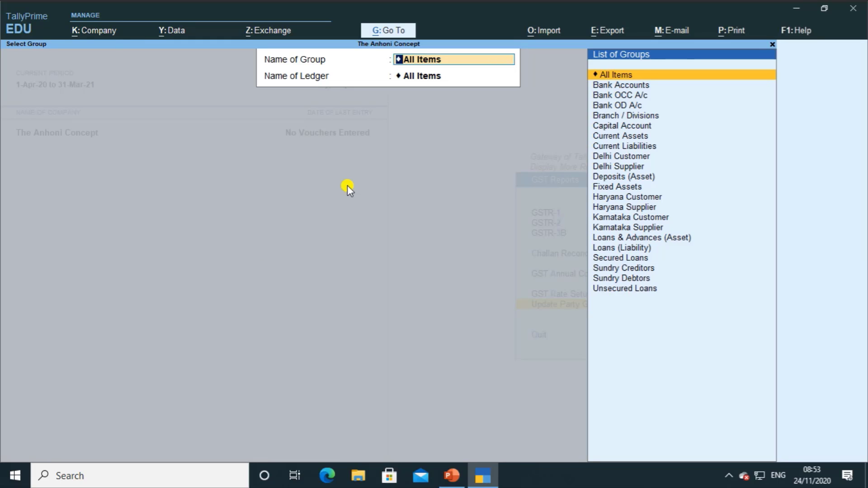
Choose the Sundry Debtors group with all its ledgers and display its party GSTIN report.
{"action": "key", "text": "Down"}
{"action": "key", "text": "Down"}
{"action": "key", "text": "Down"}
{"action": "key", "text": "Down"}
{"action": "key", "text": "Down"}
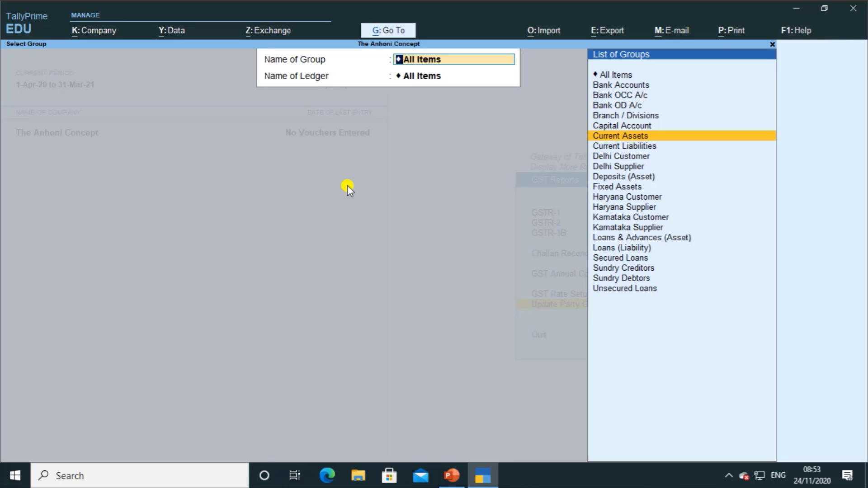
{"action": "key", "text": "Up"}
{"action": "key", "text": "Up"}
{"action": "key", "text": "Down"}
{"action": "key", "text": "Down"}
{"action": "key", "text": "Down"}
{"action": "key", "text": "Down"}
{"action": "key", "text": "Down"}
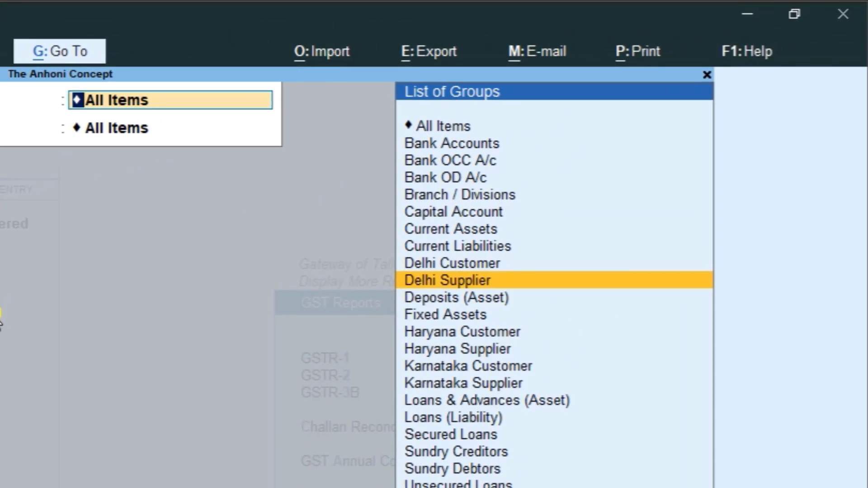
{"action": "key", "text": "Down"}
{"action": "key", "text": "Down"}
{"action": "key", "text": "Down"}
{"action": "key", "text": "Down"}
{"action": "key", "text": "Down"}
{"action": "key", "text": "Down"}
{"action": "key", "text": "Down"}
{"action": "key", "text": "Down"}
{"action": "key", "text": "Down"}
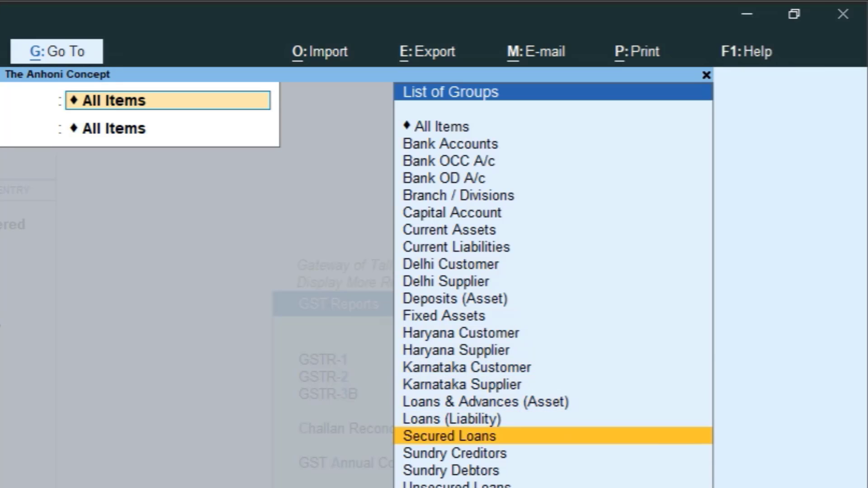
{"action": "key", "text": "Down"}
{"action": "key", "text": "Down"}
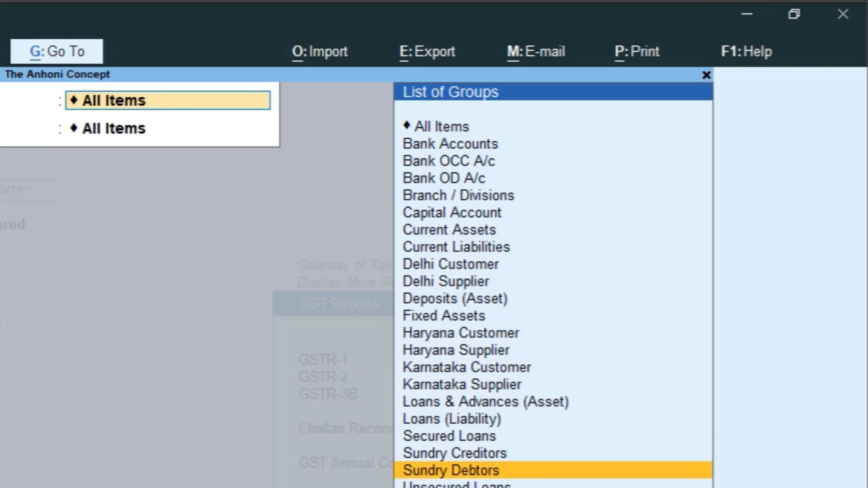
{"action": "key", "text": "Return"}
{"action": "key", "text": "Return"}
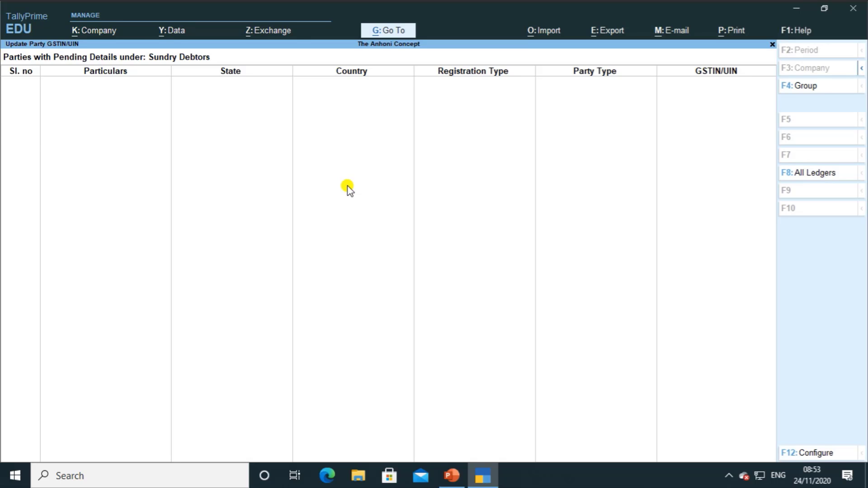
Show all ledgers under Sundry Debtors to review their states, and quit to the Gateway of Tally without saving.
{"action": "key", "text": "F8"}
{"action": "key", "text": "BackSpace"}
{"action": "key", "text": "BackSpace"}
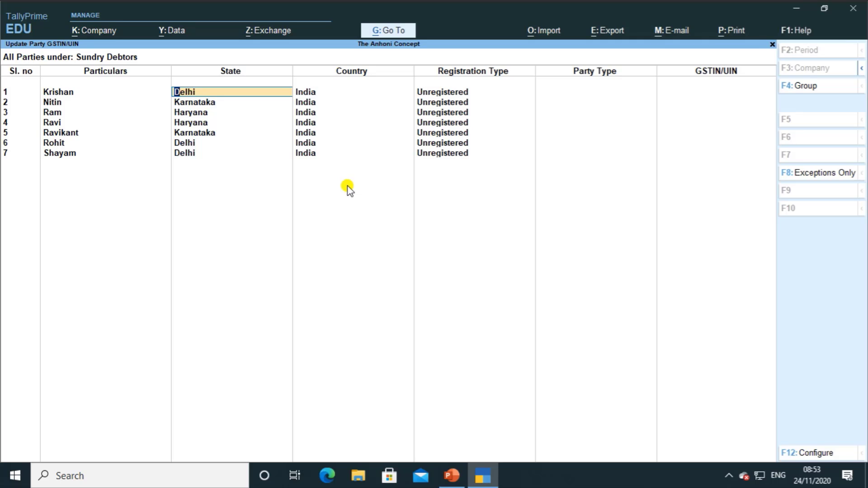
{"action": "key", "text": "BackSpace"}
{"action": "key", "text": "Escape"}
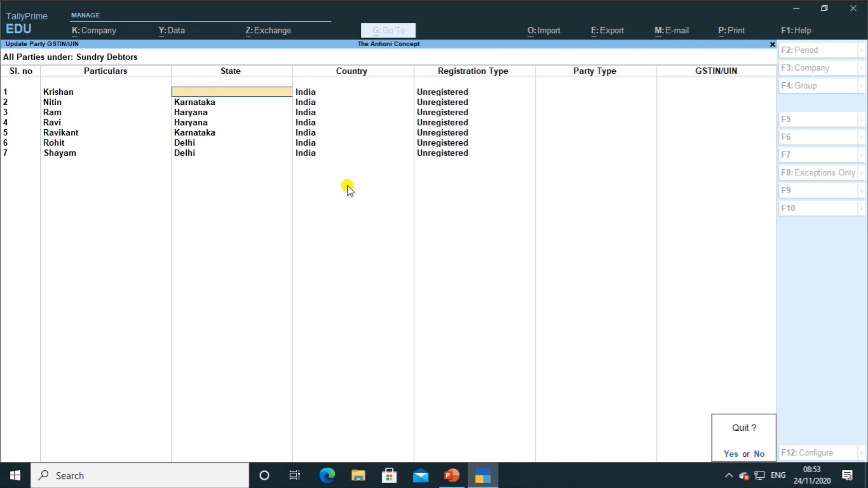
{"action": "key", "text": "y"}
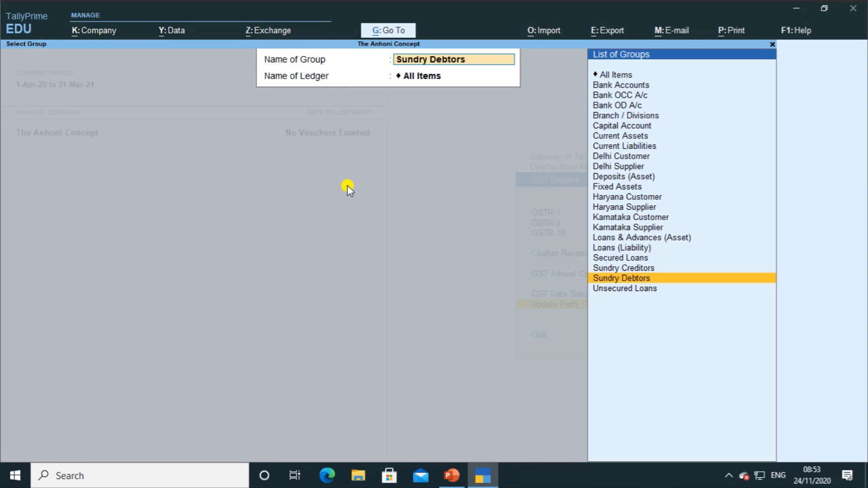
{"action": "key", "text": "BackSpace"}
{"action": "key", "text": "Escape"}
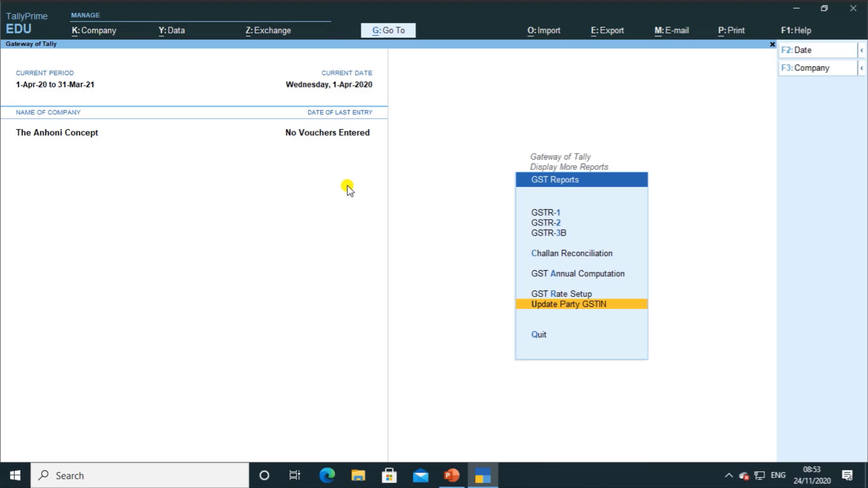
{"action": "key", "text": "Escape"}
{"action": "key", "text": "Escape"}
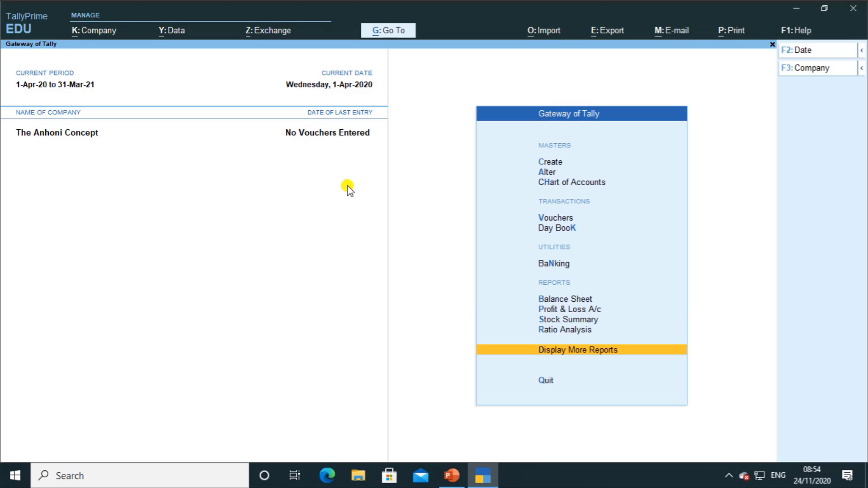
Open the list of ledgers for master alteration.
{"action": "key", "text": "Up"}
{"action": "key", "text": "Up"}
{"action": "key", "text": "Up"}
{"action": "key", "text": "Up"}
{"action": "key", "text": "Up"}
{"action": "key", "text": "Up"}
{"action": "key", "text": "Up"}
{"action": "key", "text": "Up"}
{"action": "key", "text": "Up"}
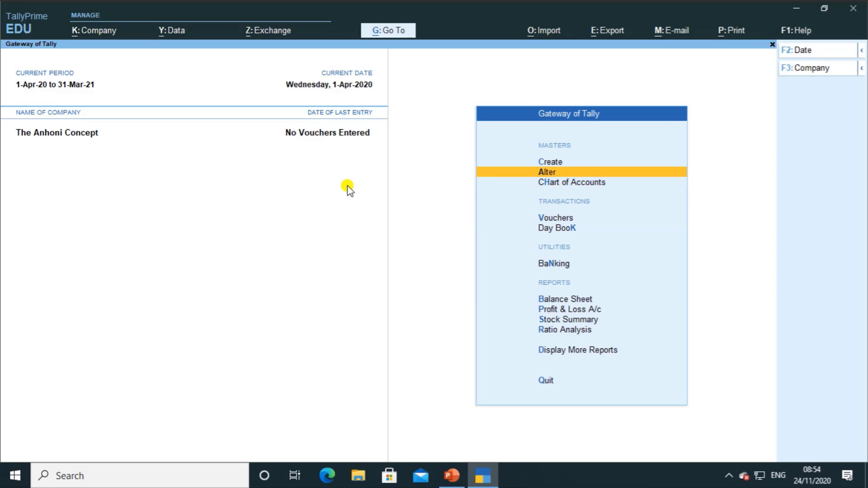
{"action": "key", "text": "Down"}
{"action": "key", "text": "Up"}
{"action": "key", "text": "Return"}
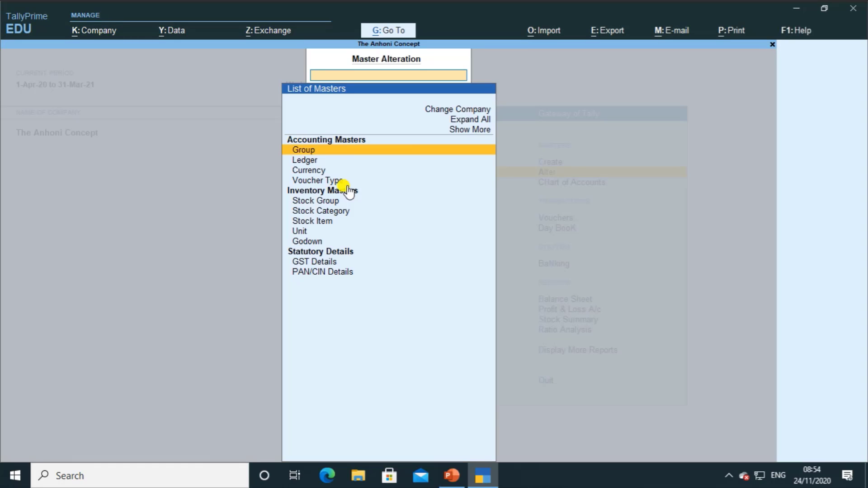
{"action": "key", "text": "Down"}
{"action": "key", "text": "Return"}
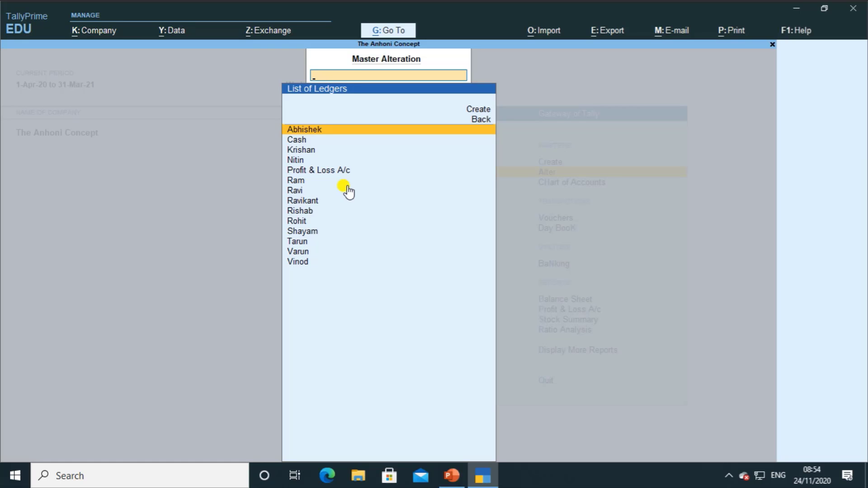
Check the party list in PowerPoint, assign the first ledger in the list to the Delhi Supplier group and save it.
{"action": "key", "text": "Return"}
{"action": "key", "text": "alt+Tab"}
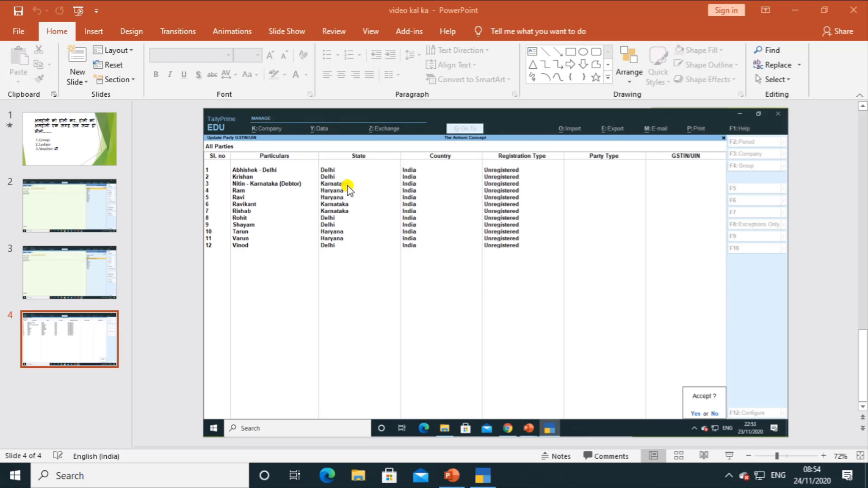
{"action": "key", "text": "alt+Tab"}
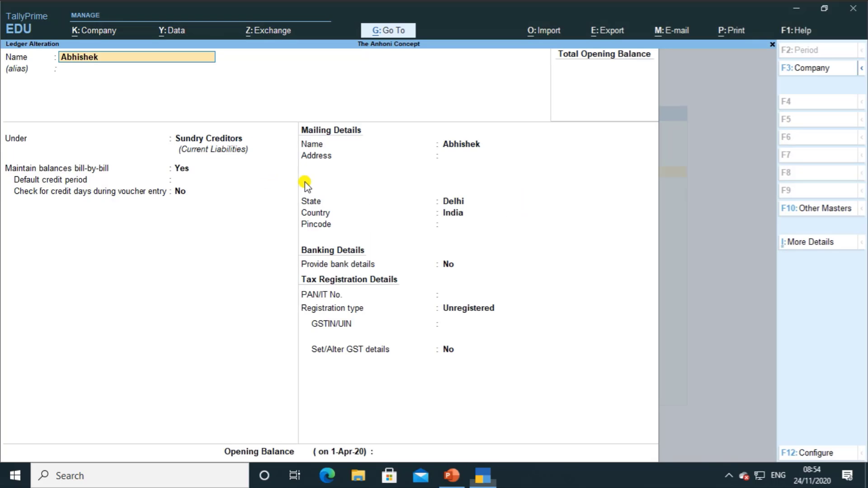
{"action": "key", "text": "Return"}
{"action": "key", "text": "Return"}
{"action": "type", "text": "De"}
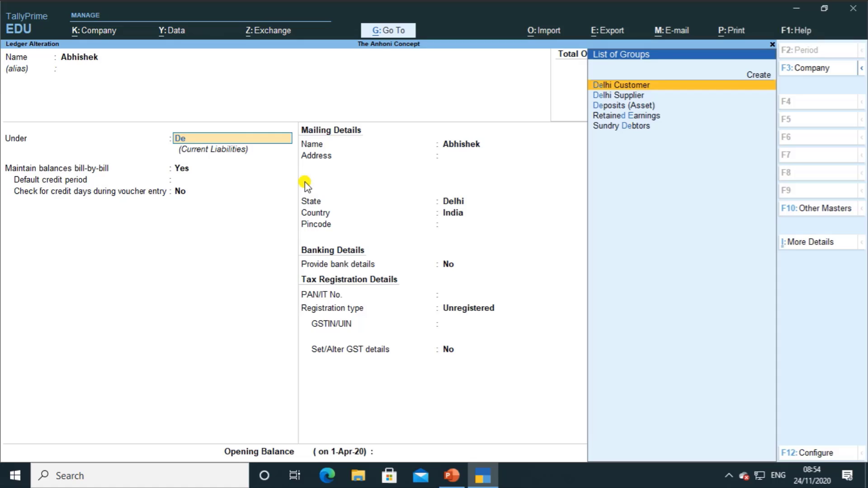
{"action": "key", "text": "Down"}
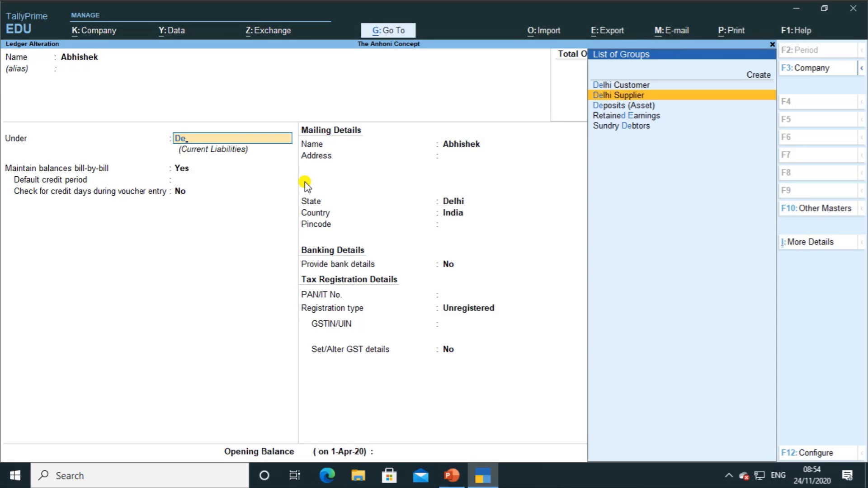
{"action": "key", "text": "Return"}
{"action": "key", "text": "ctrl+a"}
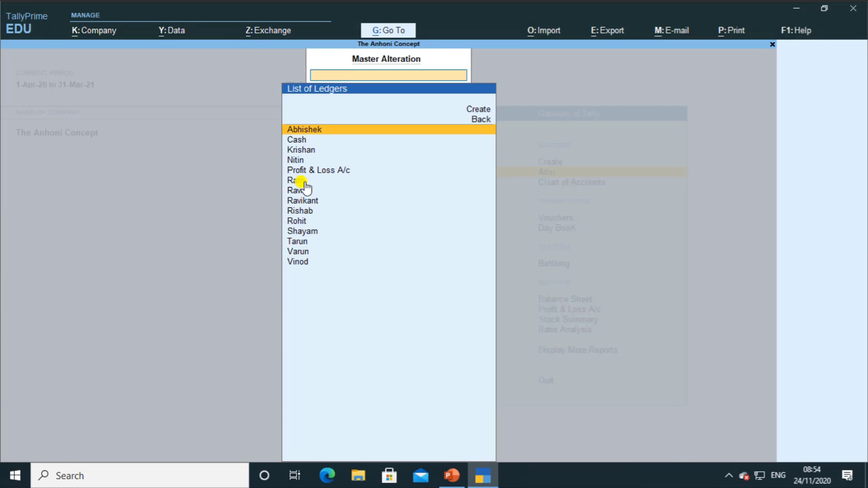
Check the PowerPoint party list, place the customer ledger listed just below Cash under Delhi Customer and save it.
{"action": "key", "text": "Down"}
{"action": "key", "text": "Down"}
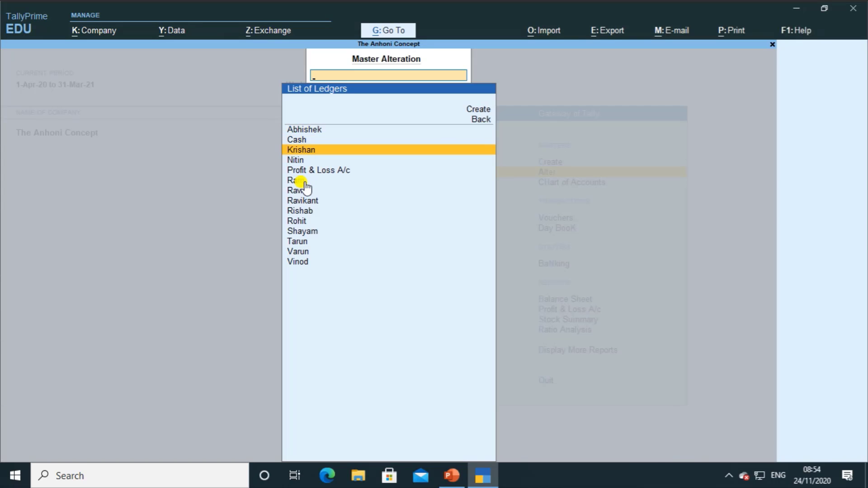
{"action": "key", "text": "Return"}
{"action": "key", "text": "alt+Tab"}
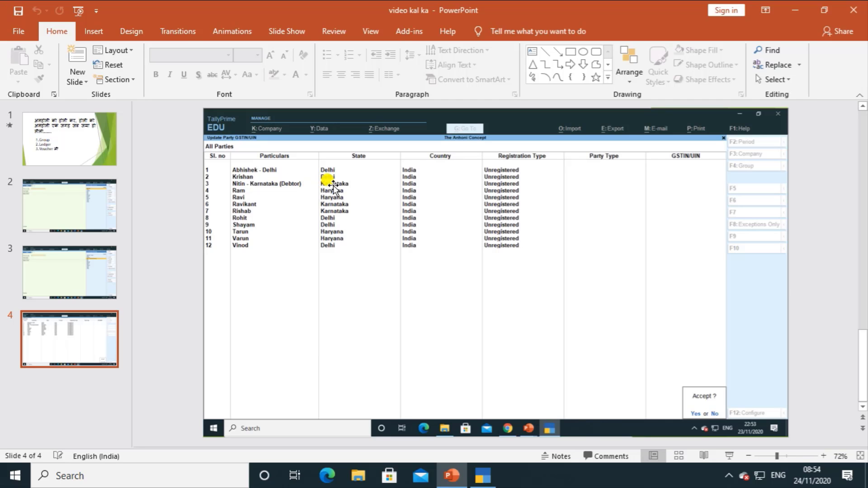
{"action": "key", "text": "alt+Tab"}
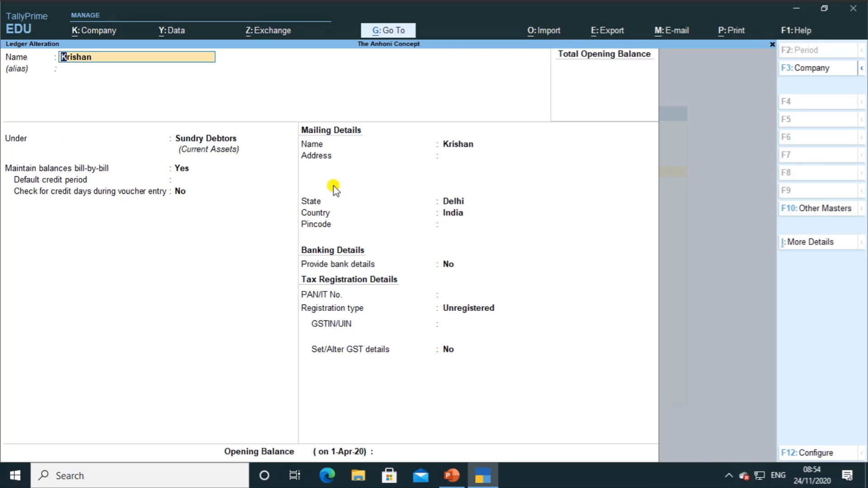
{"action": "key", "text": "Return"}
{"action": "key", "text": "Return"}
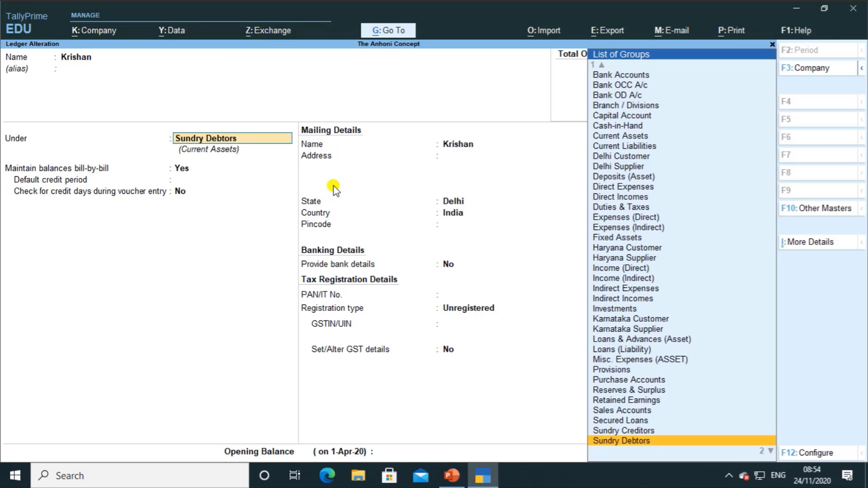
{"action": "type", "text": "De"}
{"action": "key", "text": "Return"}
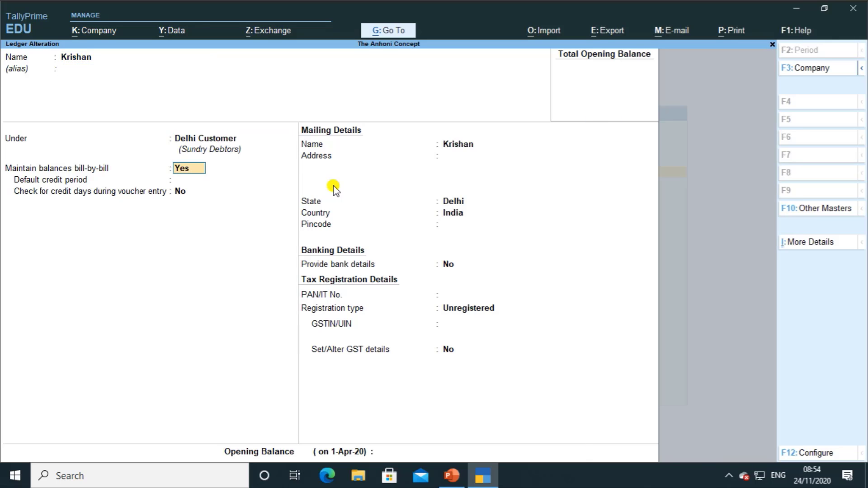
{"action": "key", "text": "ctrl"}
{"action": "key", "text": "ctrl+a"}
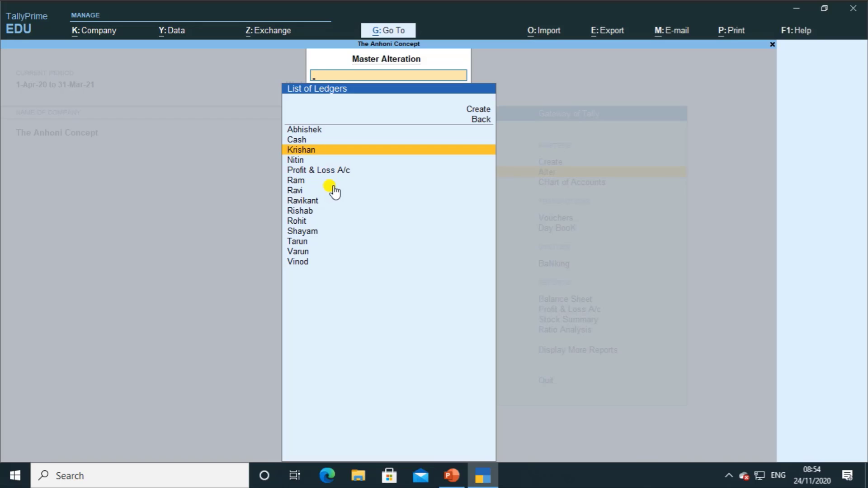
Place the customer ledger listed just below Profit & Loss A/c under Haryana Customer and save it, consulting the PowerPoint party list.
{"action": "key", "text": "Down"}
{"action": "key", "text": "Down"}
{"action": "key", "text": "Down"}
{"action": "key", "text": "Return"}
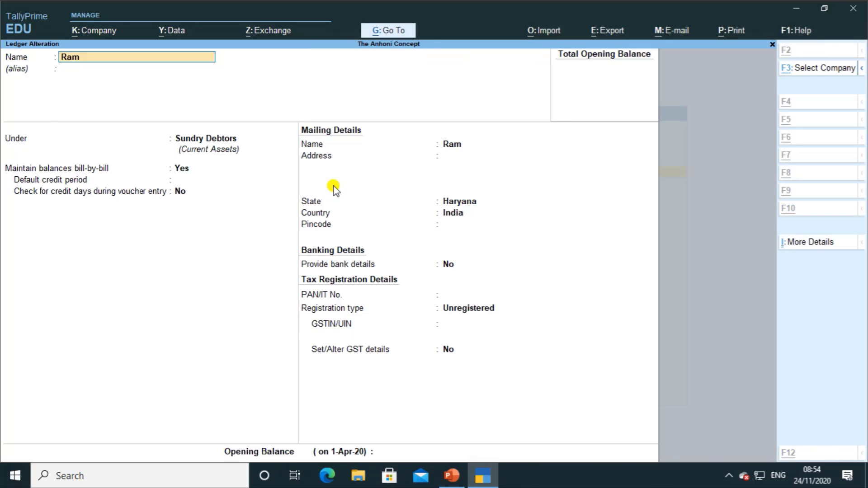
{"action": "key", "text": "alt+Tab"}
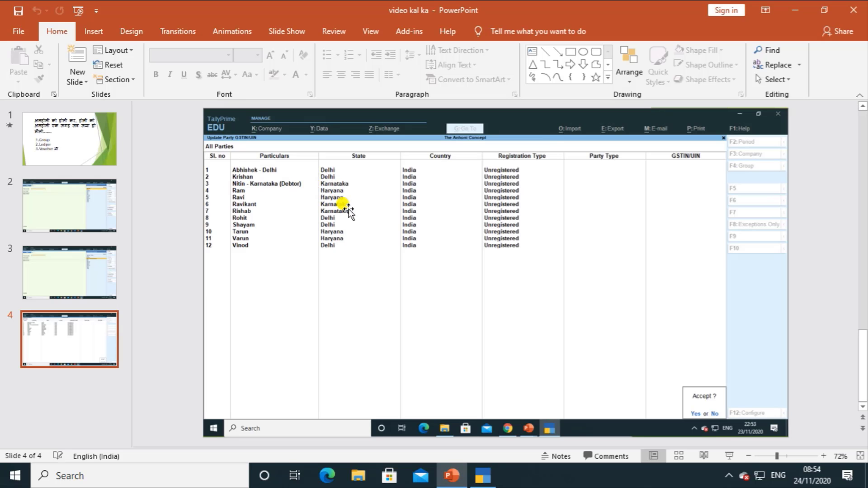
{"action": "key", "text": "alt+Tab"}
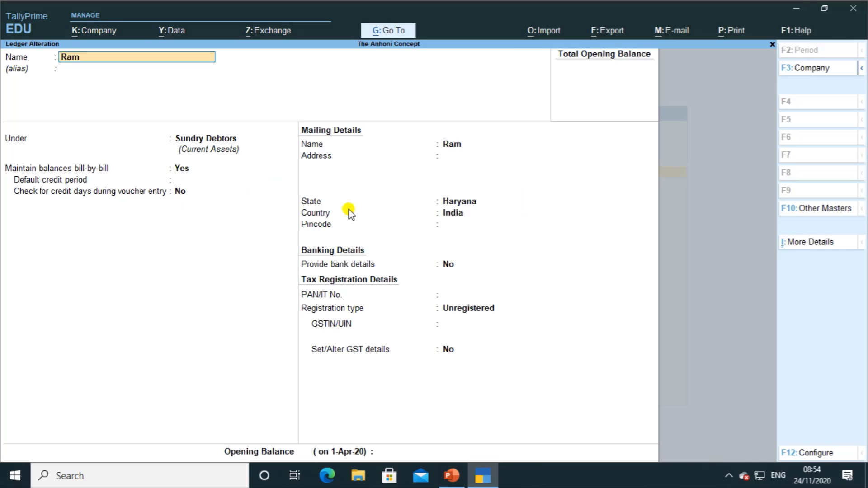
{"action": "key", "text": "Return"}
{"action": "key", "text": "Return"}
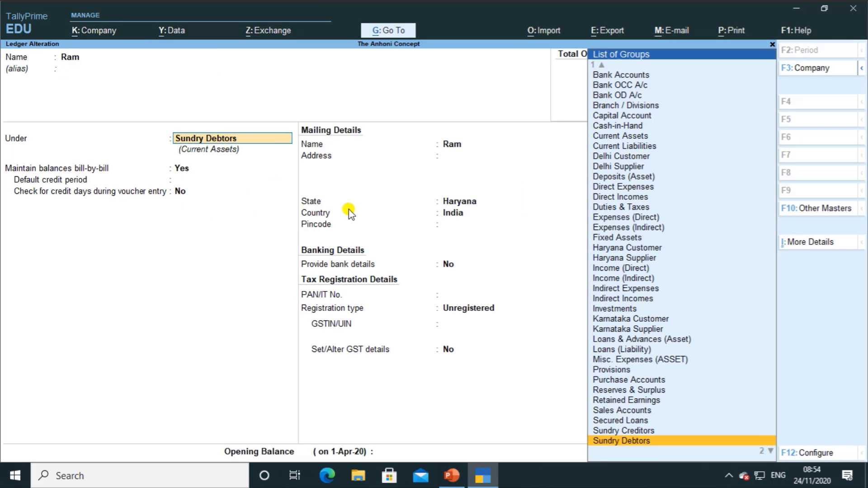
{"action": "type", "text": "h"}
{"action": "key", "text": "Down"}
{"action": "key", "text": "Down"}
{"action": "key", "text": "Down"}
{"action": "key", "text": "Down"}
{"action": "key", "text": "Return"}
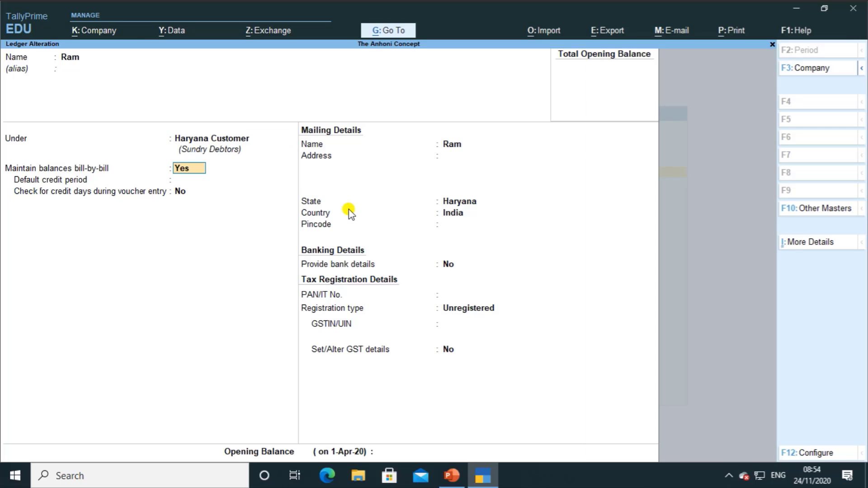
{"action": "key", "text": "ctrl+a"}
{"action": "key", "text": "alt+Tab"}
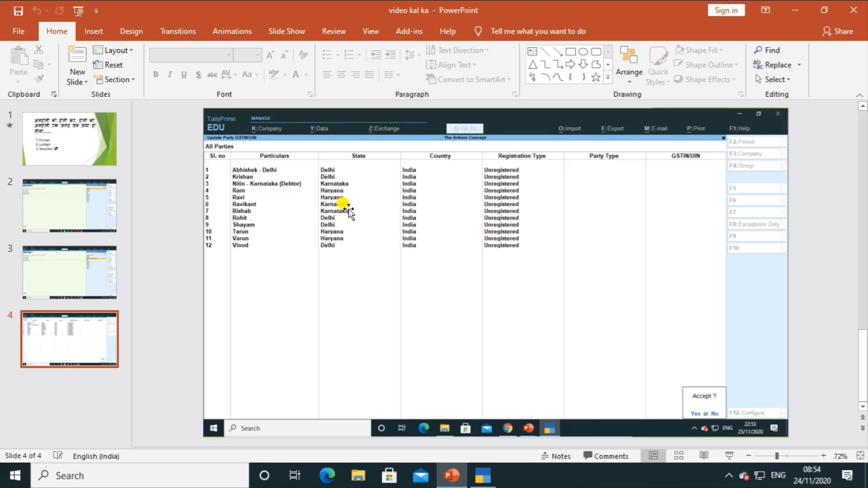
Return to TallyPrime, place the second ledger below Profit & Loss A/c under Haryana Customer and save it.
{"action": "key", "text": "alt+Tab"}
{"action": "key", "text": "Down"}
{"action": "key", "text": "Return"}
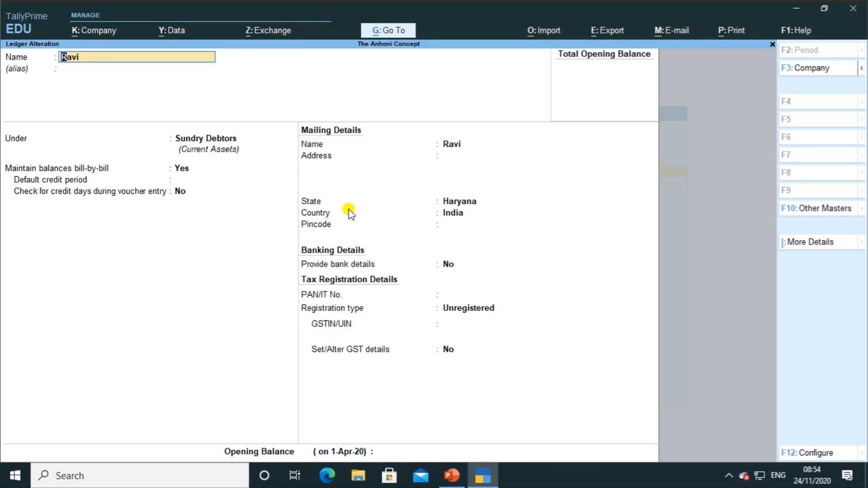
{"action": "key", "text": "Return"}
{"action": "key", "text": "Return"}
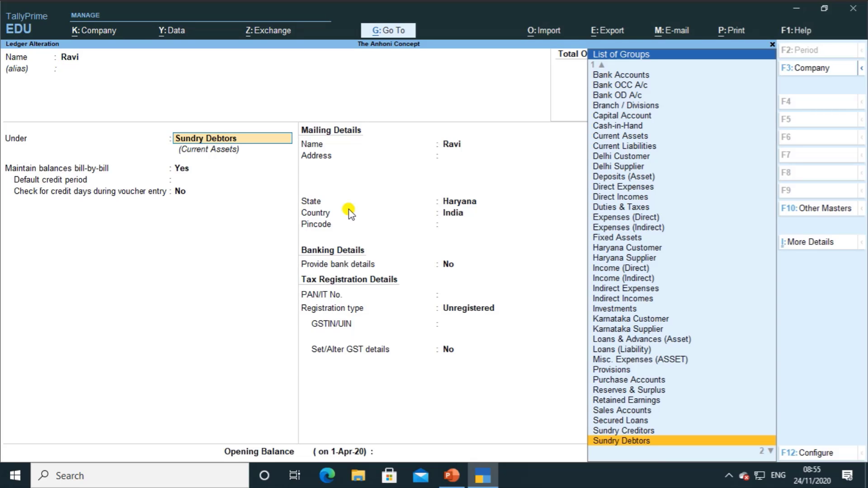
{"action": "type", "text": "H"}
{"action": "key", "text": "Down"}
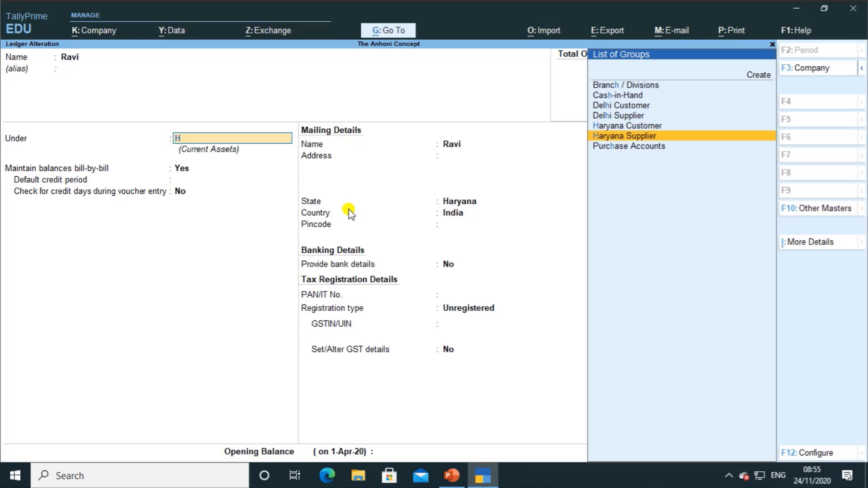
{"action": "key", "text": "Up"}
{"action": "key", "text": "Return"}
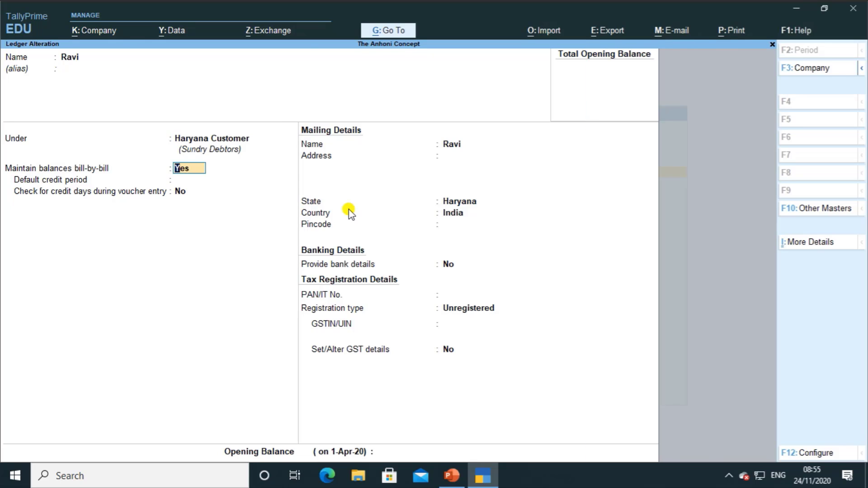
{"action": "key", "text": "ctrl+a"}
Place the third ledger below Profit & Loss A/c under Karnataka Customer and save it, consulting the PowerPoint party list.
{"action": "key", "text": "Down"}
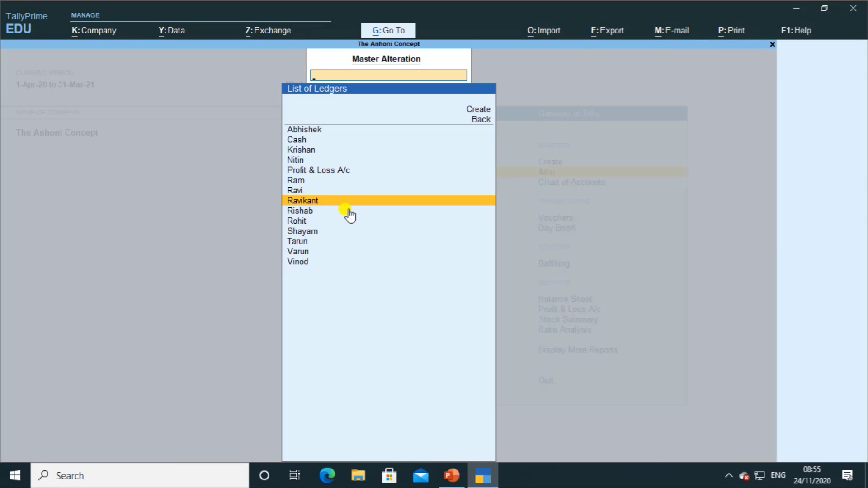
{"action": "key", "text": "Return"}
{"action": "key", "text": "alt+Tab"}
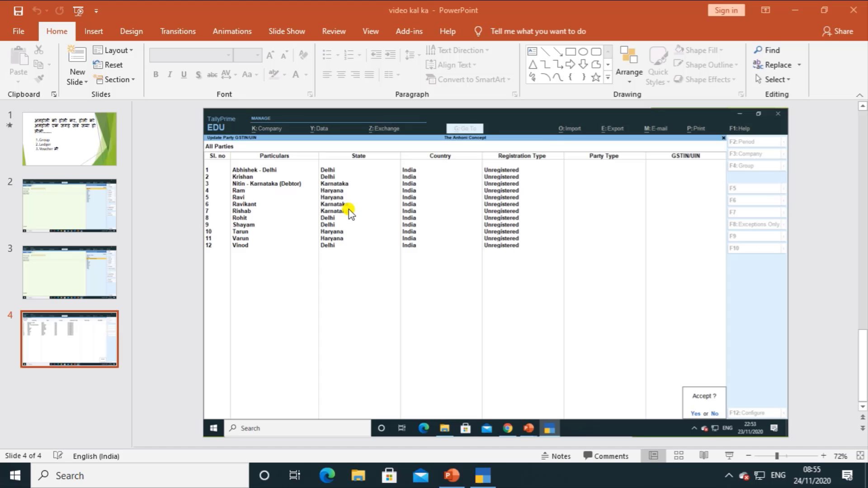
{"action": "key", "text": "alt+Tab"}
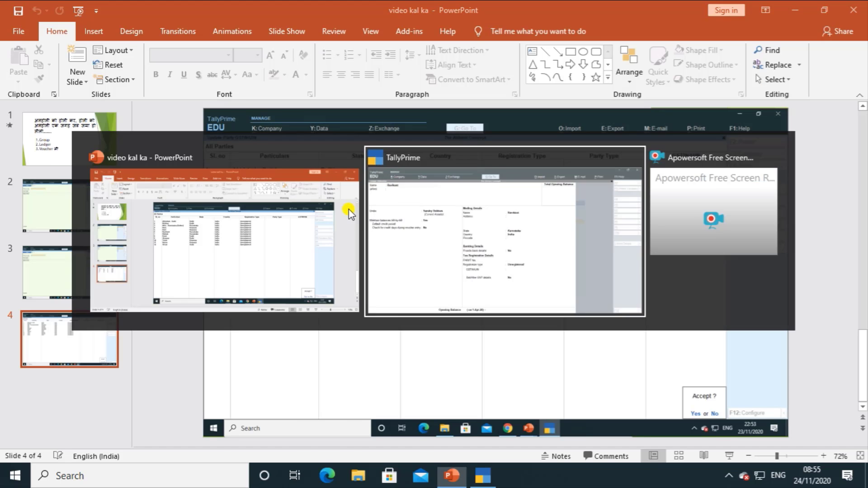
{"action": "key", "text": "Return"}
{"action": "key", "text": "Return"}
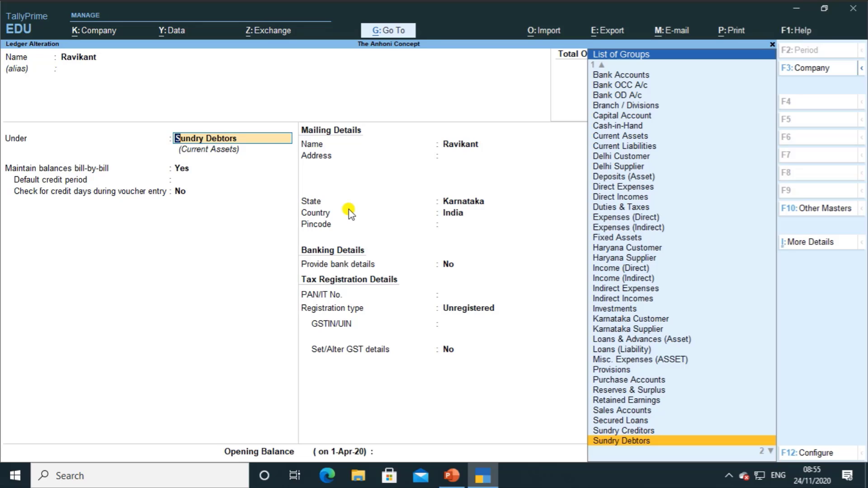
{"action": "type", "text": "k"}
{"action": "key", "text": "Down"}
{"action": "key", "text": "Down"}
{"action": "key", "text": "Down"}
{"action": "key", "text": "Return"}
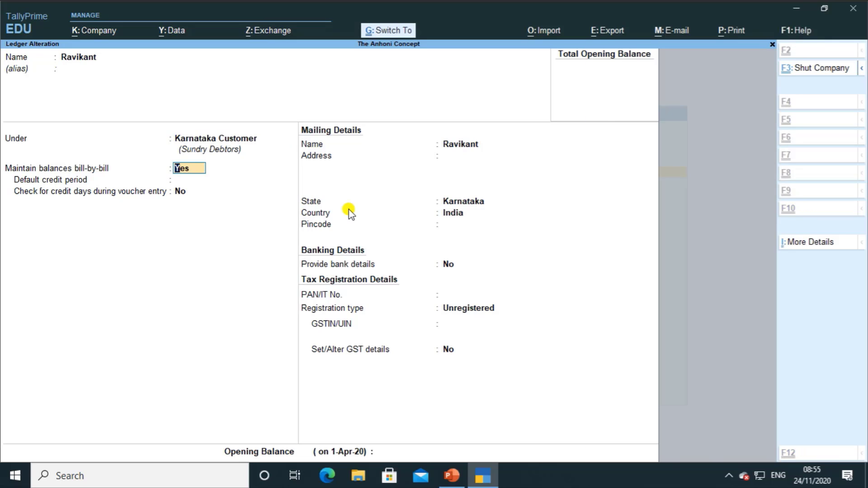
{"action": "key", "text": "ctrl+a"}
Check the PowerPoint party list, assign the fourth ledger below Profit & Loss A/c to Karnataka Supplier and save it.
{"action": "left_click", "coordinate": [350, 215]}
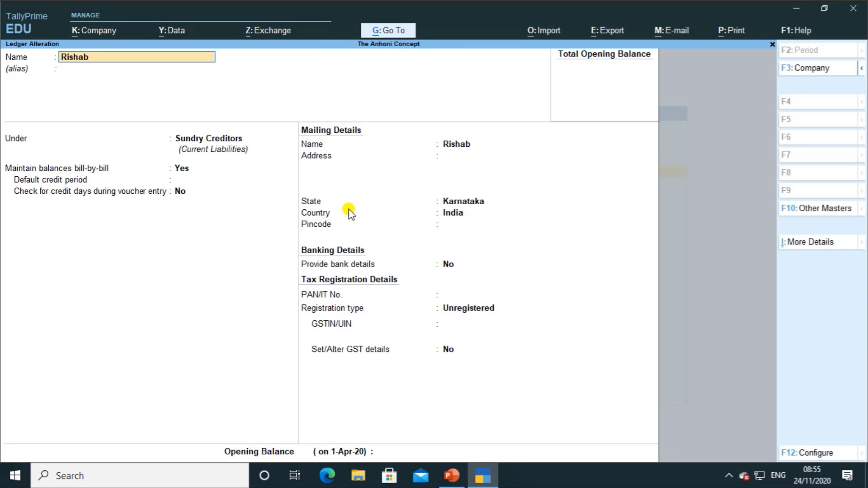
{"action": "key", "text": "alt+Tab"}
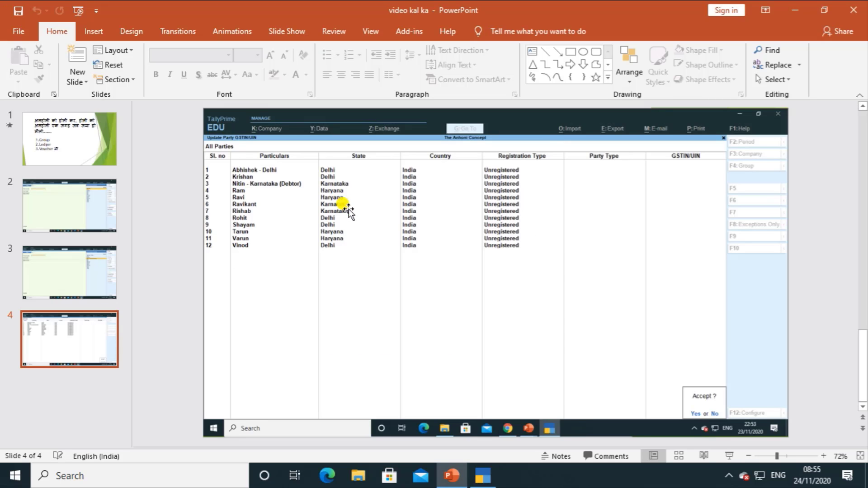
{"action": "key", "text": "alt+Tab"}
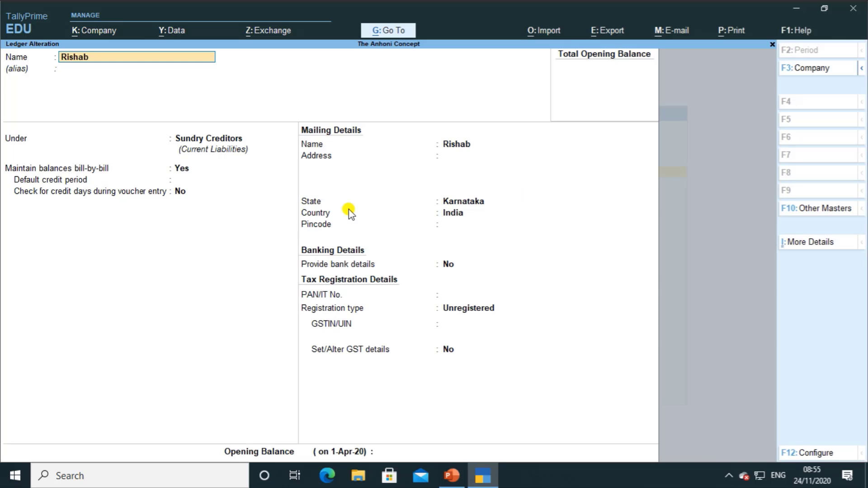
{"action": "key", "text": "Return"}
{"action": "key", "text": "Return"}
{"action": "type", "text": "K"}
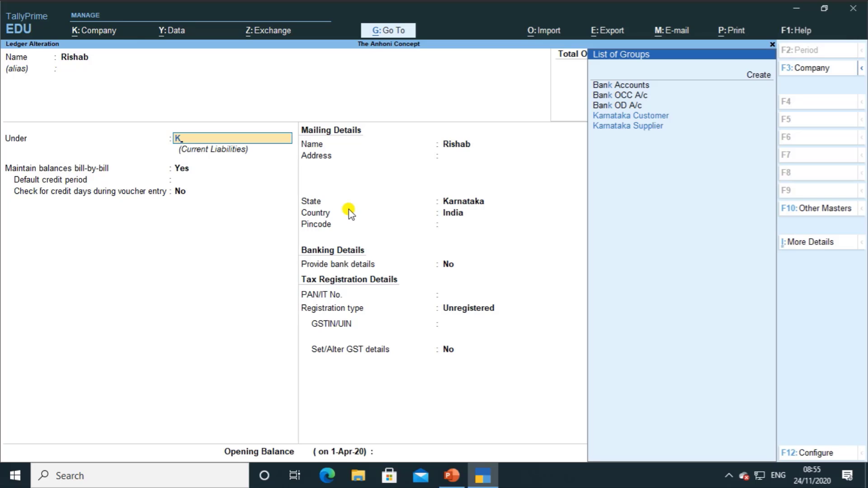
{"action": "key", "text": "Down"}
{"action": "key", "text": "Down"}
{"action": "key", "text": "Down"}
{"action": "key", "text": "Down"}
{"action": "key", "text": "Return"}
{"action": "key", "text": "ctrl"}
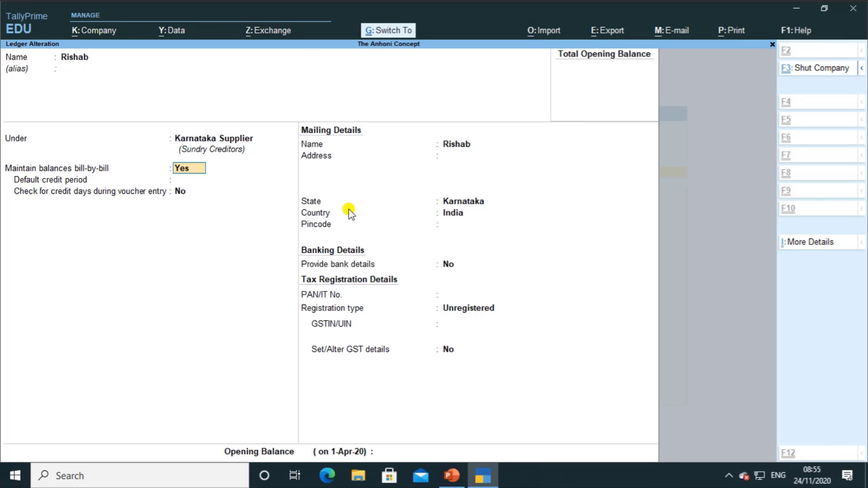
{"action": "key", "text": "ctrl+a"}
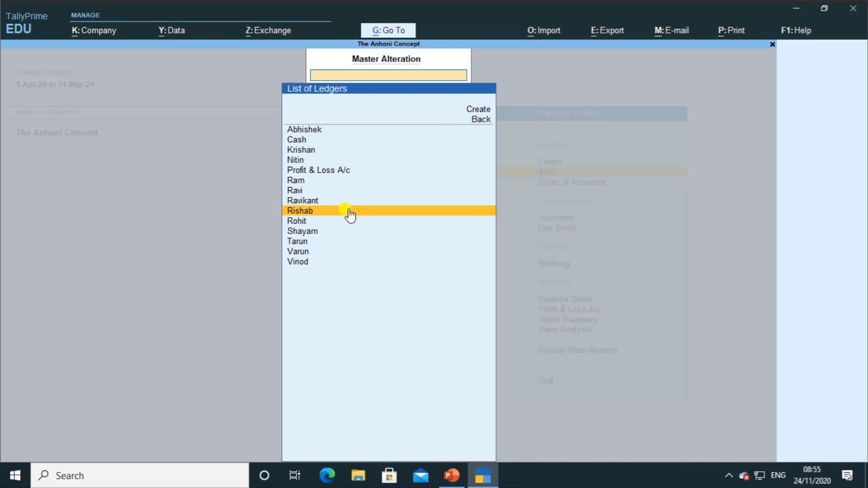
Place the fifth ledger below Profit & Loss A/c under Delhi Customer and save it, checking the PowerPoint party list.
{"action": "key", "text": "Down"}
{"action": "key", "text": "Return"}
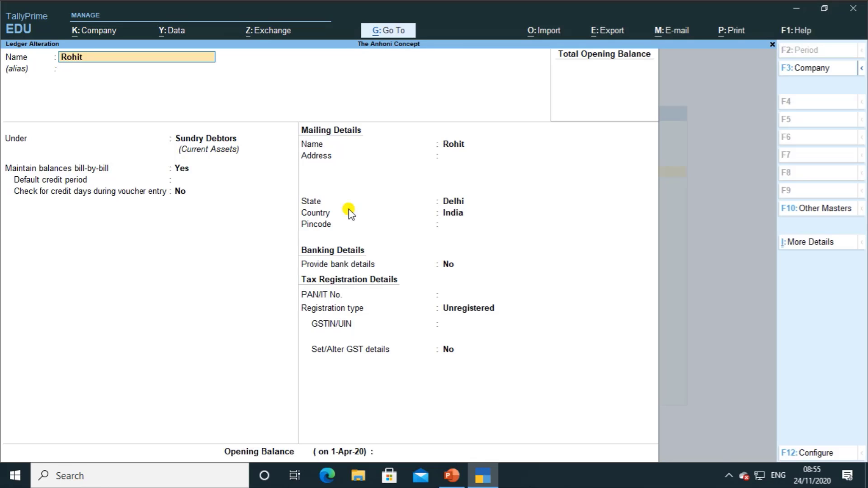
{"action": "key", "text": "Return"}
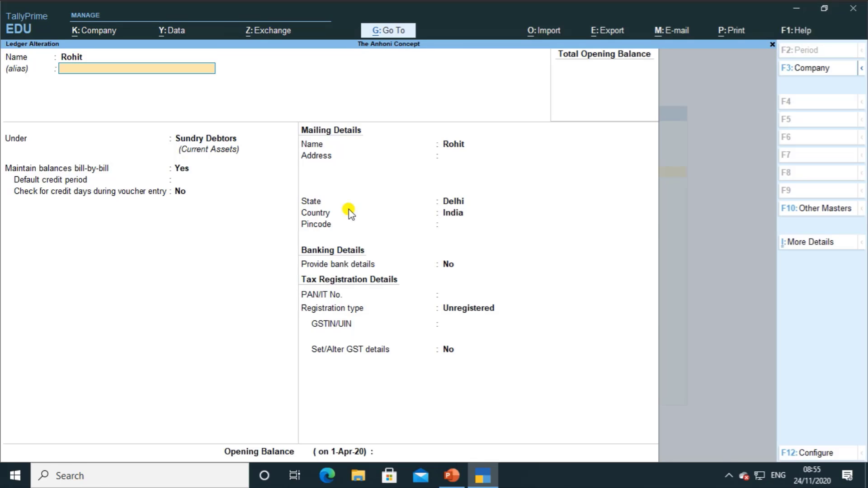
{"action": "key", "text": "Return"}
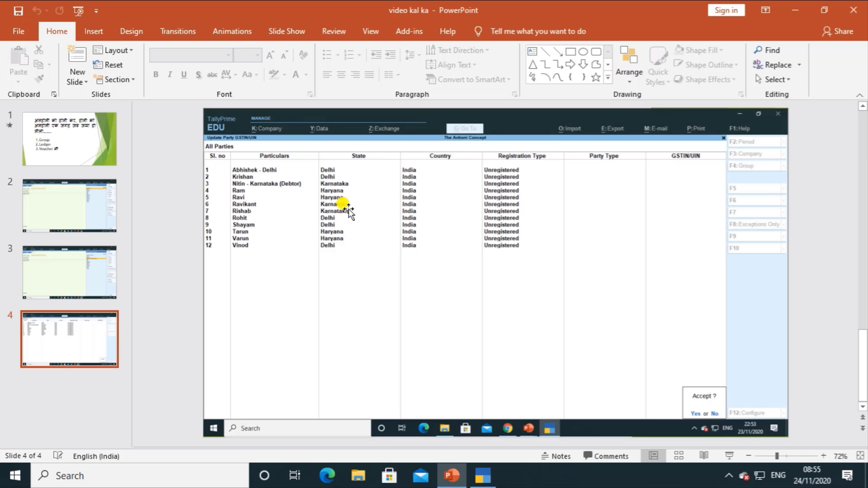
{"action": "key", "text": "alt+Tab"}
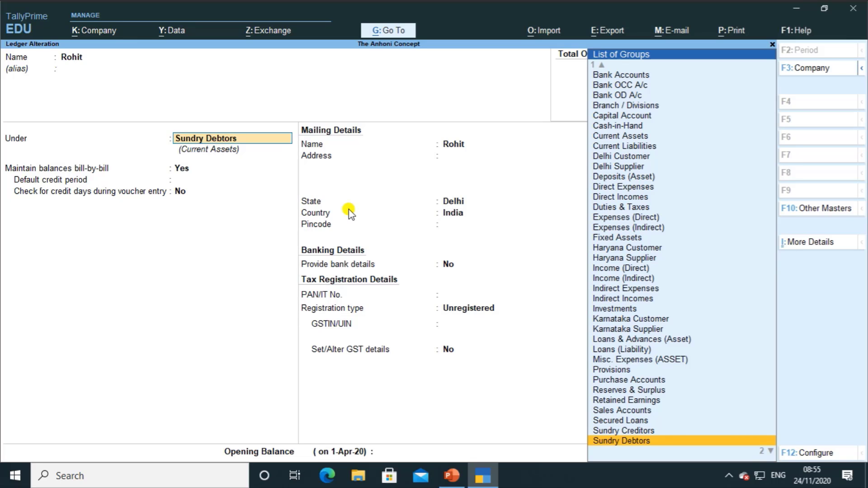
{"action": "key", "text": "alt+Tab"}
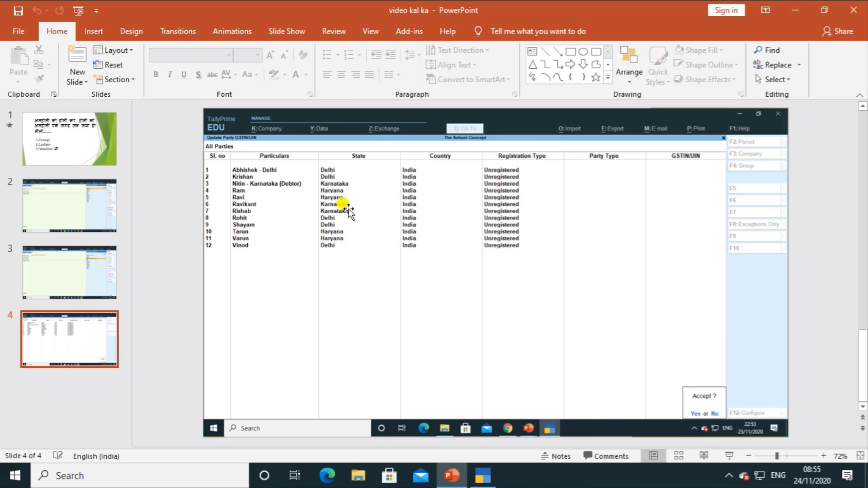
{"action": "key", "text": "alt+Tab"}
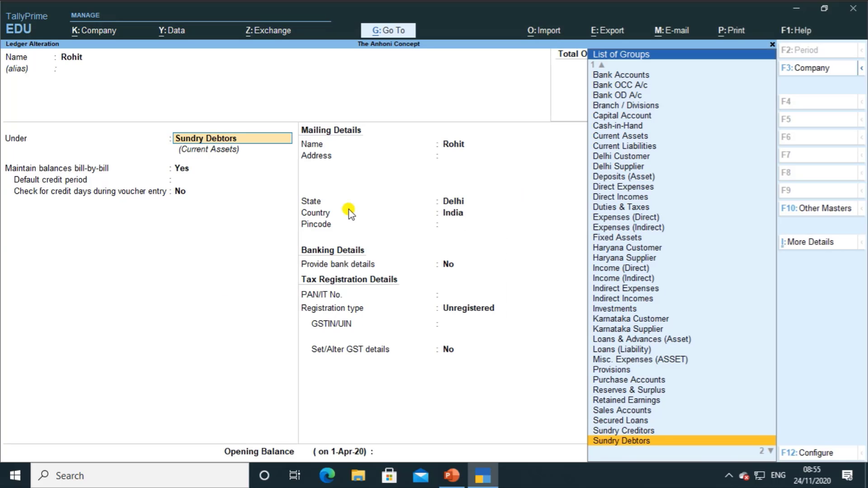
{"action": "type", "text": "D"}
{"action": "key", "text": "Down"}
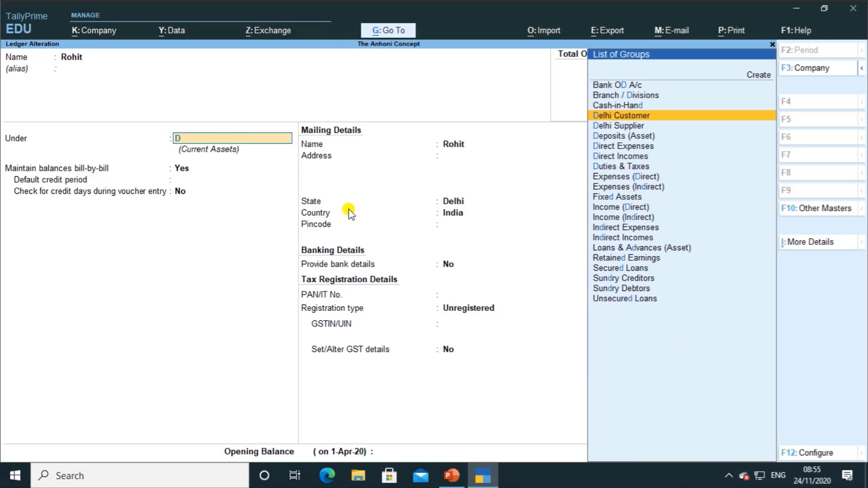
{"action": "key", "text": "Return"}
{"action": "key", "text": "ctrl+a"}
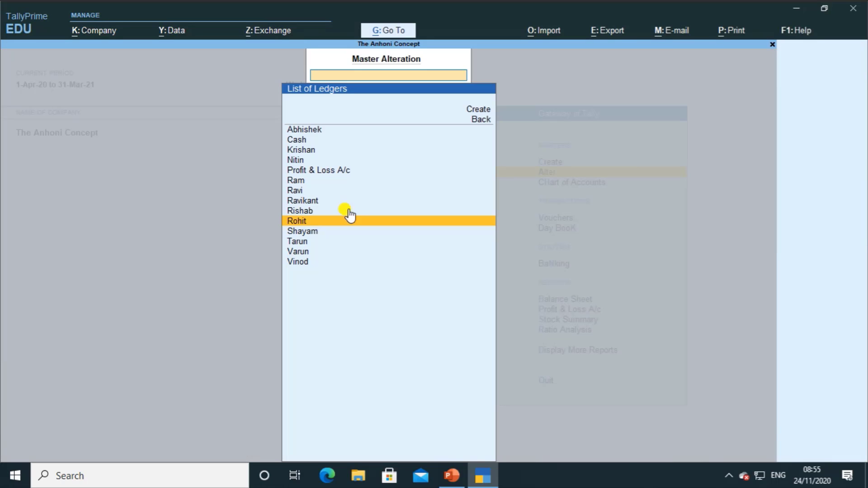
Check the PowerPoint party list, move the sixth ledger below Profit & Loss A/c to Delhi Customer and save it.
{"action": "key", "text": "Down"}
{"action": "key", "text": "Return"}
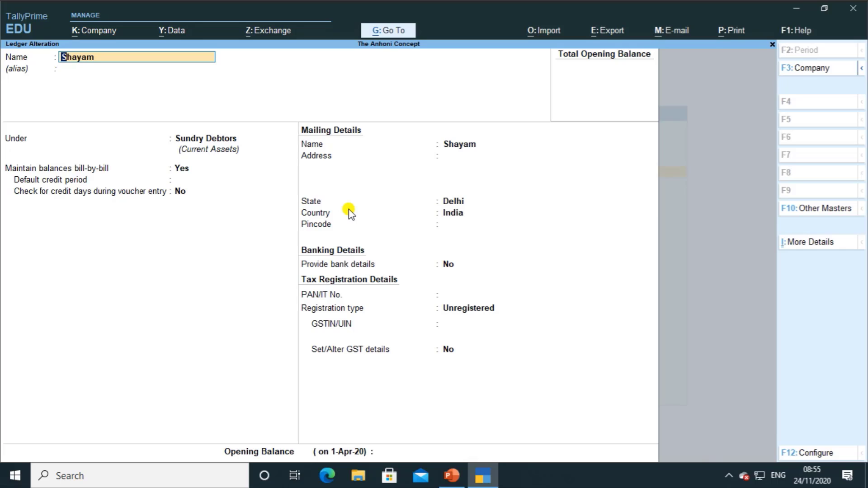
{"action": "key", "text": "alt+Tab"}
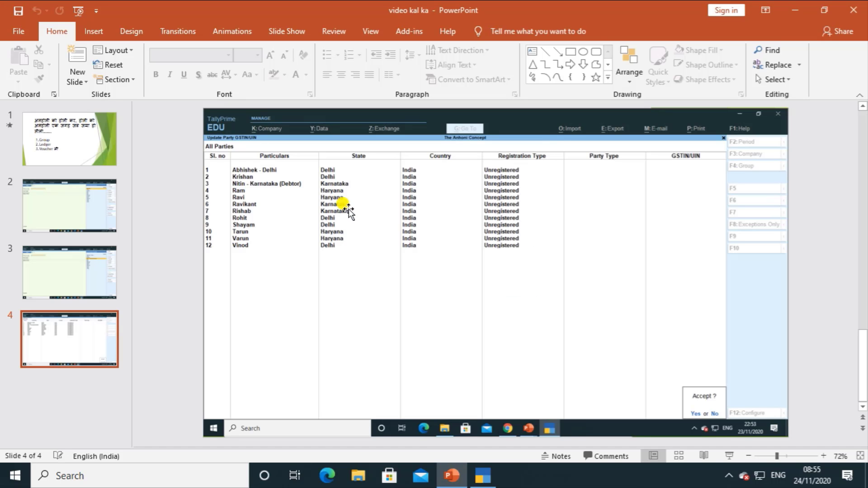
{"action": "key", "text": "alt+Tab"}
{"action": "key", "text": "Return"}
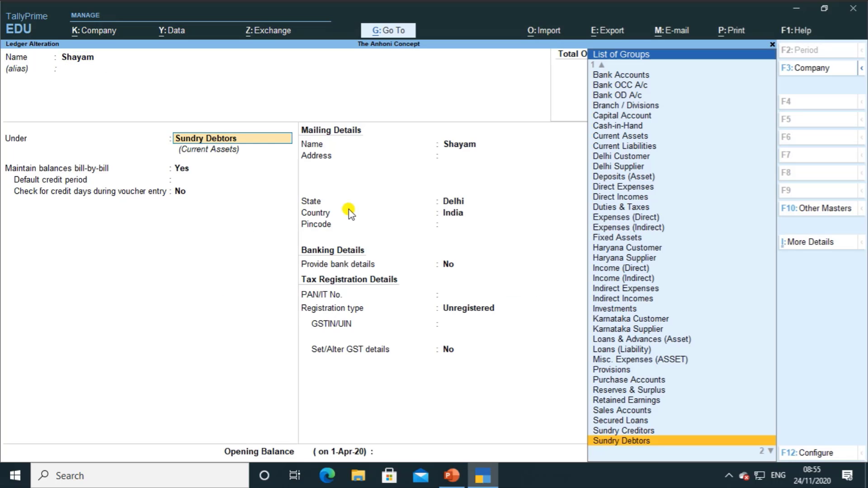
{"action": "type", "text": "D"}
{"action": "key", "text": "Down"}
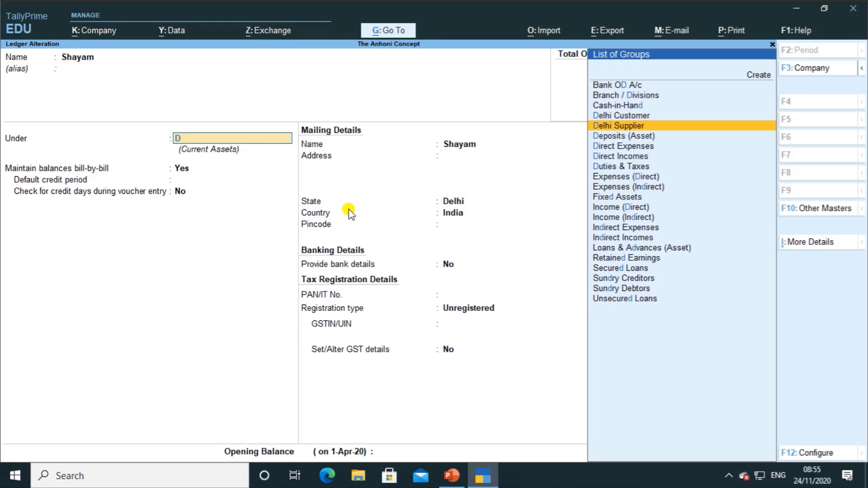
{"action": "key", "text": "Up"}
{"action": "key", "text": "Return"}
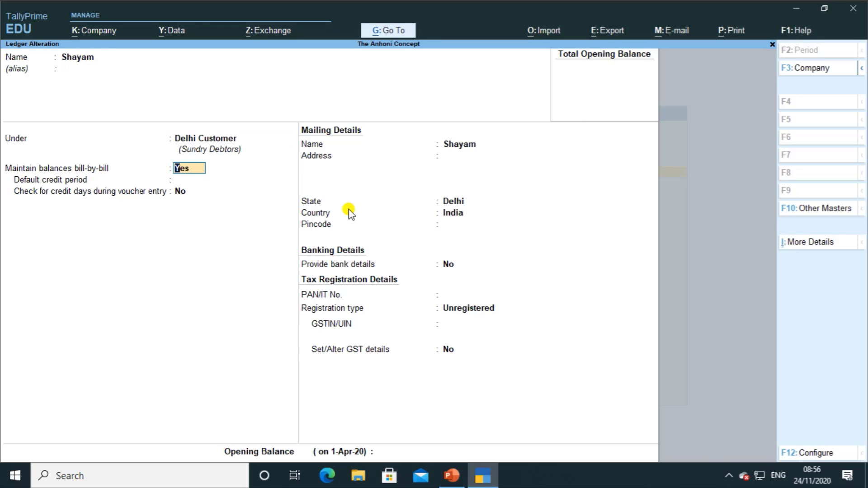
{"action": "key", "text": "ctrl+a"}
Assign the seventh ledger below Profit & Loss A/c, third from the end of the list, to Haryana Supplier and save it.
{"action": "key", "text": "Down"}
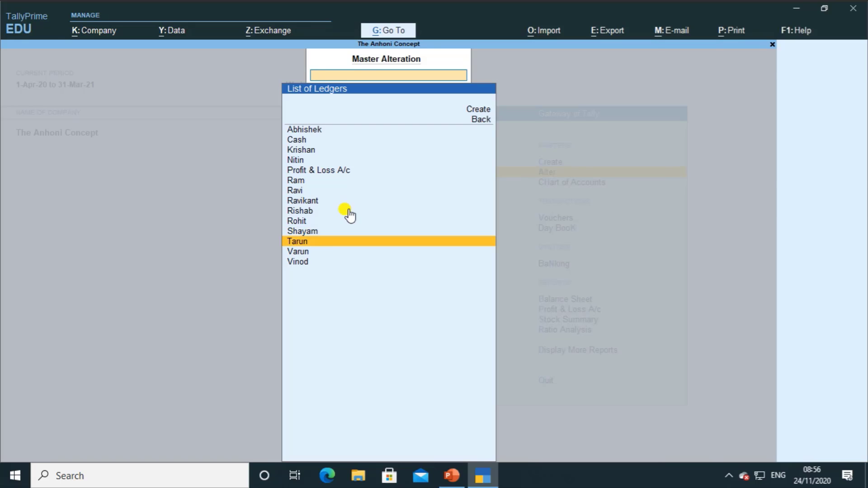
{"action": "key", "text": "Return"}
{"action": "key", "text": "Return"}
{"action": "key", "text": "Return"}
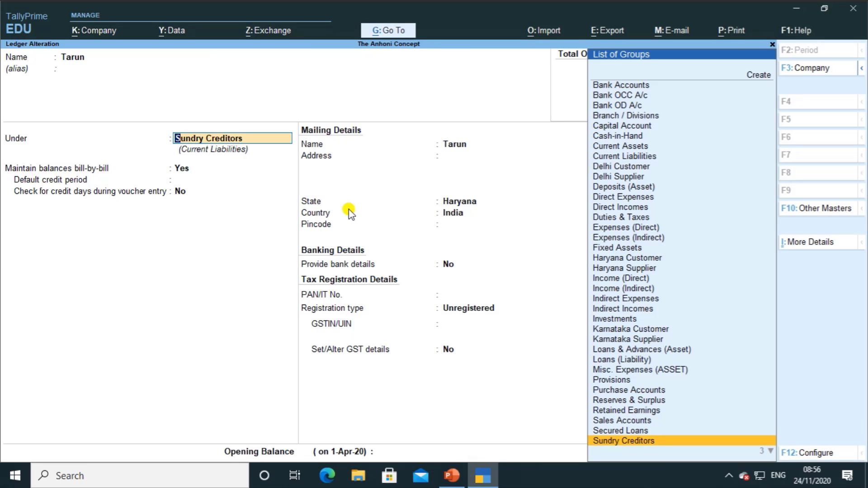
{"action": "type", "text": "D"}
{"action": "key", "text": "BackSpace"}
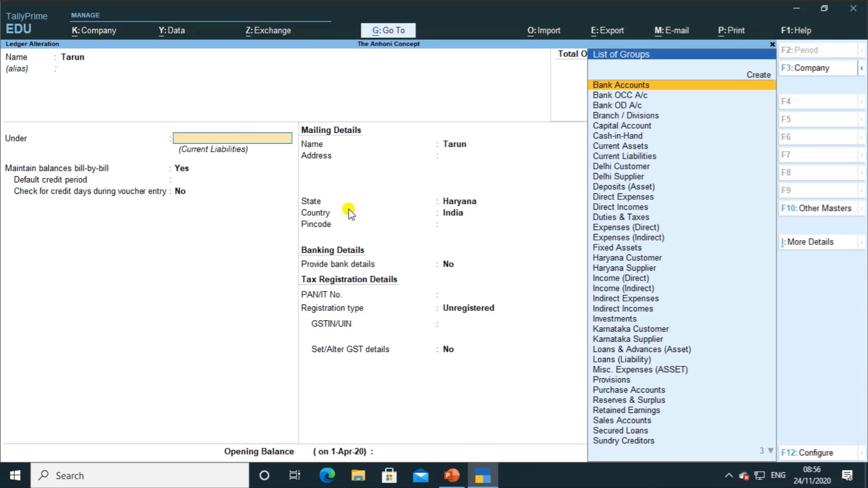
{"action": "type", "text": "h"}
{"action": "key", "text": "Down"}
{"action": "key", "text": "Down"}
{"action": "key", "text": "Down"}
{"action": "key", "text": "Down"}
{"action": "key", "text": "Down"}
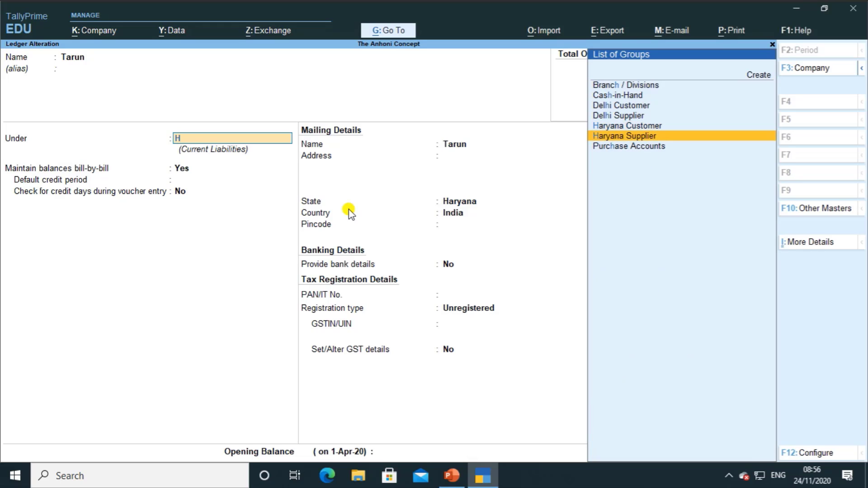
{"action": "key", "text": "Return"}
{"action": "key", "text": "ctrl+a"}
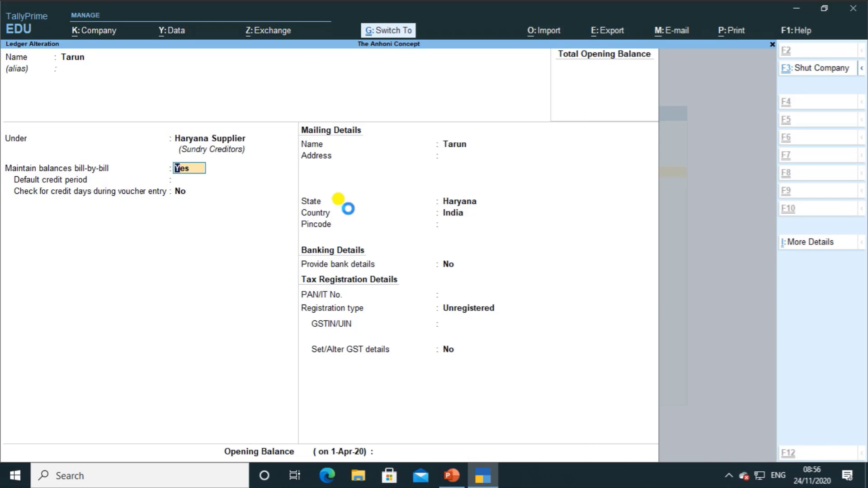
Assign the eighth ledger below Profit & Loss A/c, second from the end of the list, to Haryana Supplier and save it.
{"action": "key", "text": "Down"}
{"action": "key", "text": "Return"}
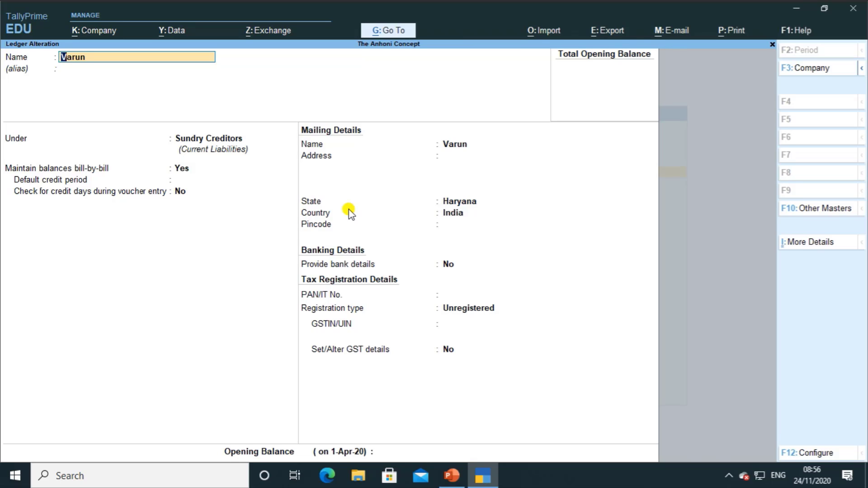
{"action": "key", "text": "Return"}
{"action": "key", "text": "Return"}
{"action": "type", "text": "H"}
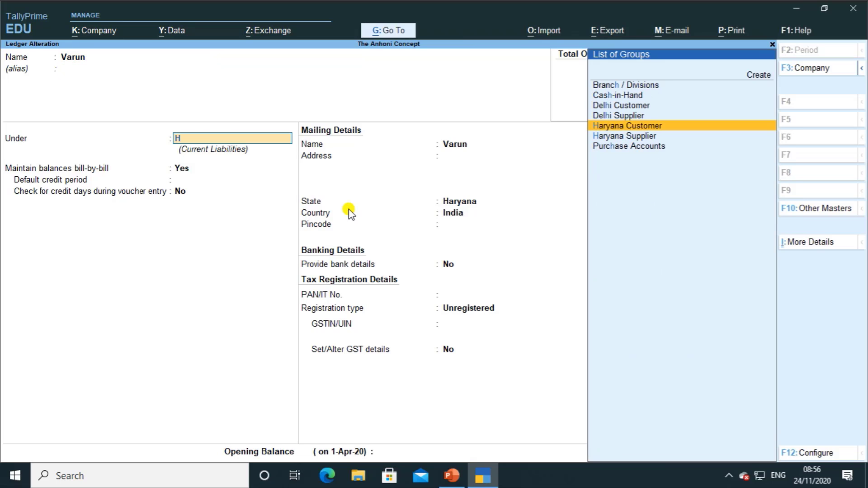
{"action": "key", "text": "Down"}
{"action": "key", "text": "Return"}
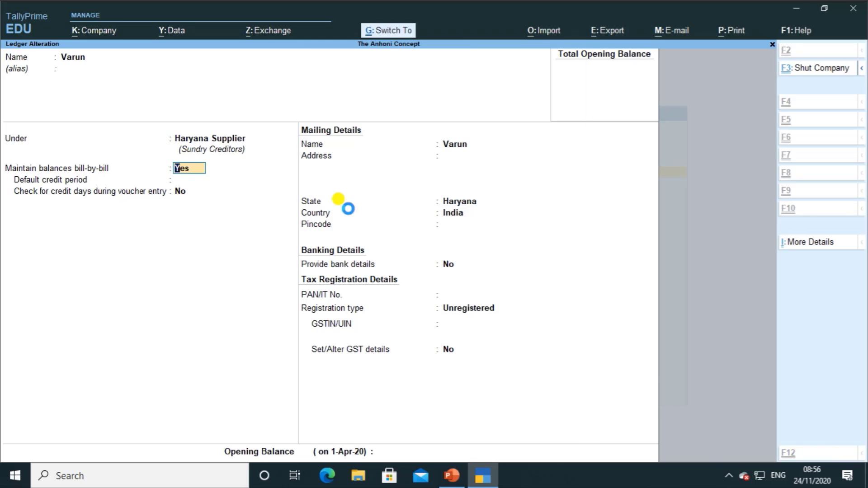
{"action": "key", "text": "ctrl+a"}
Move the last ledger in the list to the Delhi Supplier group and save it.
{"action": "key", "text": "Down"}
{"action": "key", "text": "Return"}
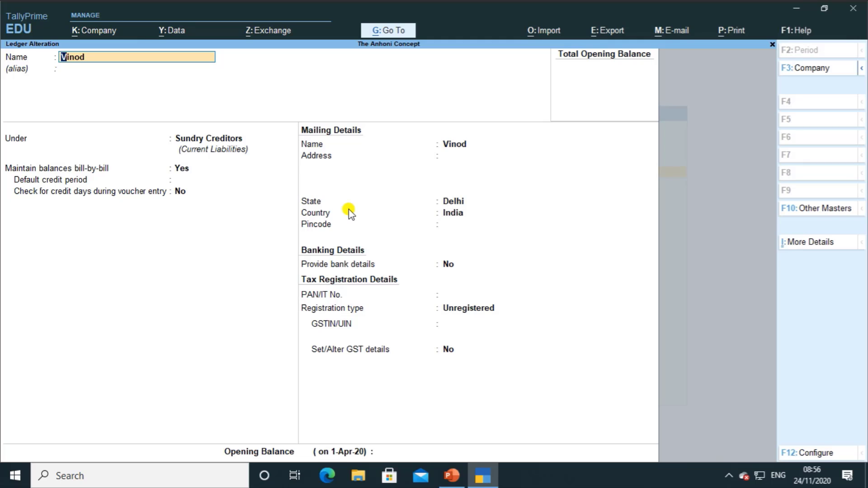
{"action": "key", "text": "Return"}
{"action": "key", "text": "Return"}
{"action": "type", "text": "De"}
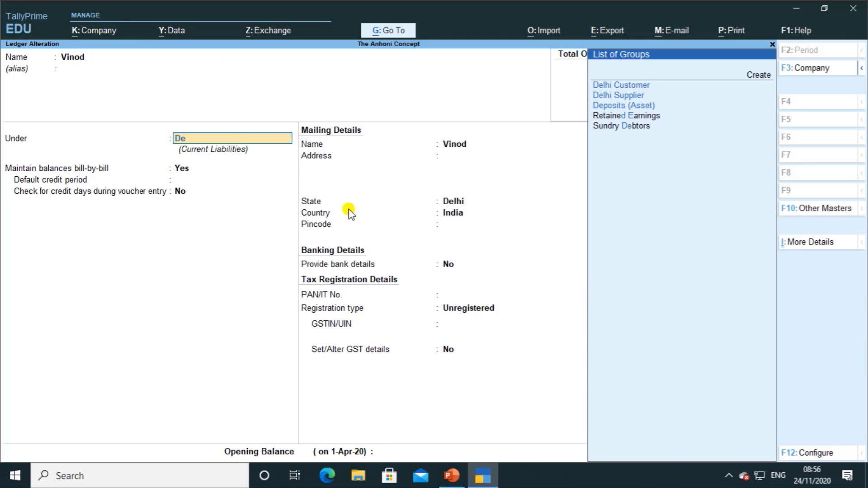
{"action": "key", "text": "Down"}
{"action": "key", "text": "Return"}
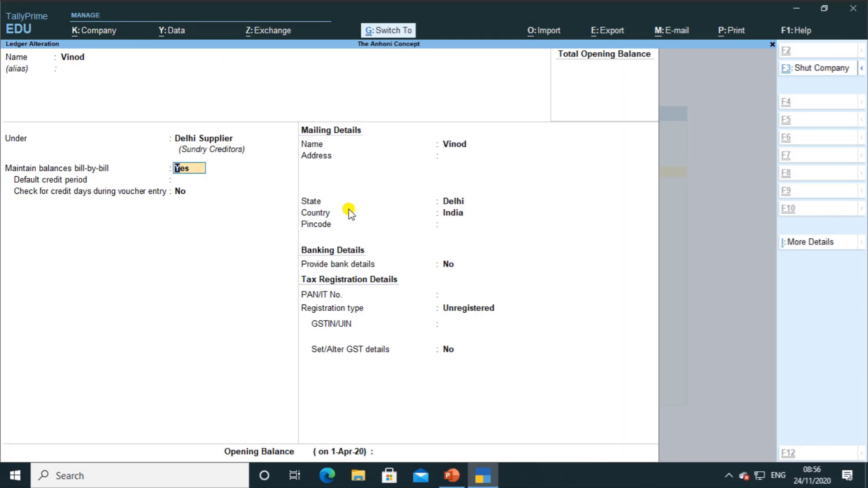
{"action": "key", "text": "ctrl+a"}
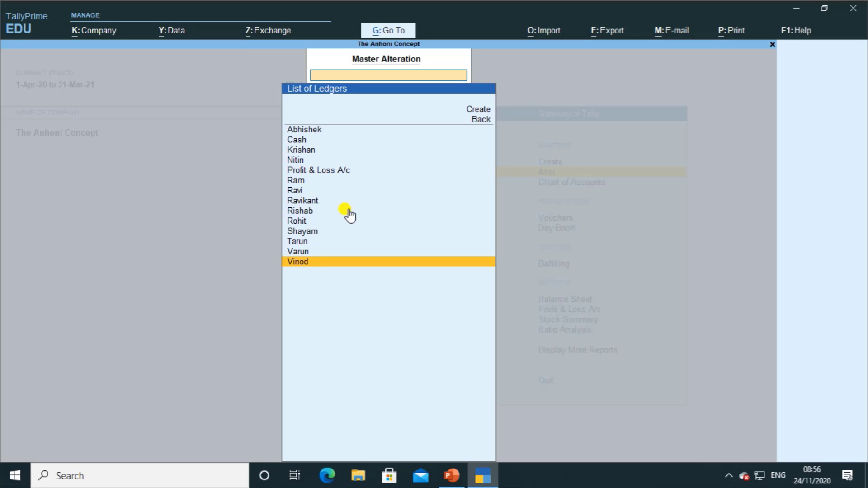
Leave the ledger list and open the Sales voucher type for alteration.
{"action": "key", "text": "Escape"}
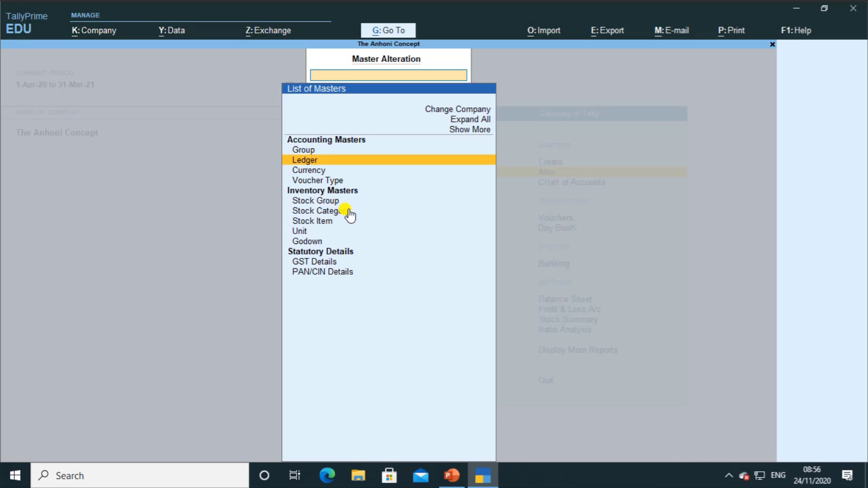
{"action": "key", "text": "Down"}
{"action": "key", "text": "Down"}
{"action": "key", "text": "Return"}
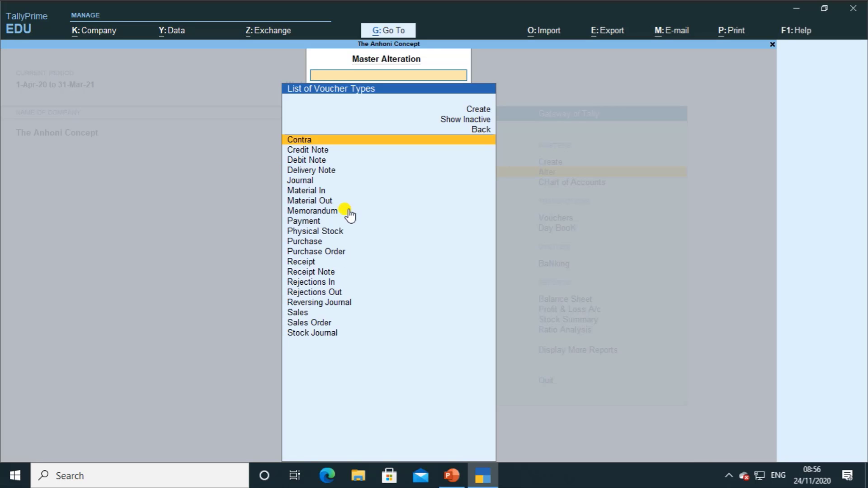
{"action": "key", "text": "Down"}
{"action": "key", "text": "Down"}
{"action": "key", "text": "Down"}
{"action": "key", "text": "Down"}
{"action": "key", "text": "Down"}
{"action": "key", "text": "Down"}
{"action": "key", "text": "Down"}
{"action": "key", "text": "Down"}
{"action": "key", "text": "Down"}
{"action": "key", "text": "Down"}
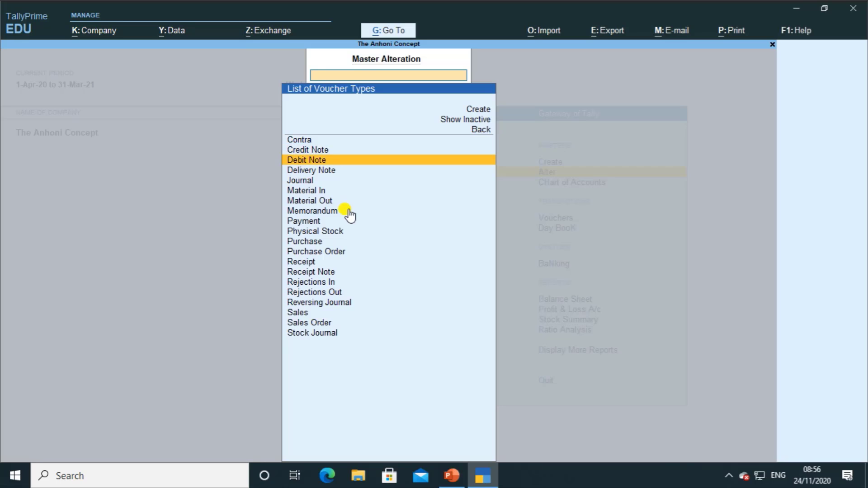
{"action": "key", "text": "Down"}
{"action": "key", "text": "Down"}
{"action": "key", "text": "Down"}
{"action": "key", "text": "Down"}
{"action": "key", "text": "Down"}
{"action": "key", "text": "Down"}
{"action": "key", "text": "Down"}
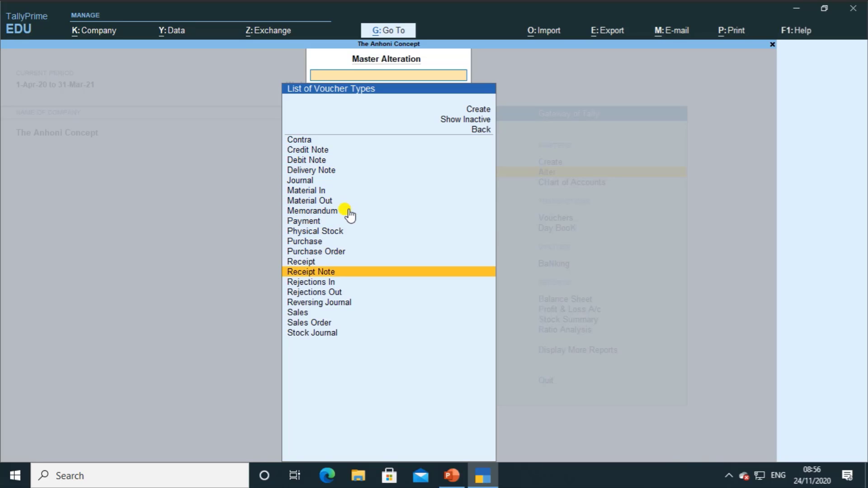
{"action": "key", "text": "Return"}
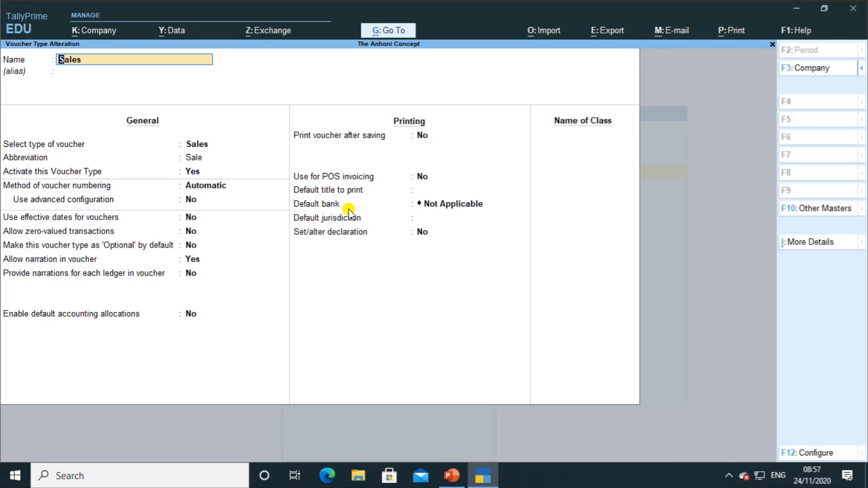
Keep the Sales voucher type's general and printing settings and add a voucher class named Delhi Customer.
{"action": "key", "text": "Return"}
{"action": "key", "text": "Return"}
{"action": "key", "text": "Return"}
{"action": "key", "text": "Return"}
{"action": "key", "text": "Return"}
{"action": "key", "text": "Return"}
{"action": "key", "text": "Return"}
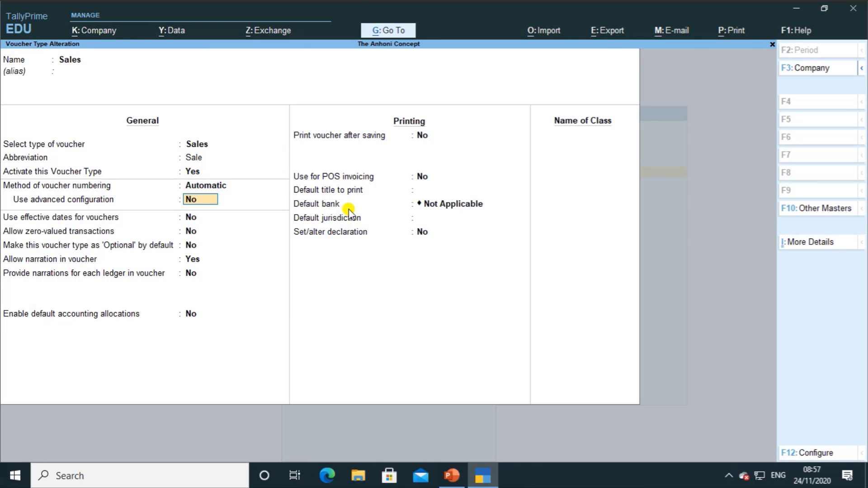
{"action": "key", "text": "Return"}
{"action": "key", "text": "Return"}
{"action": "key", "text": "Return"}
{"action": "key", "text": "Return"}
{"action": "key", "text": "Return"}
{"action": "key", "text": "Return"}
{"action": "key", "text": "Return"}
{"action": "key", "text": "Return"}
{"action": "key", "text": "Return"}
{"action": "key", "text": "Return"}
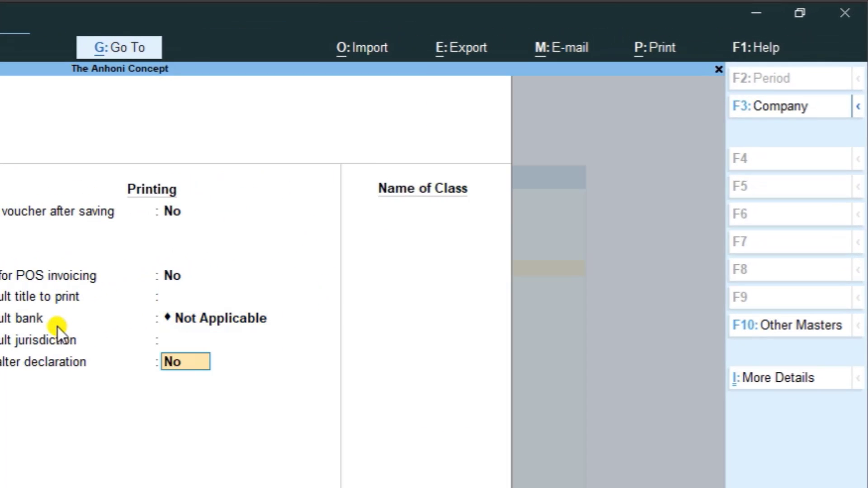
{"action": "key", "text": "Return"}
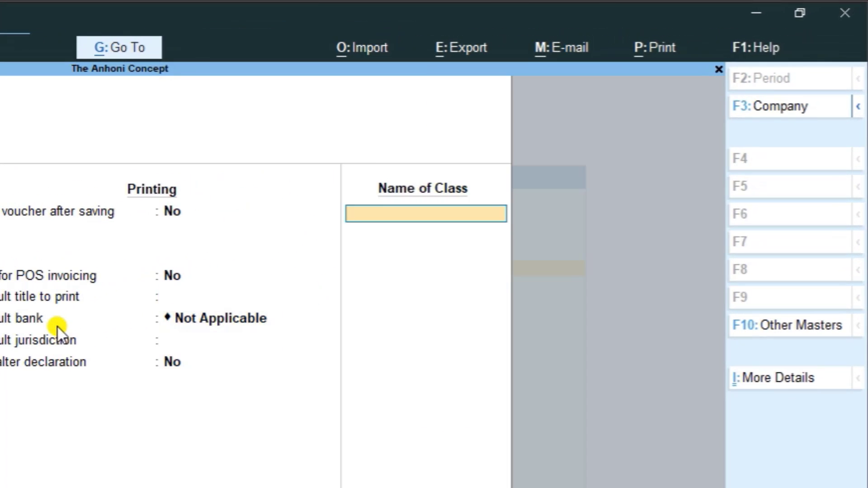
{"action": "type", "text": "Delhi Cu"}
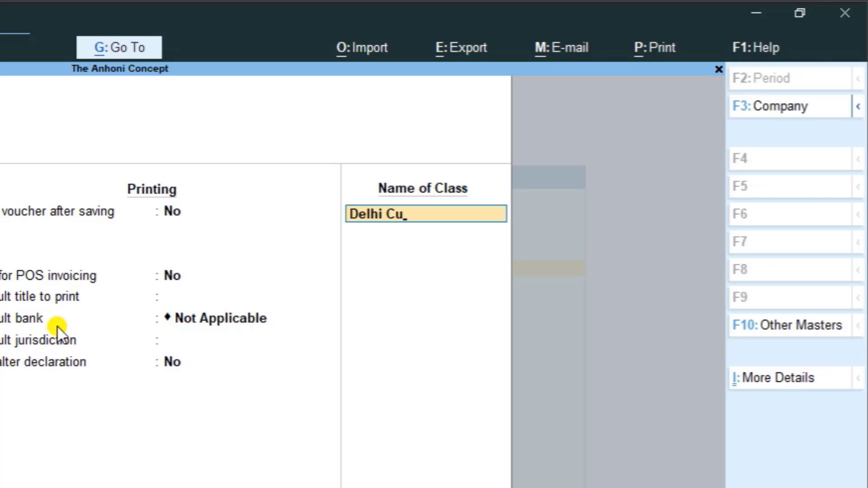
{"action": "key", "text": "BackSpace"}
{"action": "key", "text": "BackSpace"}
{"action": "type", "text": "cc"}
{"action": "key", "text": "BackSpace"}
{"action": "type", "text": "usto"}
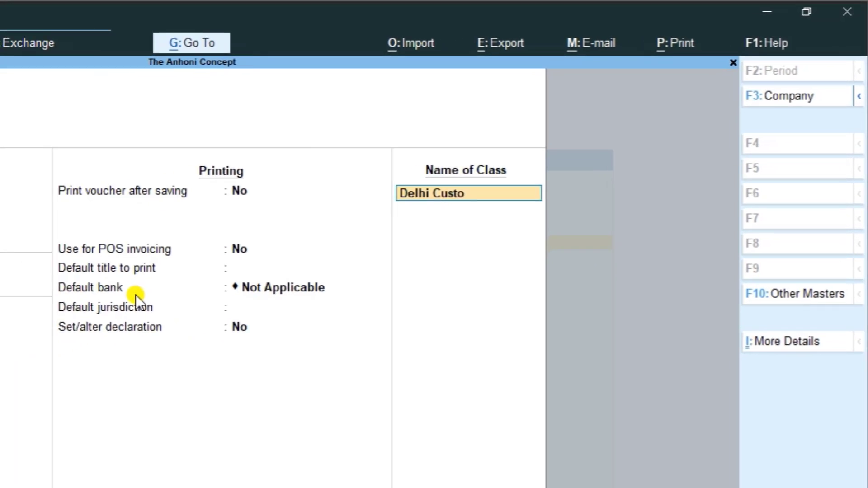
{"action": "type", "text": "mer"}
{"action": "key", "text": "Return"}
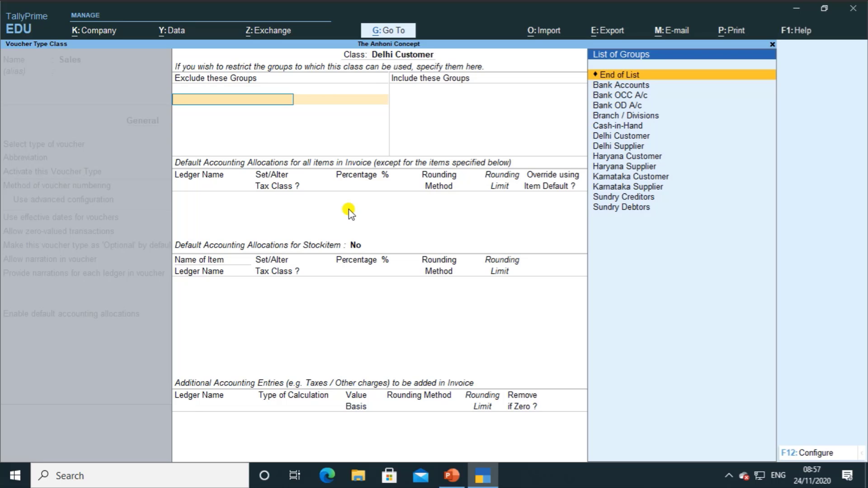
Exclude no groups from the Delhi Customer class and include Bank Accounts, Cash-in-Hand and Delhi Customer.
{"action": "key", "text": "Return"}
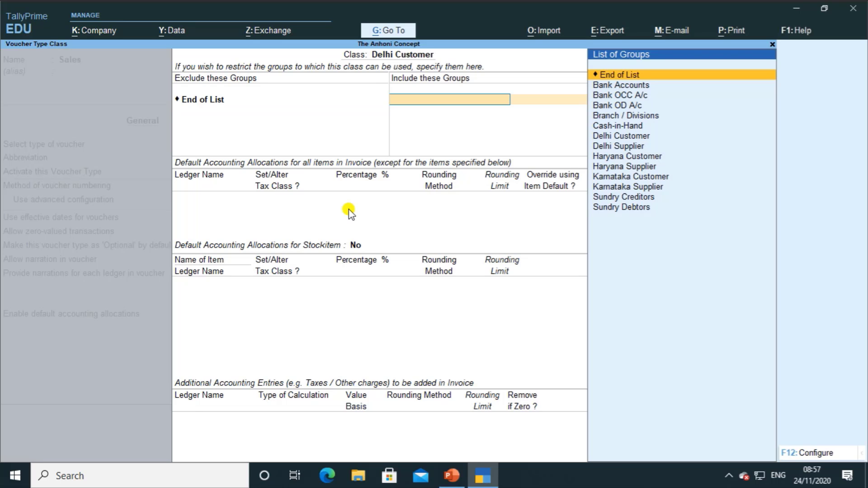
{"action": "key", "text": "Down"}
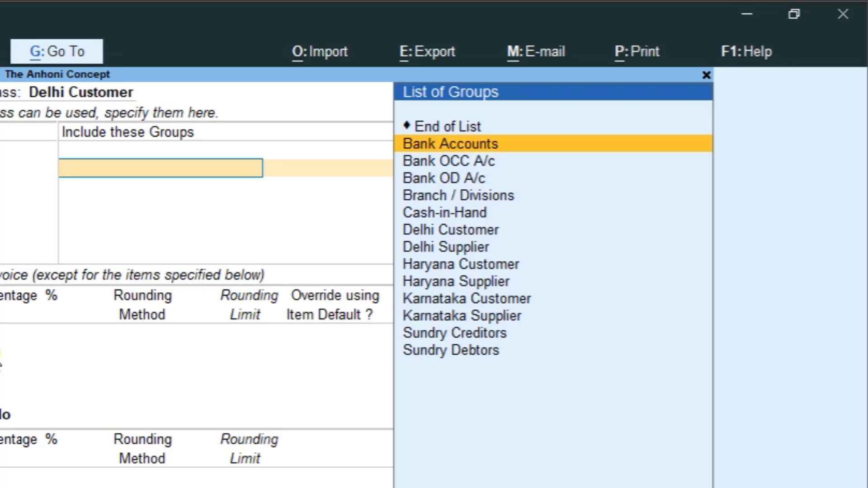
{"action": "key", "text": "Return"}
{"action": "key", "text": "Down"}
{"action": "key", "text": "Down"}
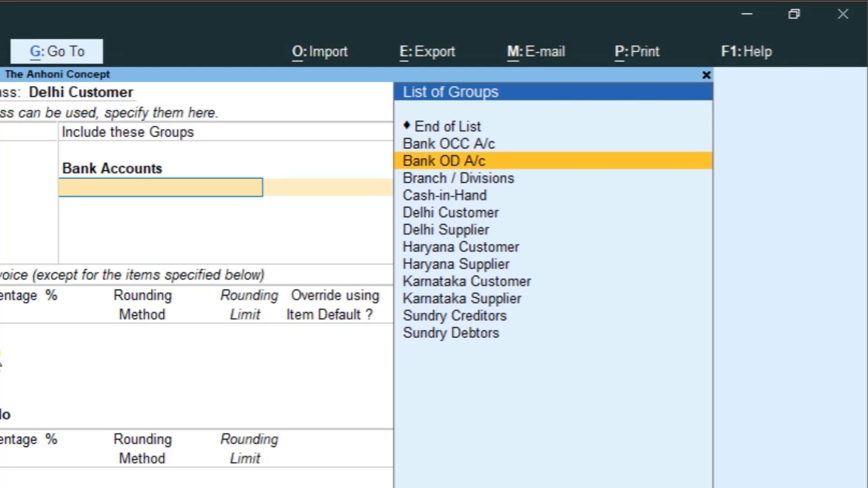
{"action": "key", "text": "Down"}
{"action": "key", "text": "Down"}
{"action": "key", "text": "Down"}
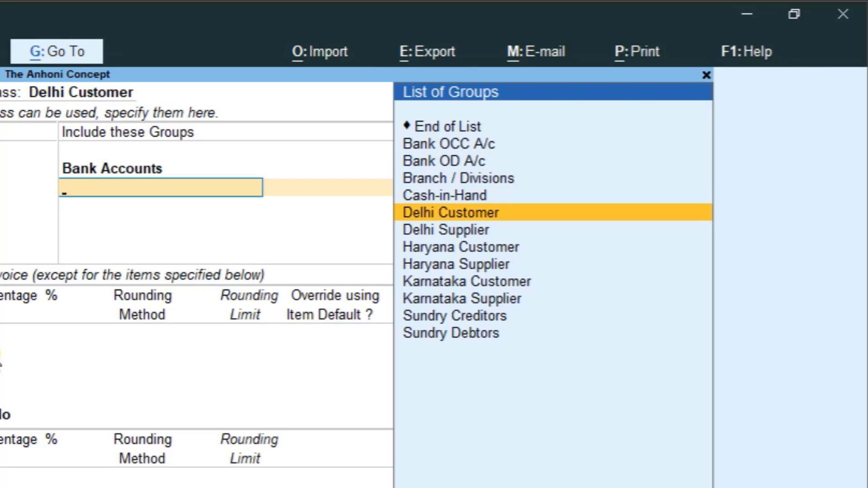
{"action": "key", "text": "Up"}
{"action": "key", "text": "Return"}
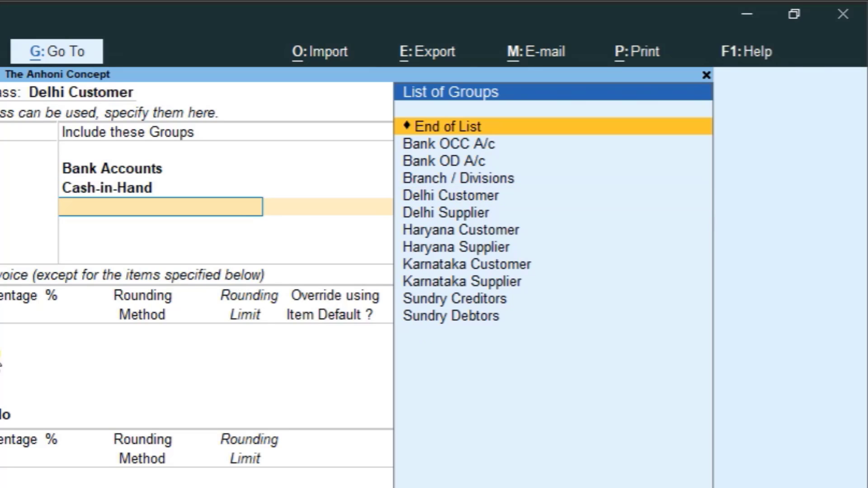
{"action": "key", "text": "Down"}
{"action": "key", "text": "Down"}
{"action": "key", "text": "Down"}
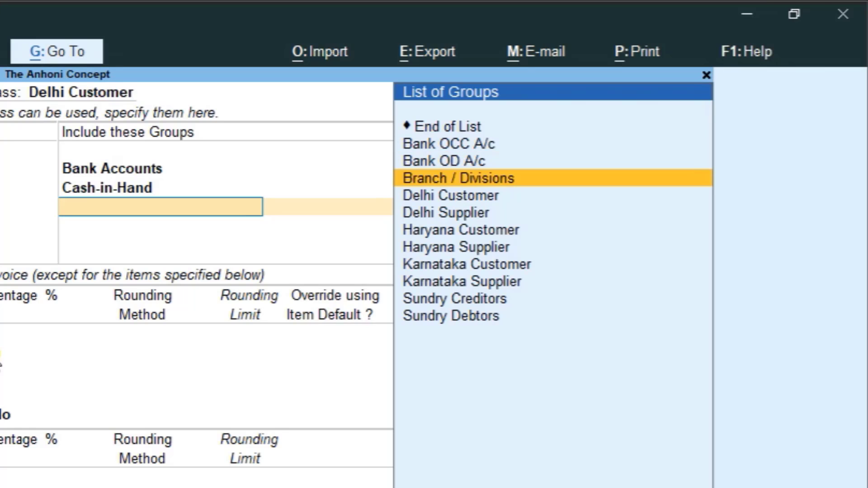
{"action": "key", "text": "Down"}
{"action": "key", "text": "Return"}
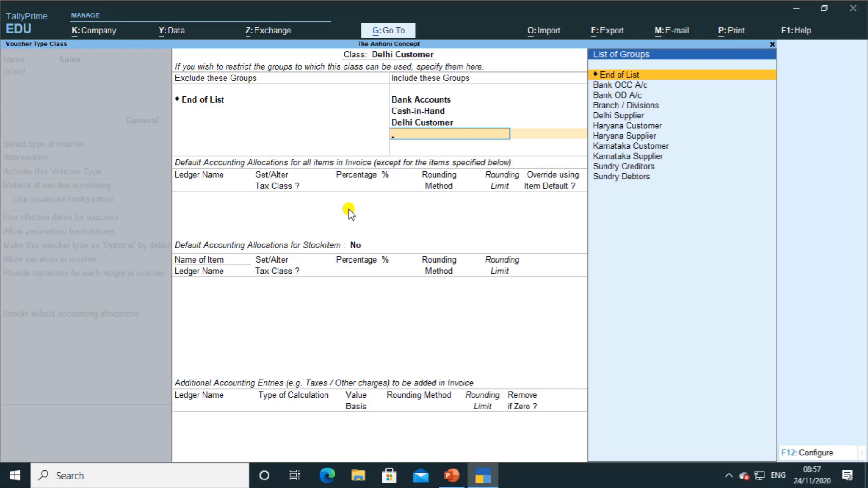
{"action": "key", "text": "Return"}
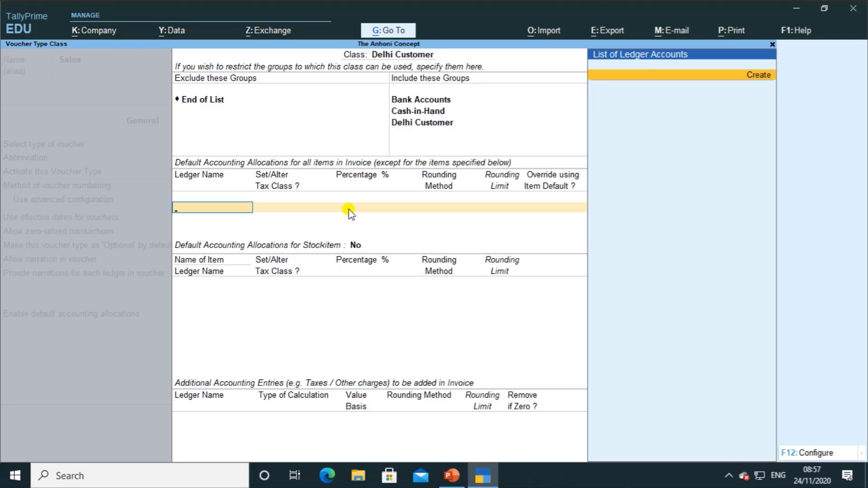
Create a Sales ledger under Sales Accounts for the class's default allocation, with GST applicable and Goods as type of supply, and save it.
{"action": "key", "text": "alt+c"}
{"action": "type", "text": "Sales"}
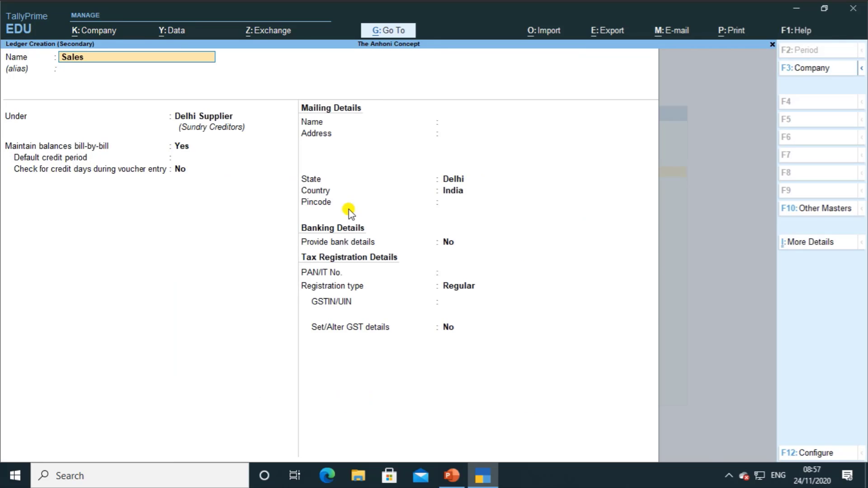
{"action": "key", "text": "Return"}
{"action": "key", "text": "Return"}
{"action": "type", "text": "sa"}
{"action": "key", "text": "Return"}
{"action": "key", "text": "Return"}
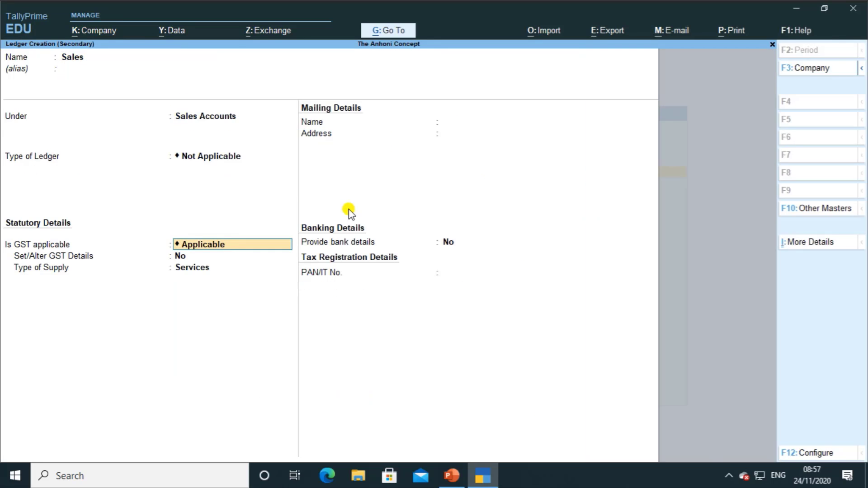
{"action": "key", "text": "Return"}
{"action": "key", "text": "Return"}
{"action": "key", "text": "Up"}
{"action": "key", "text": "Return"}
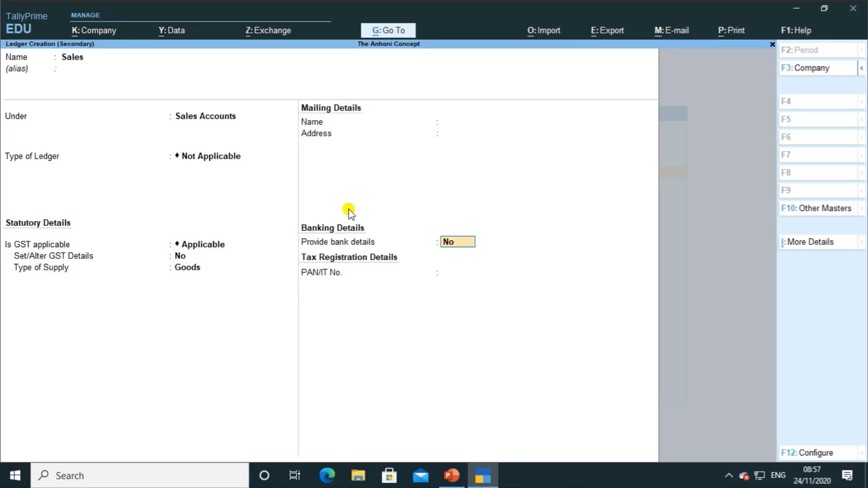
{"action": "key", "text": "ctrl+a"}
Allocate all invoice items to the Sales ledger at 100% with no item override, and keep stock item allocations set to No.
{"action": "key", "text": "Return"}
{"action": "key", "text": "Return"}
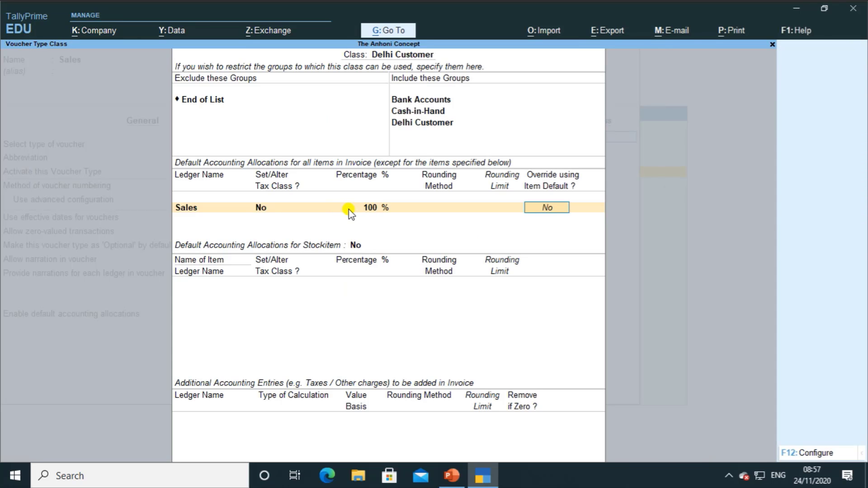
{"action": "key", "text": "Return"}
{"action": "key", "text": "Return"}
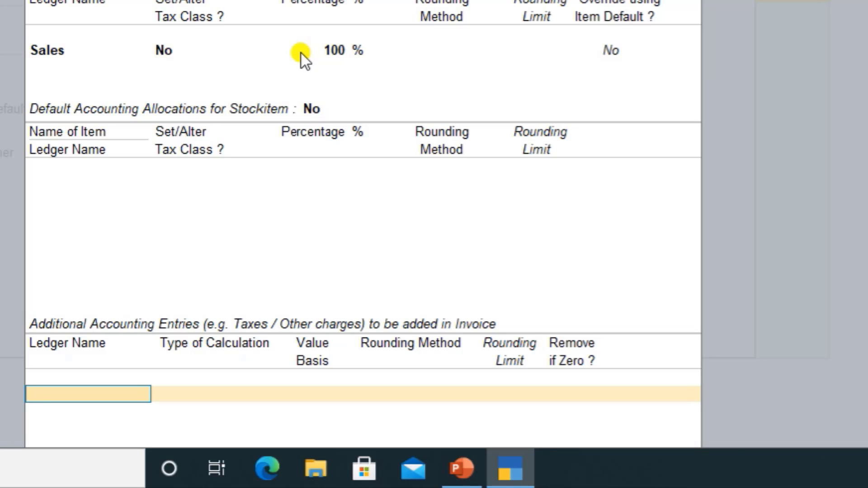
Create a ledger named CGST under Duties & Taxes with GST as the type of duty/tax.
{"action": "key", "text": "alt+c"}
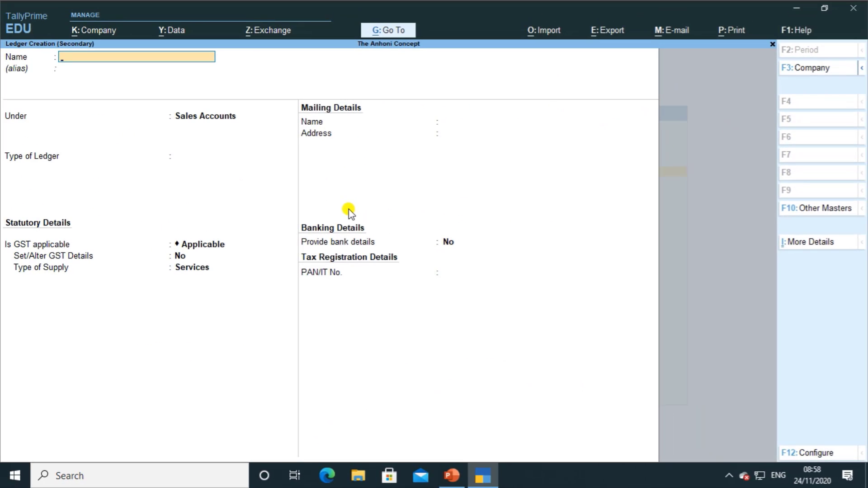
{"action": "type", "text": "CGST"}
{"action": "key", "text": "Return"}
{"action": "key", "text": "Return"}
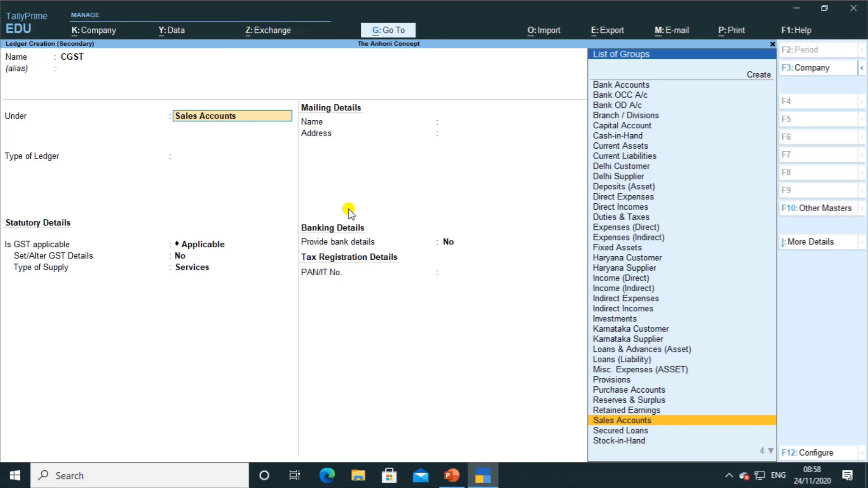
{"action": "type", "text": "du"}
{"action": "key", "text": "Return"}
{"action": "key", "text": "Up"}
{"action": "key", "text": "Return"}
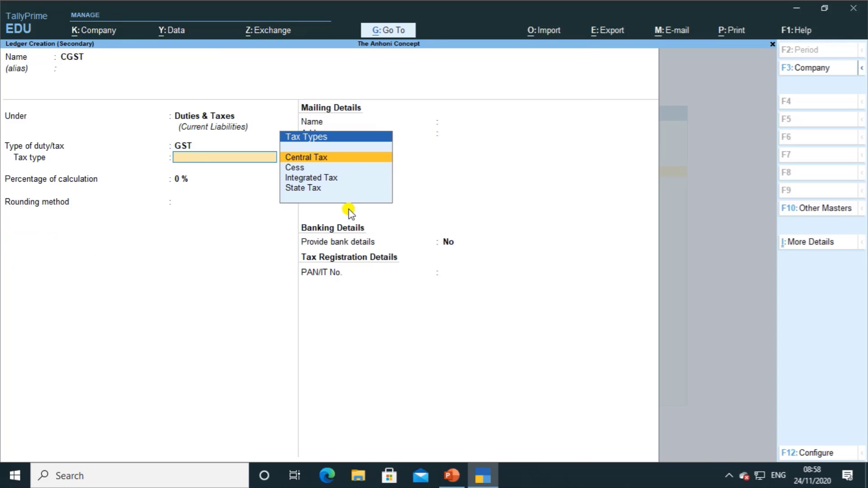
Set CGST's tax type to Central Tax without rounding, save it, and add it to the Delhi Customer class, removed if zero.
{"action": "key", "text": "Return"}
{"action": "key", "text": "Return"}
{"action": "key", "text": "Return"}
{"action": "key", "text": "Return"}
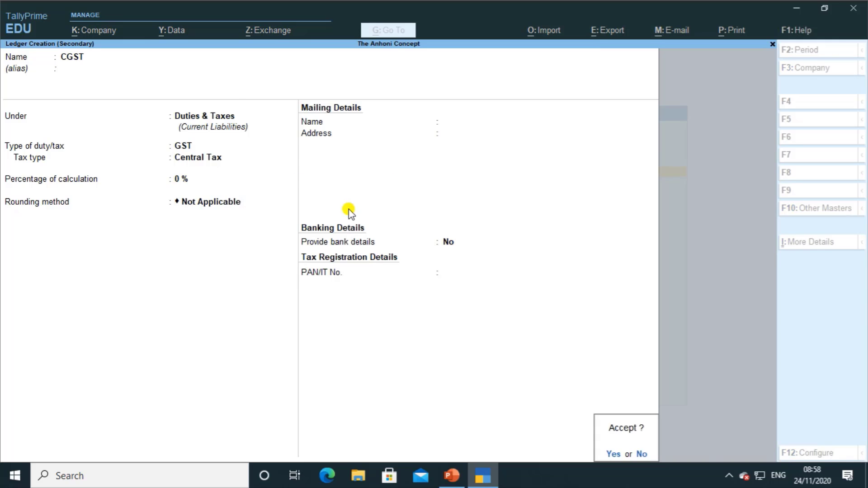
{"action": "key", "text": "Return"}
{"action": "key", "text": "Return"}
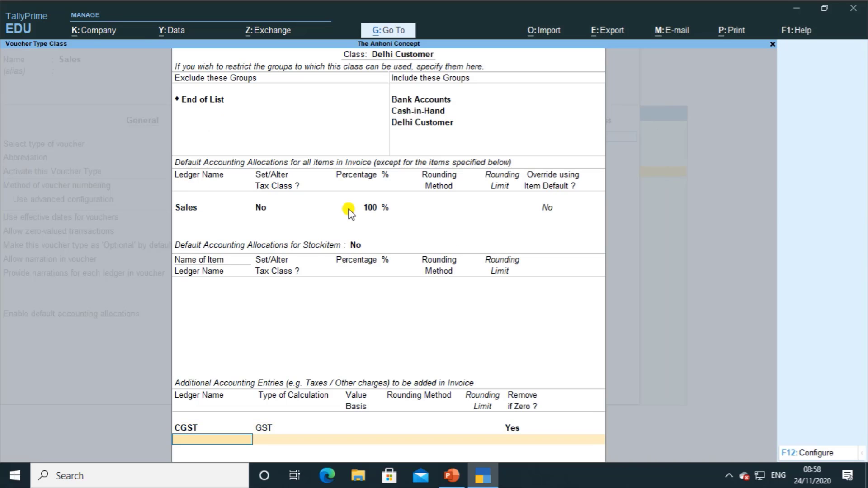
Create a ledger named SGST under Duties & Taxes with GST as the type of duty/tax.
{"action": "key", "text": "alt+c"}
{"action": "type", "text": "SGST"}
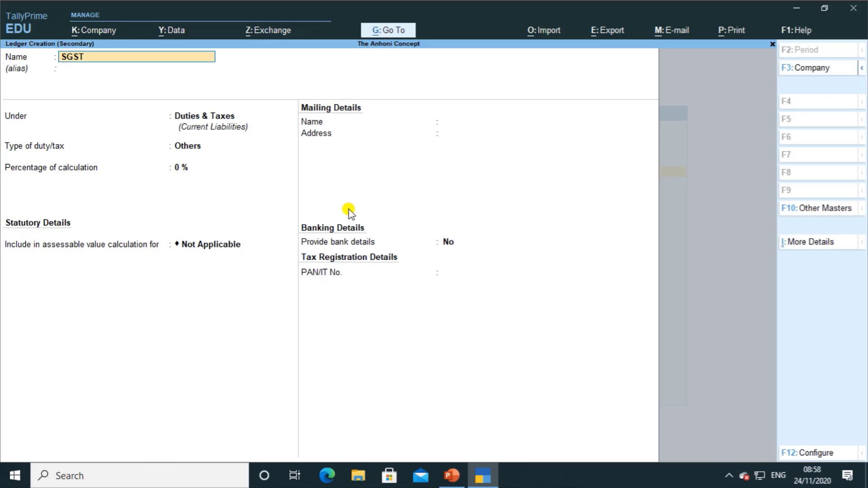
{"action": "key", "text": "Return"}
{"action": "key", "text": "Return"}
{"action": "key", "text": "Up"}
{"action": "key", "text": "Return"}
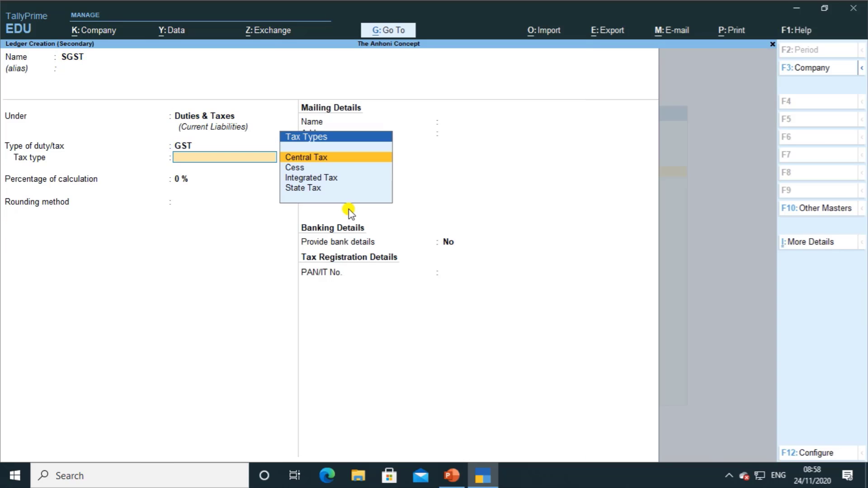
Set SGST's tax type to State Tax without rounding, save it as an additional entry removed if zero, and finish the Delhi Customer class.
{"action": "key", "text": "Down"}
{"action": "key", "text": "Down"}
{"action": "key", "text": "Down"}
{"action": "key", "text": "Return"}
{"action": "key", "text": "Return"}
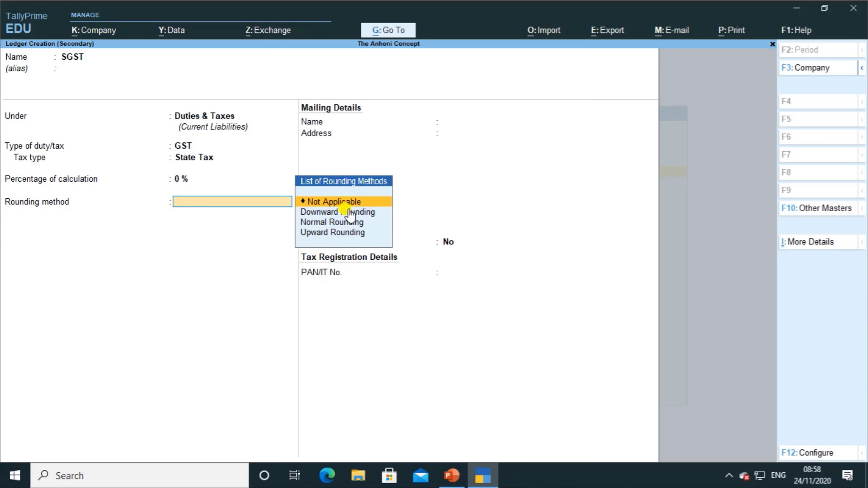
{"action": "key", "text": "Return"}
{"action": "key", "text": "Return"}
{"action": "key", "text": "Return"}
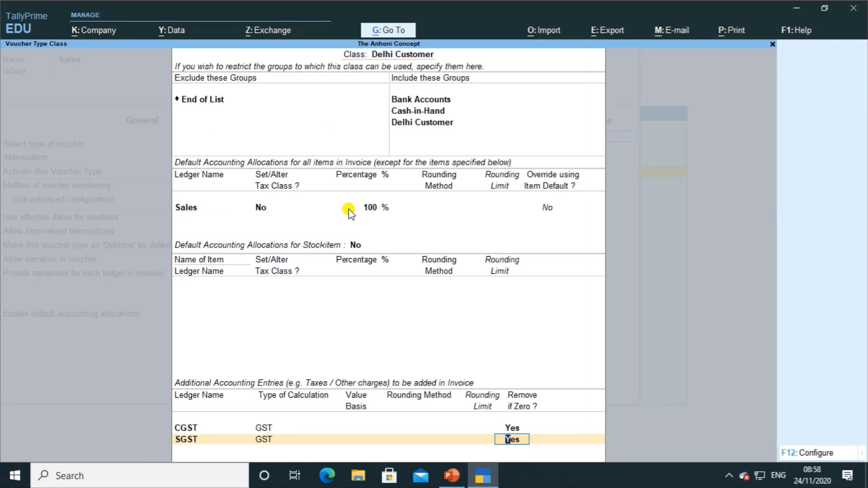
{"action": "key", "text": "Return"}
{"action": "key", "text": "Return"}
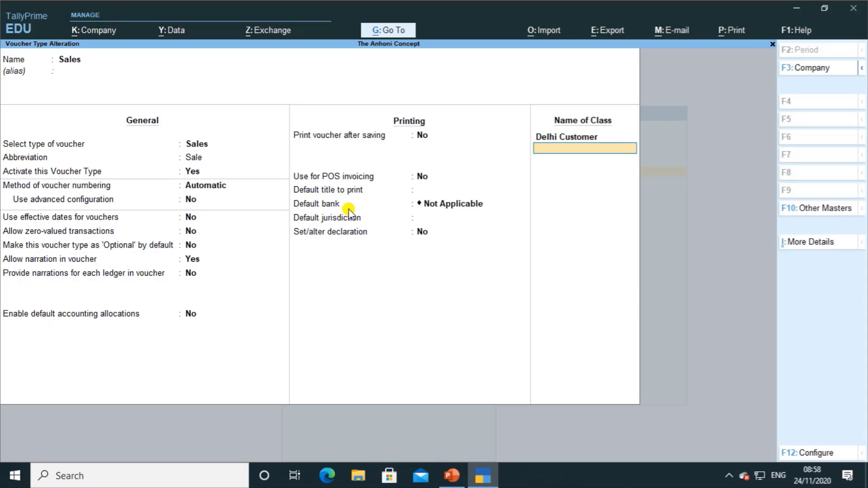
Add a Sales voucher class named Haryana Customer and exclude no groups from it.
{"action": "type", "text": "Haryana Customer"}
{"action": "key", "text": "Return"}
{"action": "key", "text": "Return"}
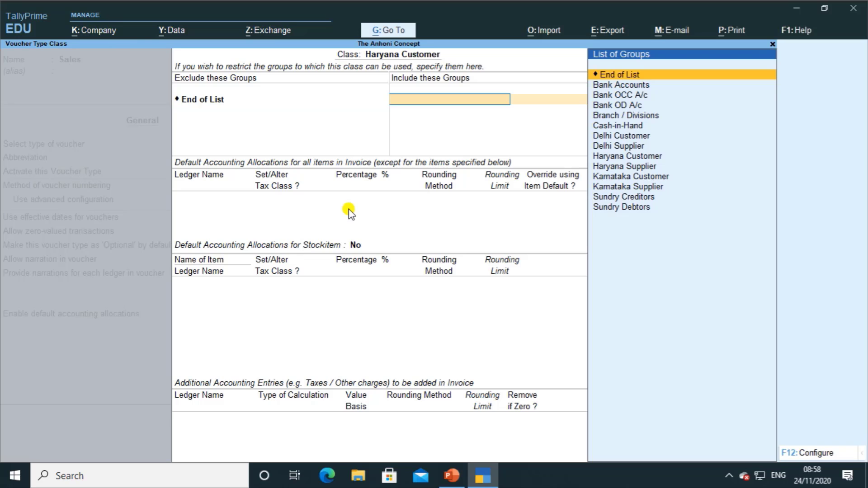
Include Bank Accounts, Cash-in-Hand and Haryana Customer in the Haryana Customer class.
{"action": "key", "text": "Down"}
{"action": "key", "text": "Return"}
{"action": "key", "text": "Down"}
{"action": "key", "text": "Down"}
{"action": "key", "text": "Down"}
{"action": "key", "text": "Down"}
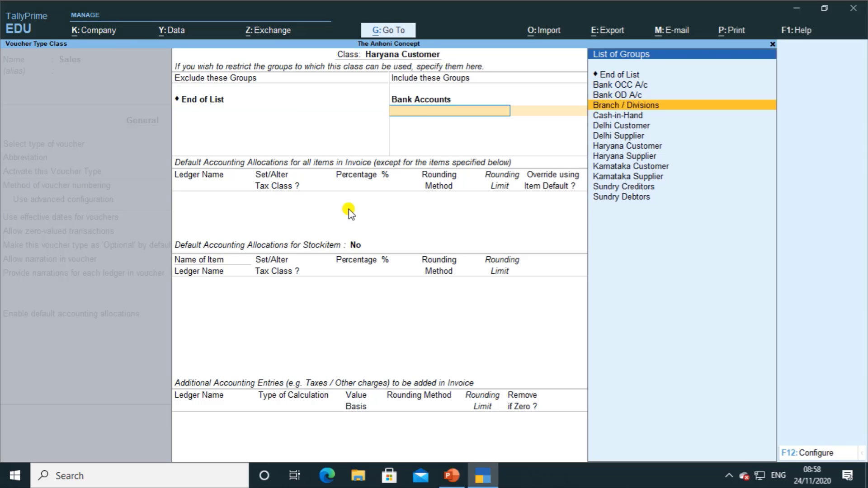
{"action": "key", "text": "Return"}
{"action": "key", "text": "Down"}
{"action": "key", "text": "Down"}
{"action": "key", "text": "Down"}
{"action": "key", "text": "Down"}
{"action": "key", "text": "Down"}
{"action": "key", "text": "Down"}
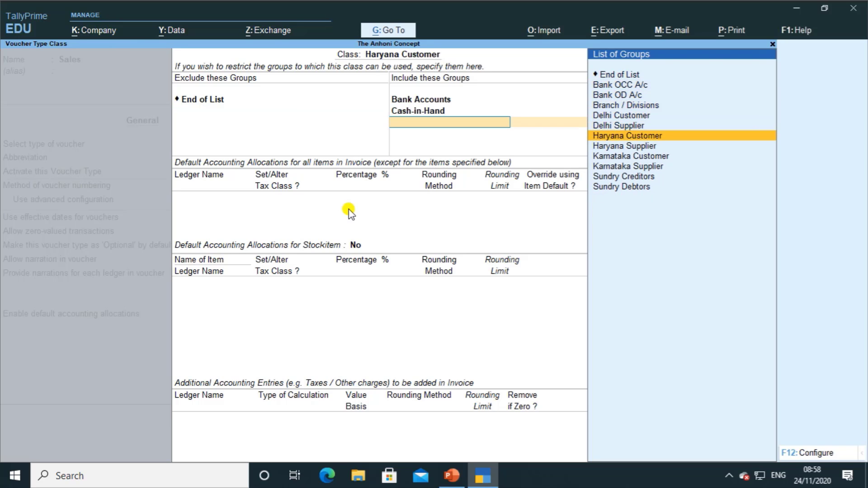
{"action": "key", "text": "Return"}
{"action": "key", "text": "Return"}
Allocate the Haryana Customer class's invoice items to the Sales ledger at 100% and keep stock item allocations set to No.
{"action": "key", "text": "Return"}
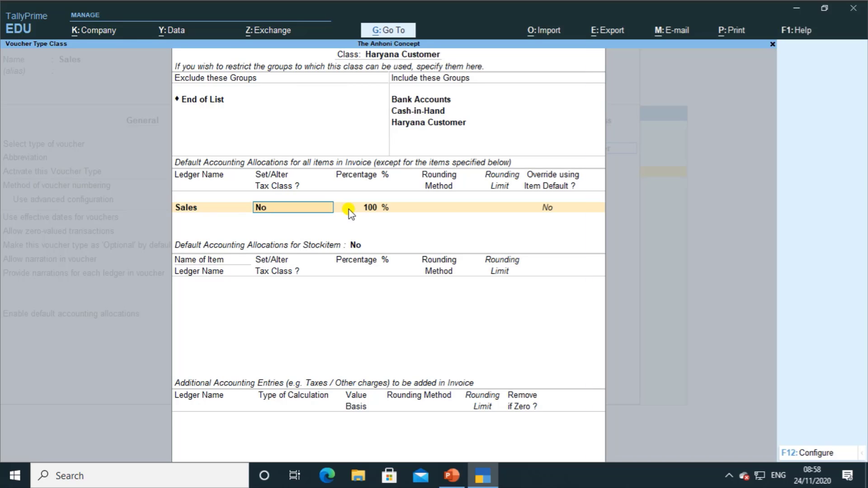
{"action": "key", "text": "Return"}
{"action": "key", "text": "Return"}
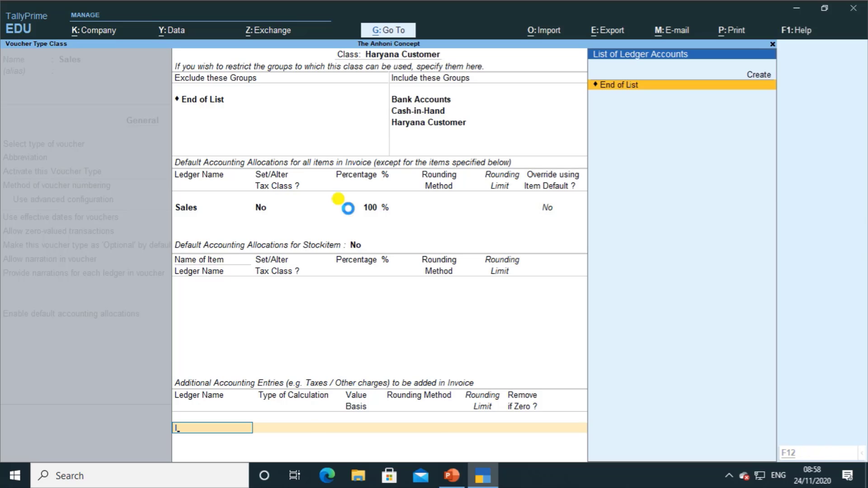
Create a ledger named IGST under Duties & Taxes with GST as the type of duty/tax.
{"action": "key", "text": "alt+c"}
{"action": "type", "text": "Igst"}
{"action": "key", "text": "BackSpace"}
{"action": "key", "text": "BackSpace"}
{"action": "key", "text": "BackSpace"}
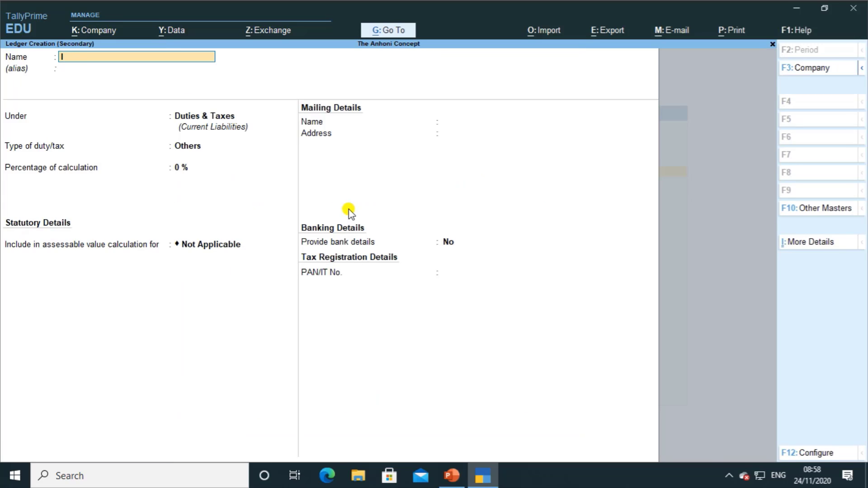
{"action": "type", "text": "GST"}
{"action": "key", "text": "Return"}
{"action": "key", "text": "Return"}
{"action": "type", "text": "DU"}
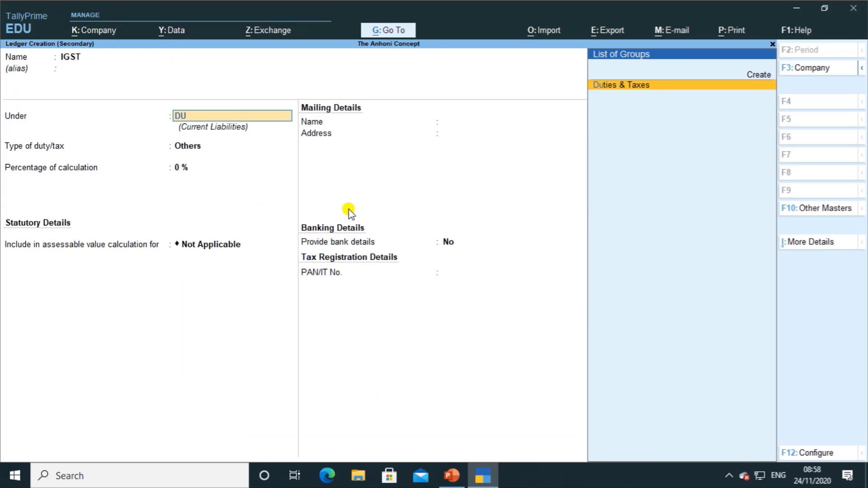
{"action": "key", "text": "Return"}
{"action": "key", "text": "Up"}
{"action": "key", "text": "Return"}
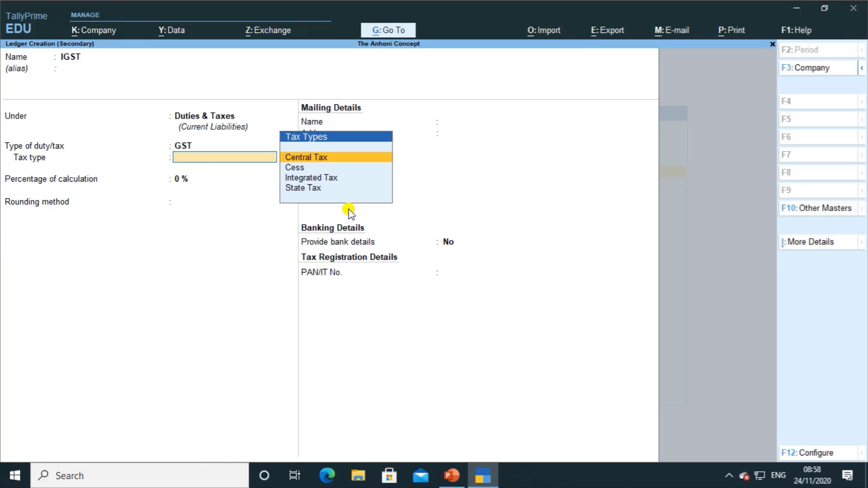
Set IGST's tax type to Integrated Tax without rounding, save it as an additional entry removed if zero, and finish the Haryana Customer class.
{"action": "key", "text": "Down"}
{"action": "key", "text": "Down"}
{"action": "key", "text": "Return"}
{"action": "key", "text": "Return"}
{"action": "key", "text": "Return"}
{"action": "key", "text": "Return"}
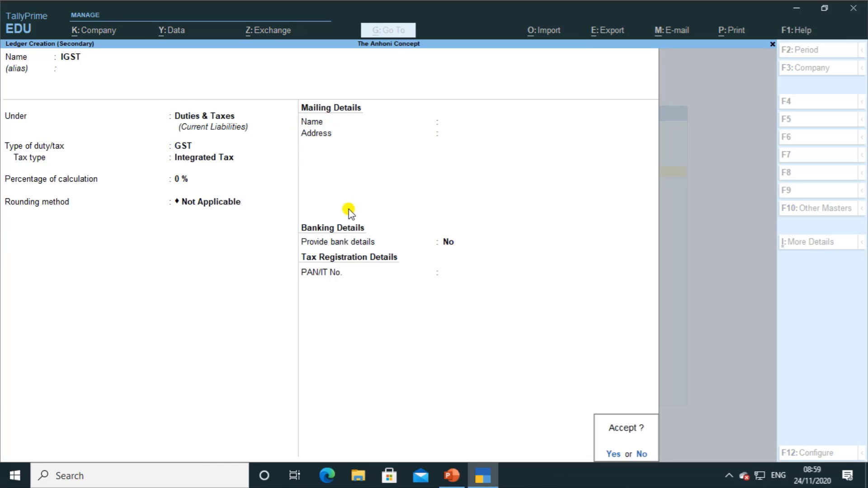
{"action": "key", "text": "Return"}
{"action": "key", "text": "Return"}
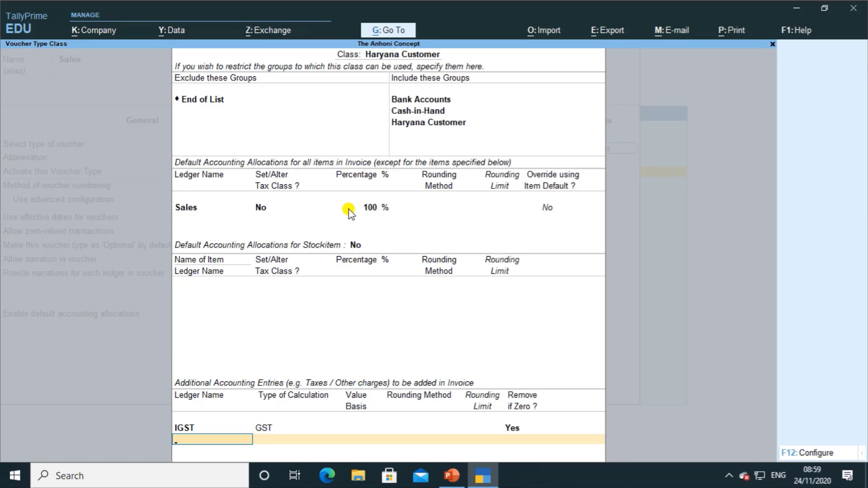
{"action": "key", "text": "Return"}
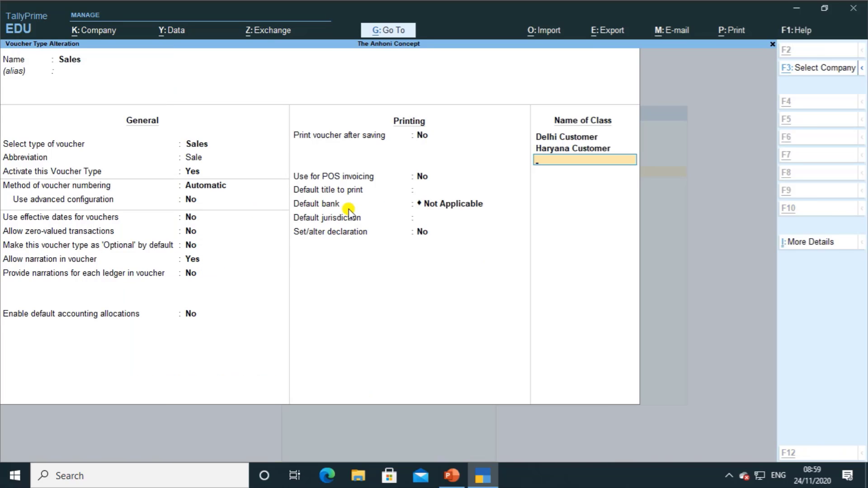
Add a third Sales voucher class named Karnataka Customer and open its class settings.
{"action": "type", "text": "KAR"}
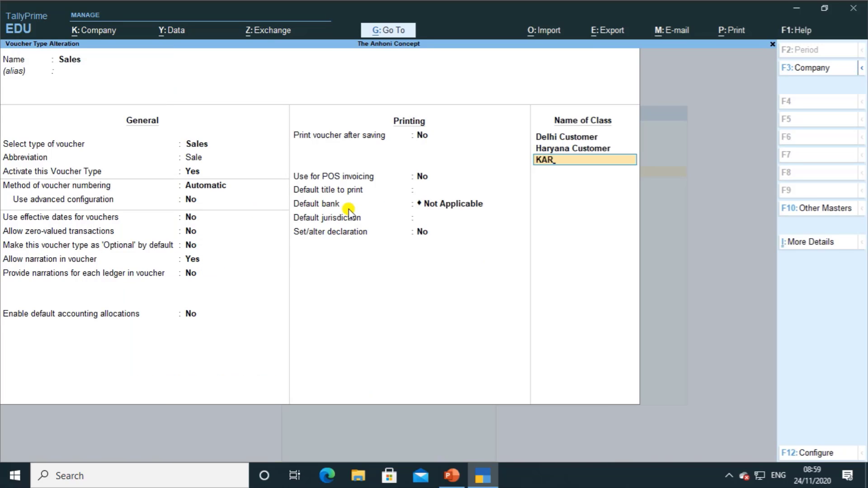
{"action": "key", "text": "BackSpace"}
{"action": "key", "text": "BackSpace"}
{"action": "type", "text": "arnataka"}
{"action": "key", "text": "Return"}
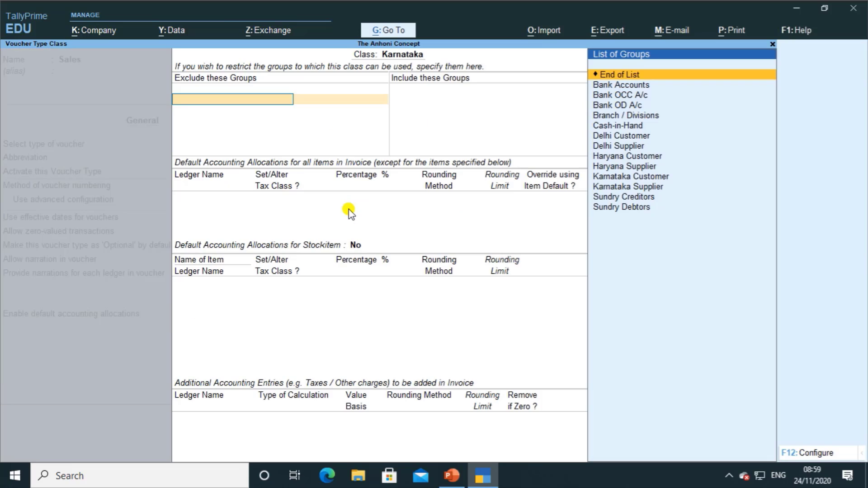
{"action": "key", "text": "ctrl+a"}
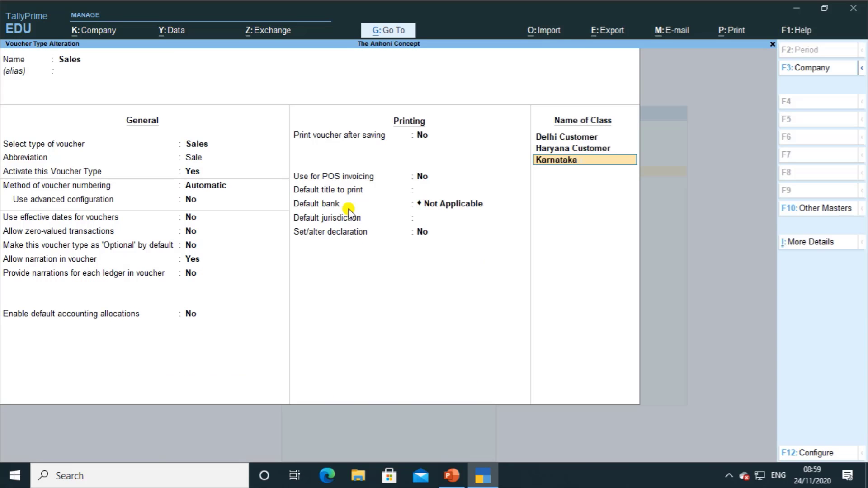
{"action": "type", "text": "Custome"}
{"action": "type", "text": "r"}
{"action": "key", "text": "Return"}
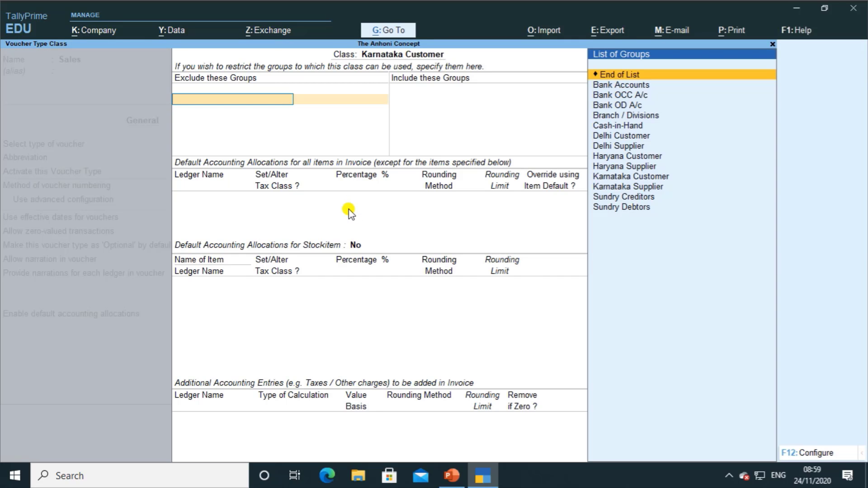
{"action": "key", "text": "Down"}
{"action": "key", "text": "Down"}
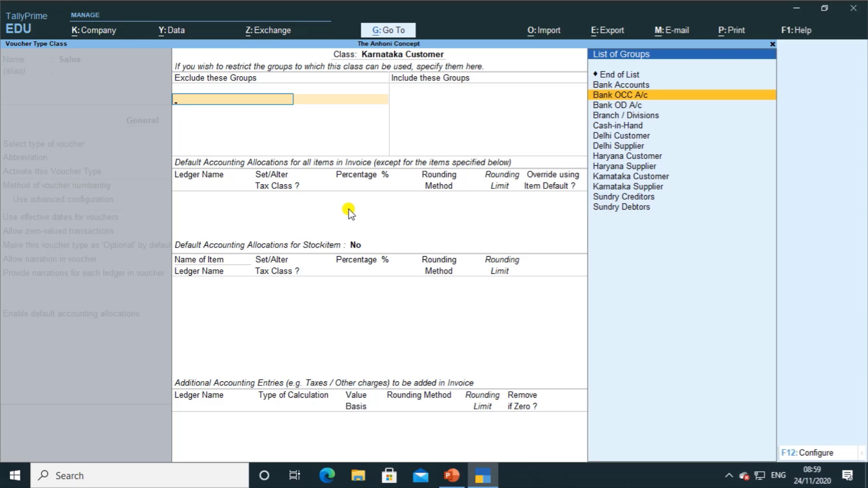
{"action": "key", "text": "Down"}
{"action": "key", "text": "Down"}
{"action": "key", "text": "Up"}
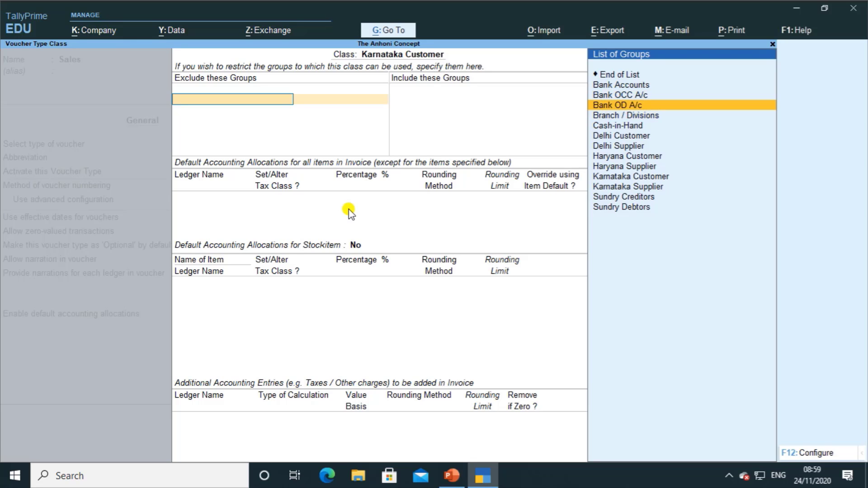
{"action": "key", "text": "Up"}
{"action": "key", "text": "Down"}
{"action": "key", "text": "Up"}
{"action": "key", "text": "Up"}
{"action": "key", "text": "Return"}
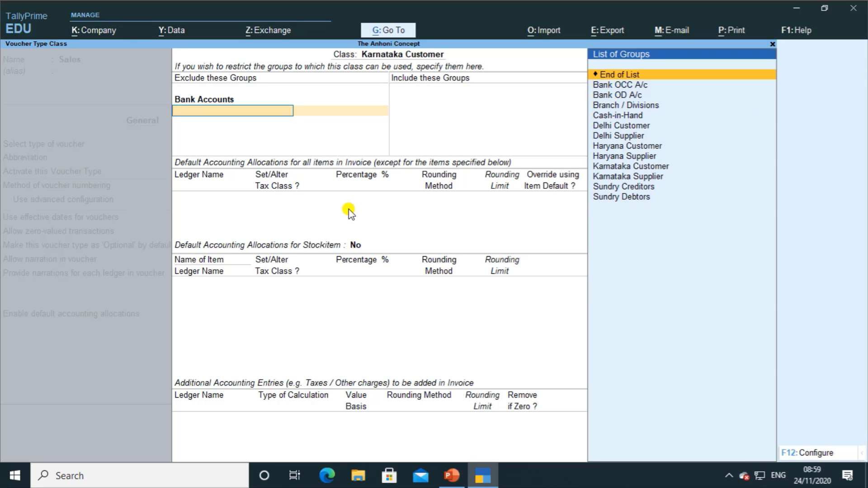
{"action": "key", "text": "BackSpace"}
{"action": "key", "text": "BackSpace"}
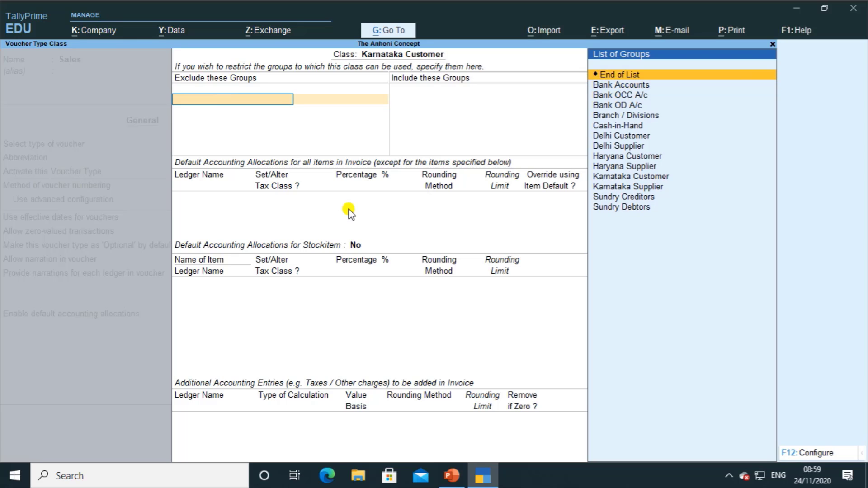
Exclude no groups from the Karnataka Customer class and include Bank Accounts and Cash-in-Hand.
{"action": "key", "text": "Return"}
{"action": "key", "text": "Down"}
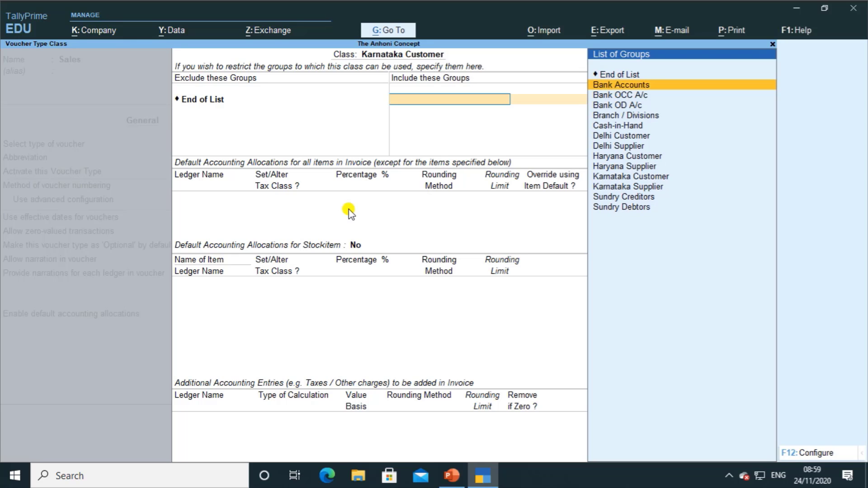
{"action": "key", "text": "Return"}
{"action": "key", "text": "Down"}
{"action": "key", "text": "Down"}
{"action": "key", "text": "Down"}
{"action": "key", "text": "Down"}
{"action": "key", "text": "Down"}
{"action": "key", "text": "Up"}
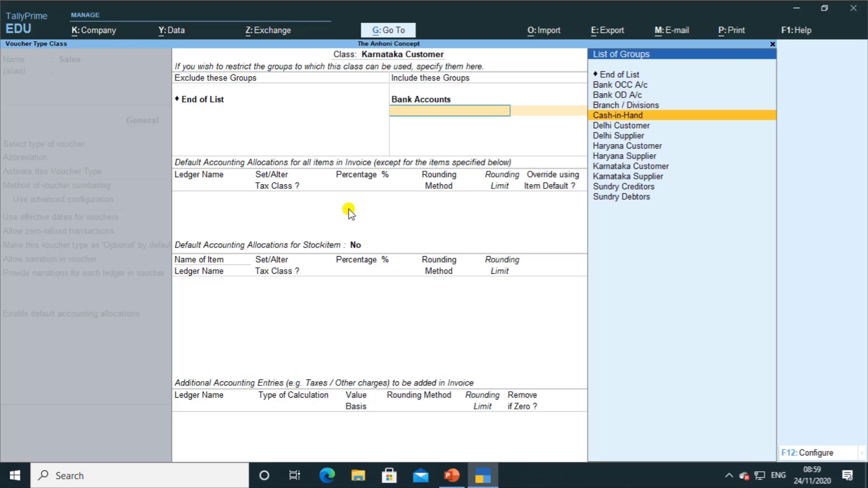
{"action": "key", "text": "Return"}
Add Karnataka Customer to the class's included groups and end the list.
{"action": "key", "text": "Down"}
{"action": "key", "text": "Down"}
{"action": "key", "text": "Down"}
{"action": "key", "text": "Down"}
{"action": "key", "text": "Down"}
{"action": "key", "text": "Down"}
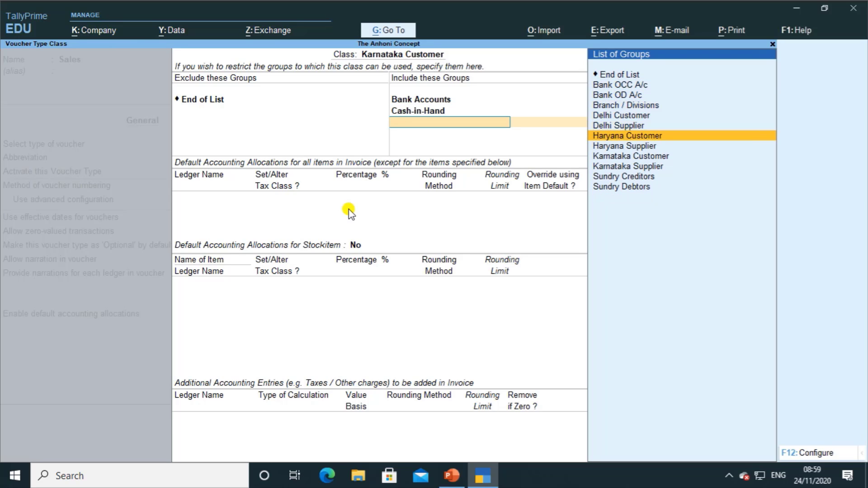
{"action": "key", "text": "Down"}
{"action": "key", "text": "Down"}
{"action": "key", "text": "Down"}
{"action": "key", "text": "Up"}
{"action": "key", "text": "Return"}
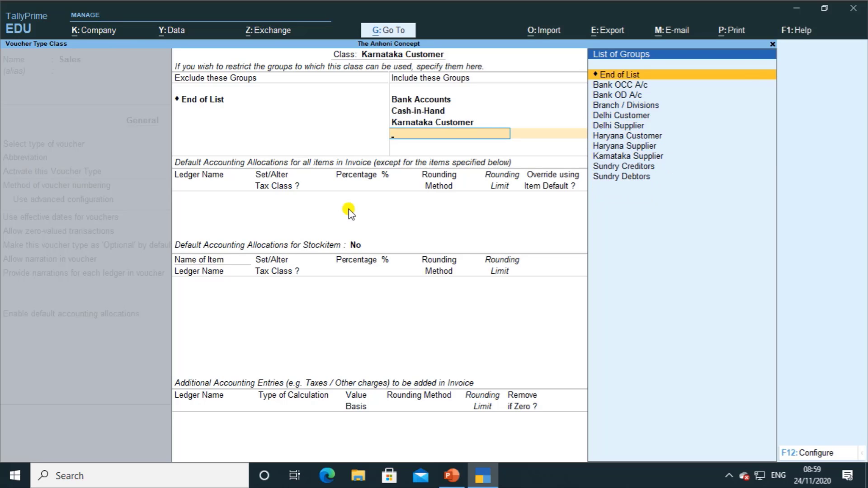
{"action": "key", "text": "Return"}
Allocate the Karnataka Customer class's invoice items to the Sales ledger at 100% and keep stock item allocations set to No.
{"action": "key", "text": "Return"}
{"action": "key", "text": "Return"}
{"action": "key", "text": "Return"}
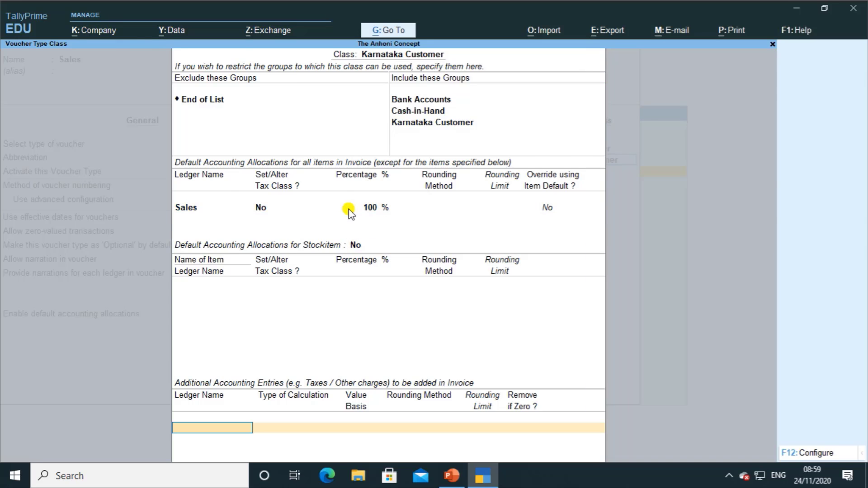
{"action": "key", "text": "Return"}
{"action": "key", "text": "Up"}
{"action": "key", "text": "Return"}
{"action": "key", "text": "Return"}
{"action": "key", "text": "Down"}
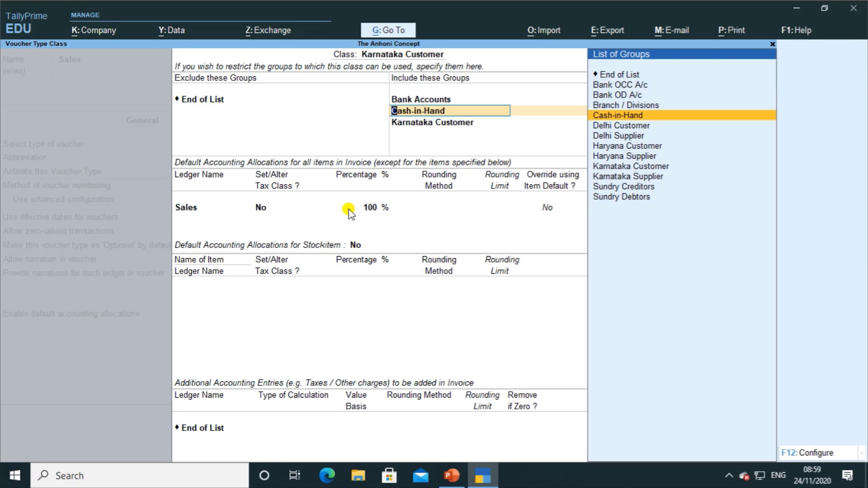
{"action": "key", "text": "Return"}
{"action": "key", "text": "Return"}
{"action": "key", "text": "Return"}
{"action": "key", "text": "Return"}
{"action": "key", "text": "Return"}
{"action": "key", "text": "Return"}
{"action": "key", "text": "Return"}
{"action": "key", "text": "Return"}
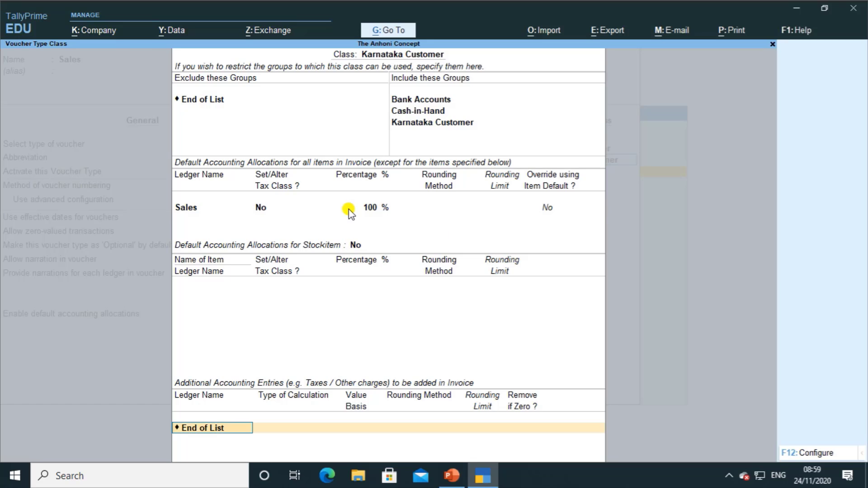
Add IGST as the Karnataka Customer class's additional accounting entry and save the Sales voucher type.
{"action": "type", "text": "i"}
{"action": "key", "text": "Return"}
{"action": "key", "text": "Return"}
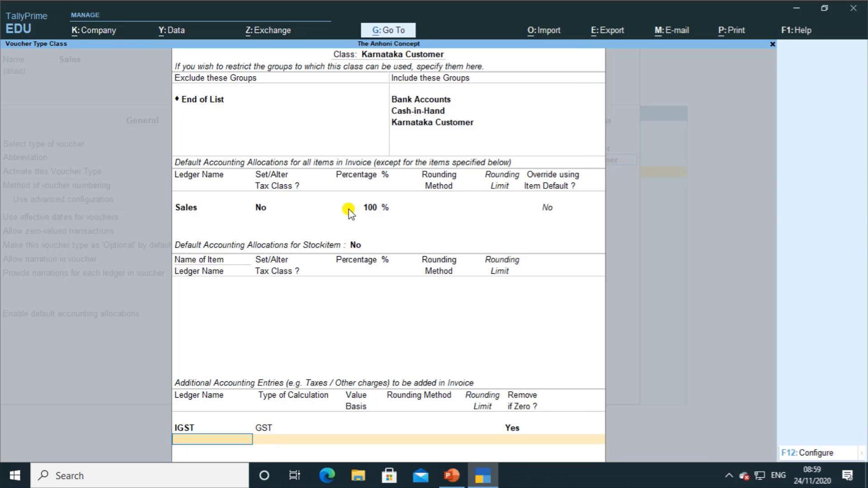
{"action": "key", "text": "Return"}
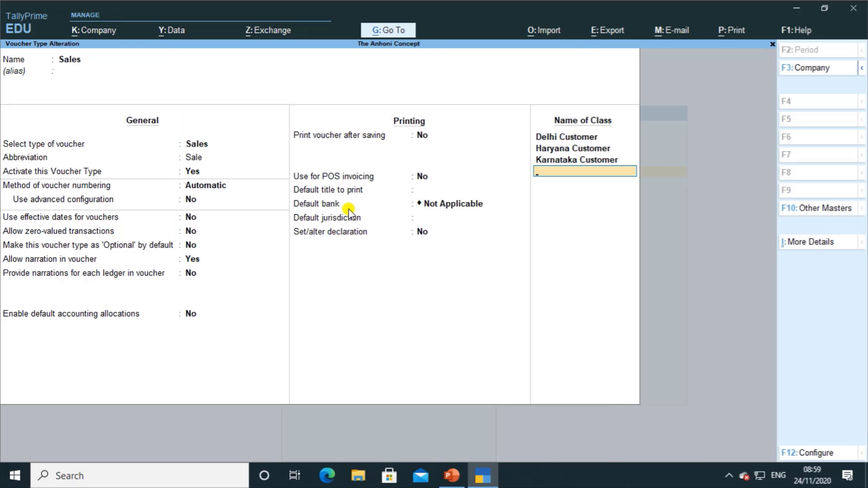
{"action": "key", "text": "ctrl"}
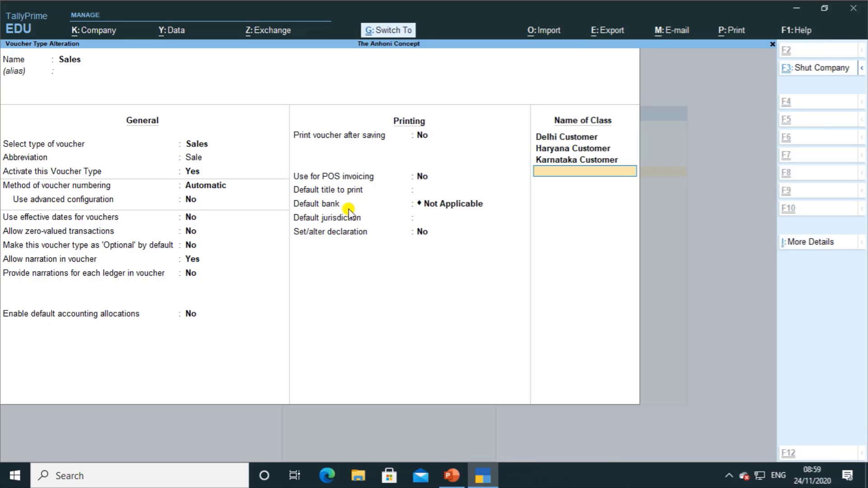
{"action": "key", "text": "ctrl+a"}
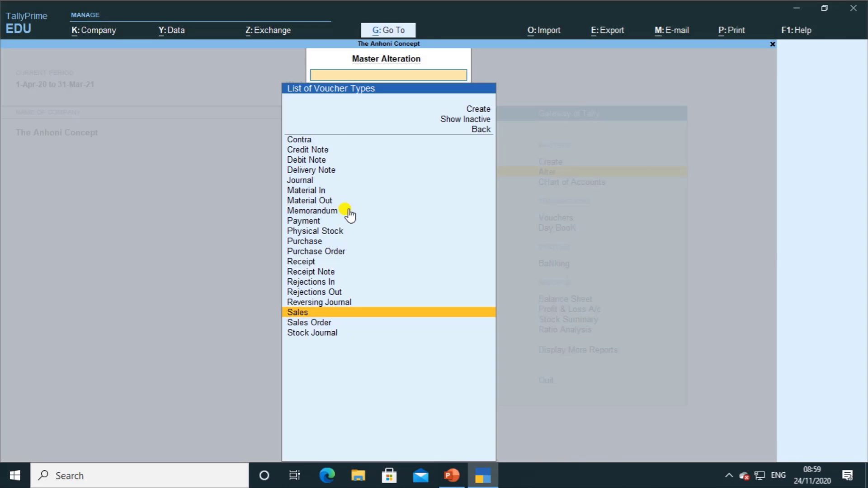
Leave master alteration and start a Sales voucher using the Delhi Customer class.
{"action": "key", "text": "Escape"}
{"action": "key", "text": "Escape"}
{"action": "key", "text": "Down"}
{"action": "key", "text": "Down"}
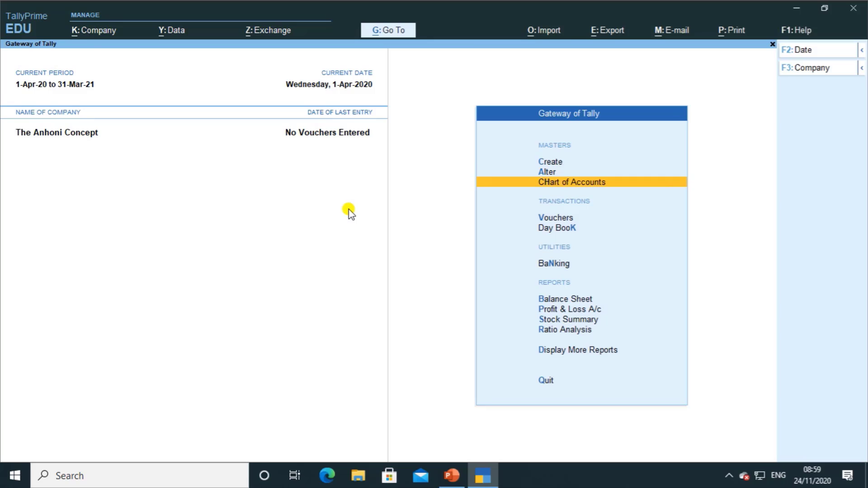
{"action": "key", "text": "Return"}
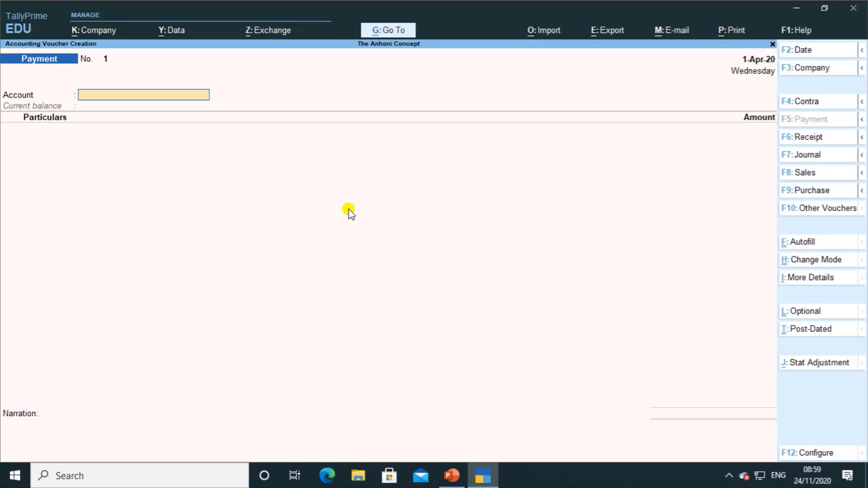
{"action": "key", "text": "F8"}
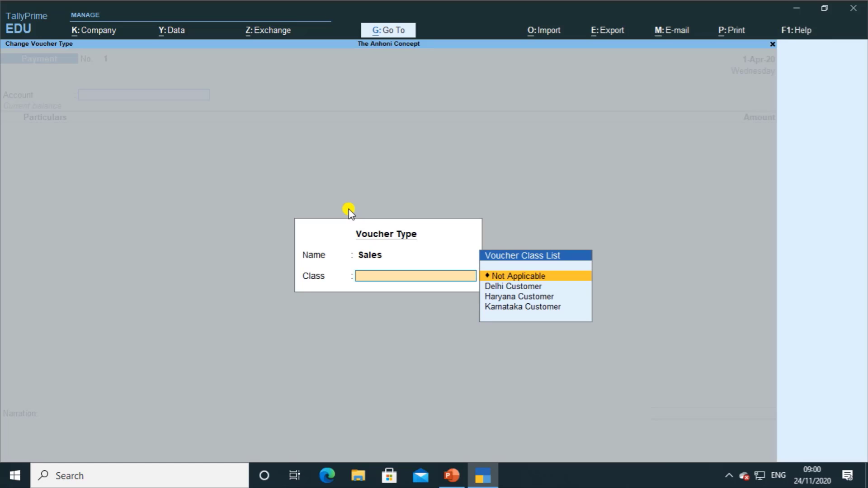
{"action": "key", "text": "Down"}
{"action": "key", "text": "Return"}
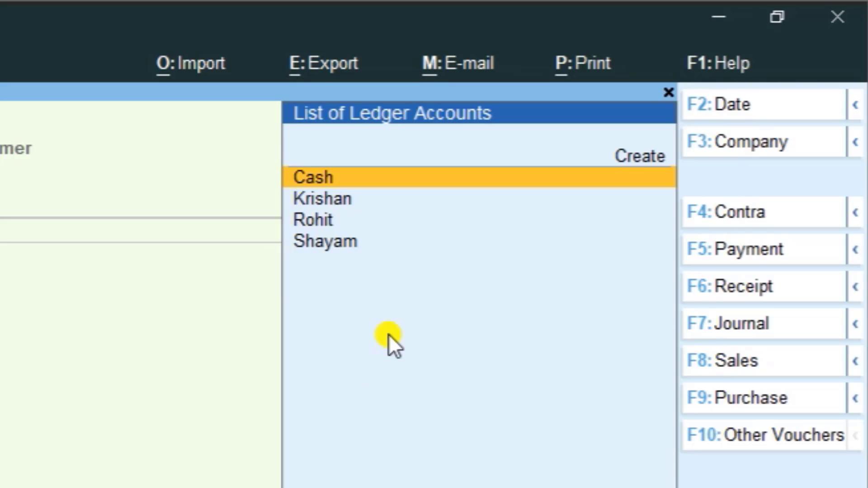
Choose the first customer ledger listed below Cash as the party account of the Delhi Customer voucher.
{"action": "key", "text": "Down"}
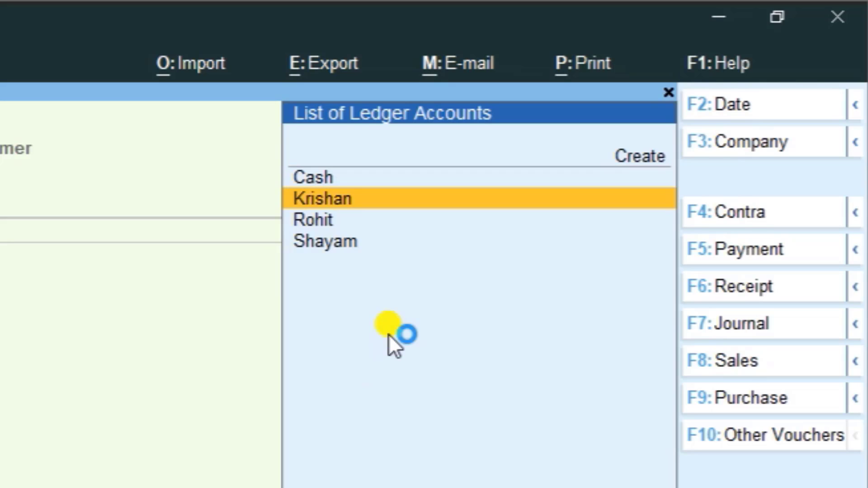
{"action": "key", "text": "Down"}
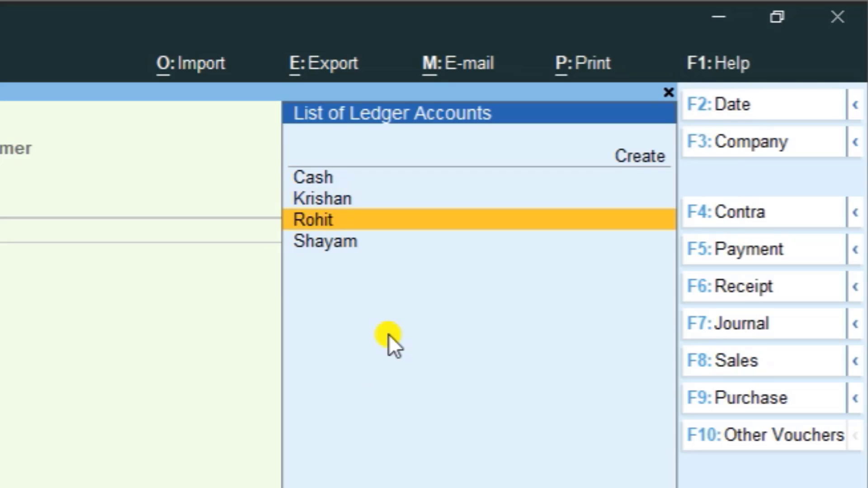
{"action": "key", "text": "Down"}
{"action": "key", "text": "Up"}
{"action": "key", "text": "Up"}
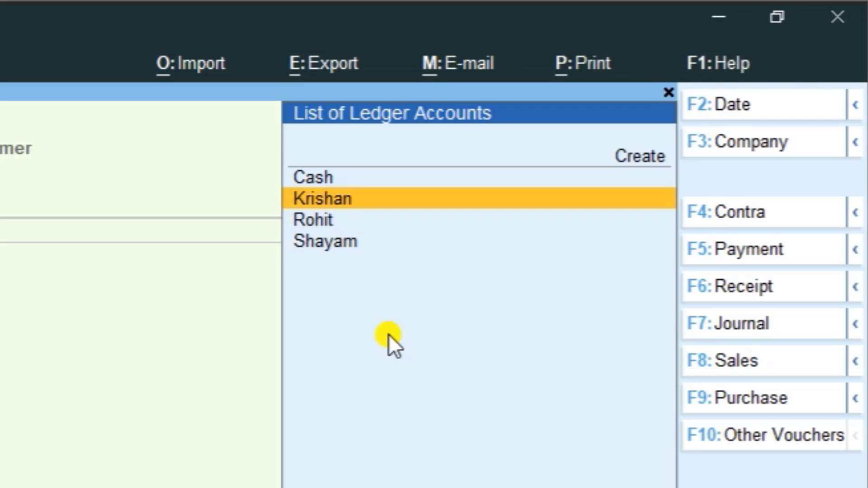
{"action": "key", "text": "Return"}
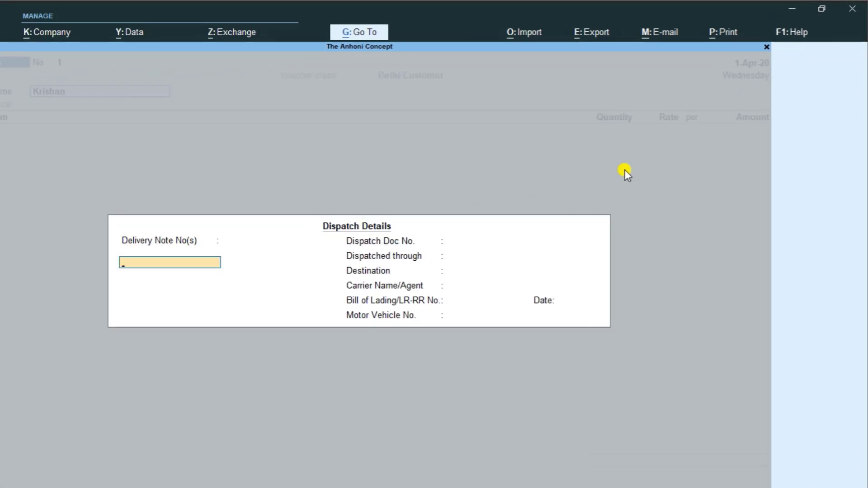
Leave the dispatch details blank and accept the buyer's default party details with Delhi as place of supply.
{"action": "key", "text": "ctrl+a"}
{"action": "key", "text": "Return"}
{"action": "key", "text": "Return"}
{"action": "key", "text": "Return"}
{"action": "key", "text": "Return"}
{"action": "key", "text": "Return"}
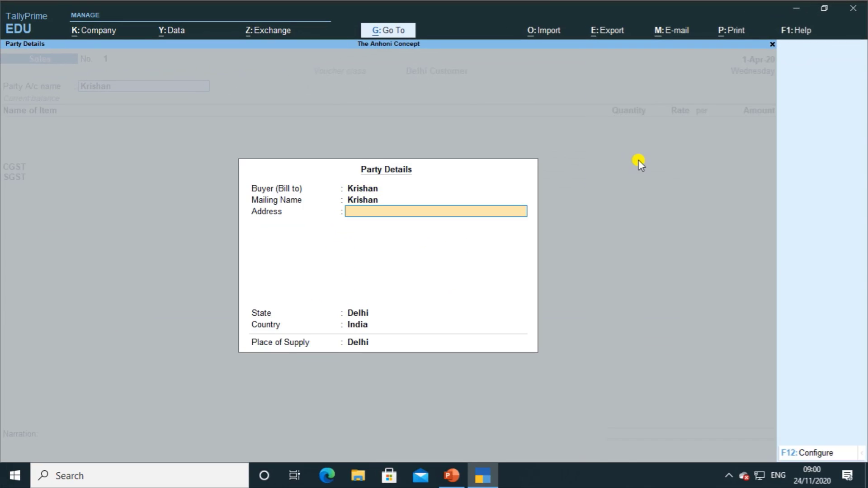
{"action": "key", "text": "Return"}
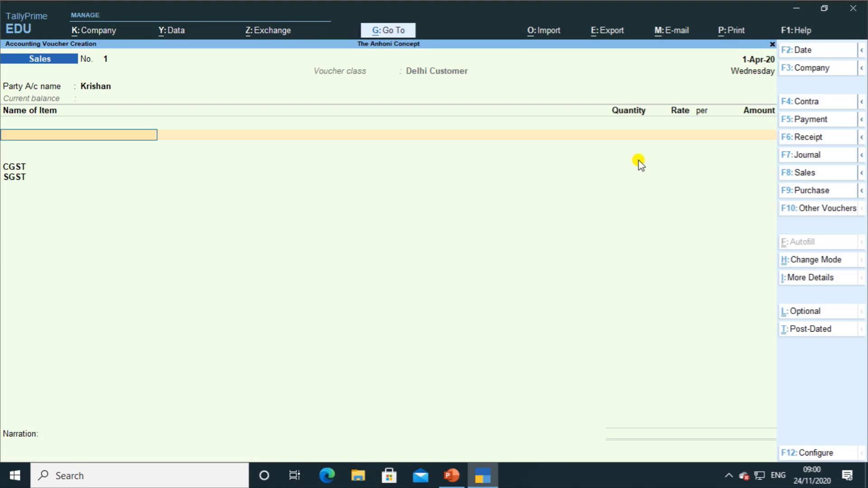
Start creating a stock item named Shirt from the voucher's item line and keep it under Primary.
{"action": "key", "text": "alt+c"}
{"action": "type", "text": "Shirt"}
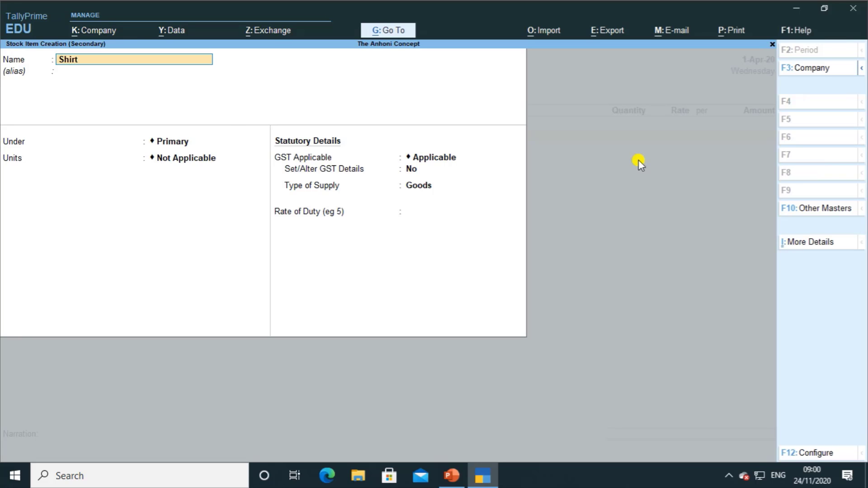
{"action": "key", "text": "Return"}
{"action": "key", "text": "Return"}
Create the simple unit pcs for Shirt with UQC PCS-PIECES and 0 decimal places, leaving the formal name blank.
{"action": "key", "text": "alt+c"}
{"action": "type", "text": "pcs"}
{"action": "key", "text": "Return"}
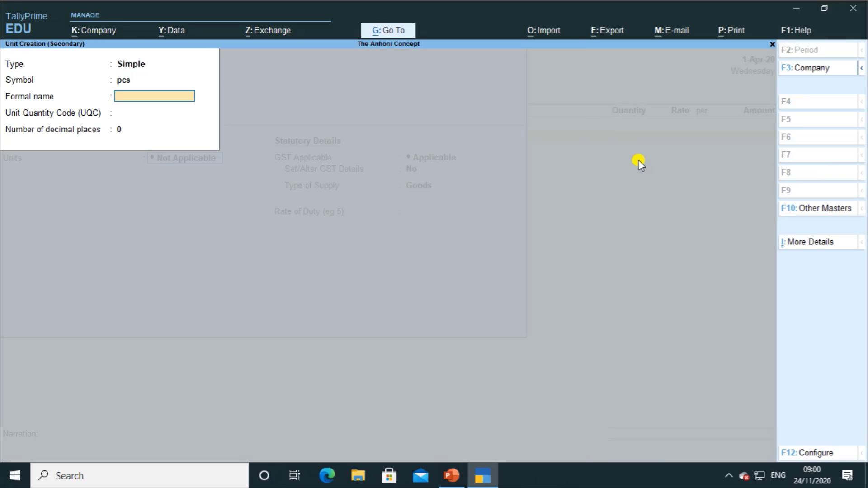
{"action": "key", "text": "Return"}
{"action": "type", "text": "oc"}
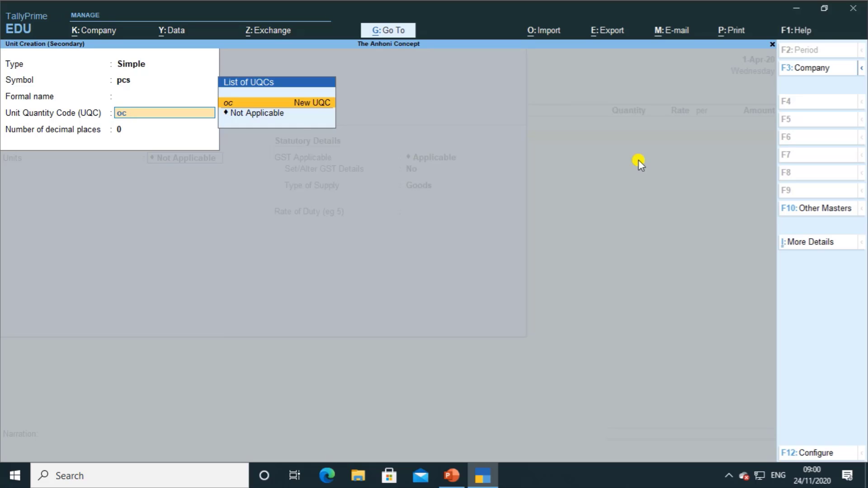
{"action": "key", "text": "BackSpace"}
{"action": "key", "text": "BackSpace"}
{"action": "type", "text": "pcs"}
{"action": "key", "text": "Return"}
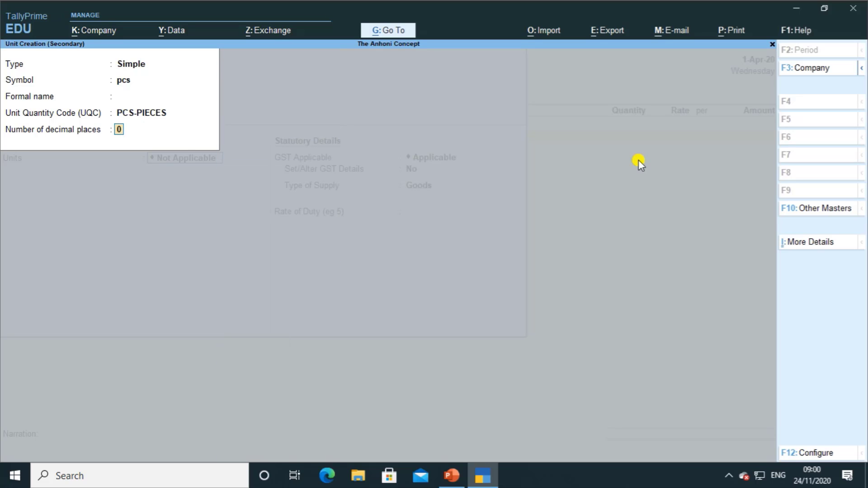
{"action": "key", "text": "Return"}
{"action": "key", "text": "Return"}
Enable GST details for Shirt with HSN/SAC 12122122, calculation type On Value and taxability Taxable.
{"action": "key", "text": "Return"}
{"action": "type", "text": "y"}
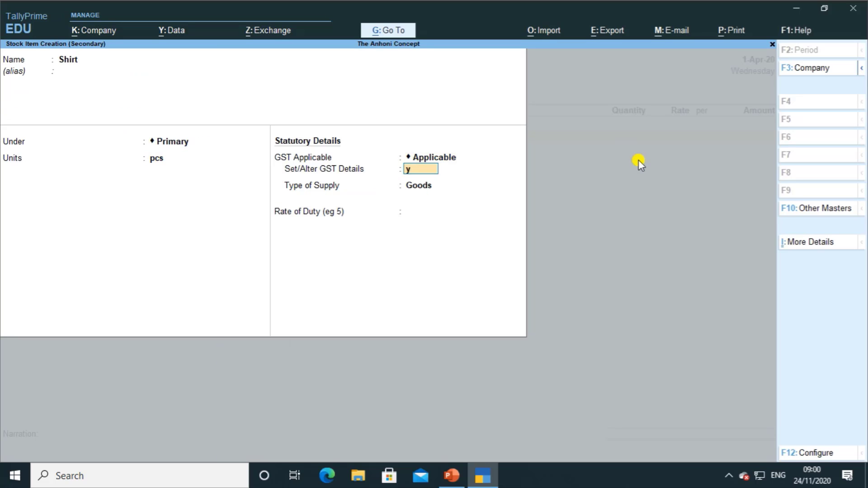
{"action": "key", "text": "Return"}
{"action": "key", "text": "Return"}
{"action": "type", "text": "12"}
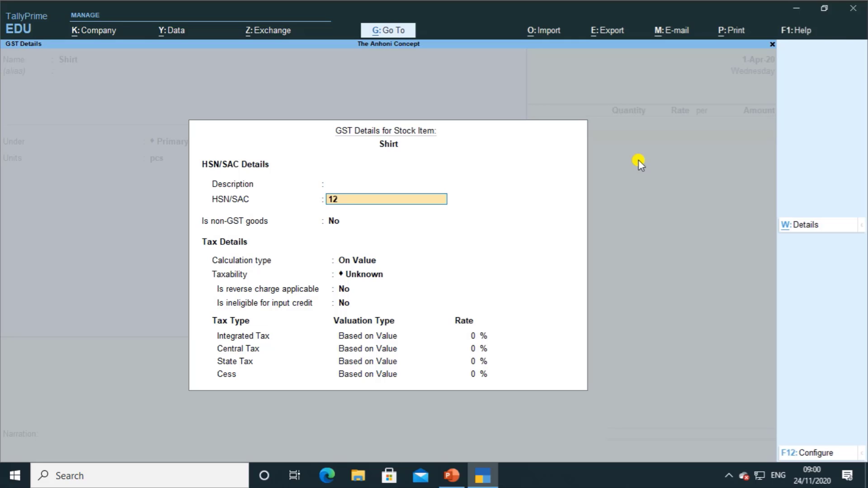
{"action": "type", "text": "122122"}
{"action": "key", "text": "Return"}
{"action": "key", "text": "Return"}
{"action": "key", "text": "Return"}
{"action": "type", "text": "t"}
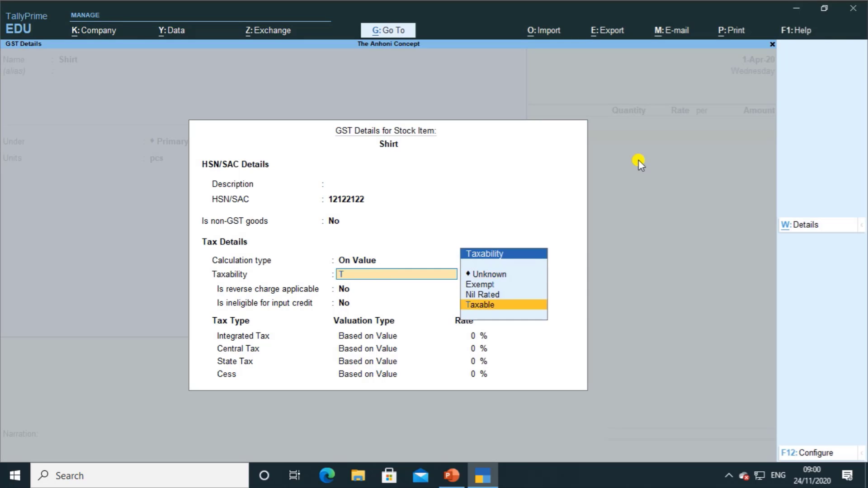
{"action": "key", "text": "Return"}
Set Shirt's integrated tax rate to 18%, keep the supply type as Goods and save the stock item.
{"action": "key", "text": "Return"}
{"action": "key", "text": "Return"}
{"action": "type", "text": "18"}
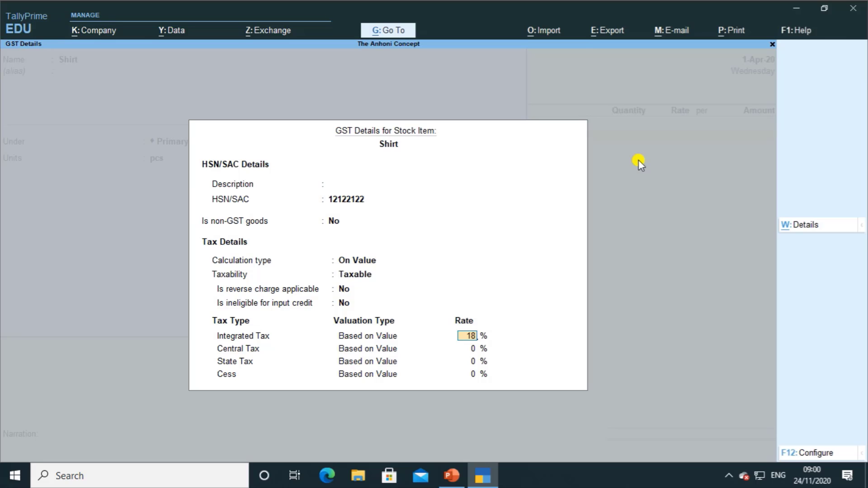
{"action": "key", "text": "Return"}
{"action": "key", "text": "Return"}
{"action": "key", "text": "Return"}
{"action": "key", "text": "Return"}
{"action": "key", "text": "Return"}
{"action": "key", "text": "Return"}
{"action": "key", "text": "Return"}
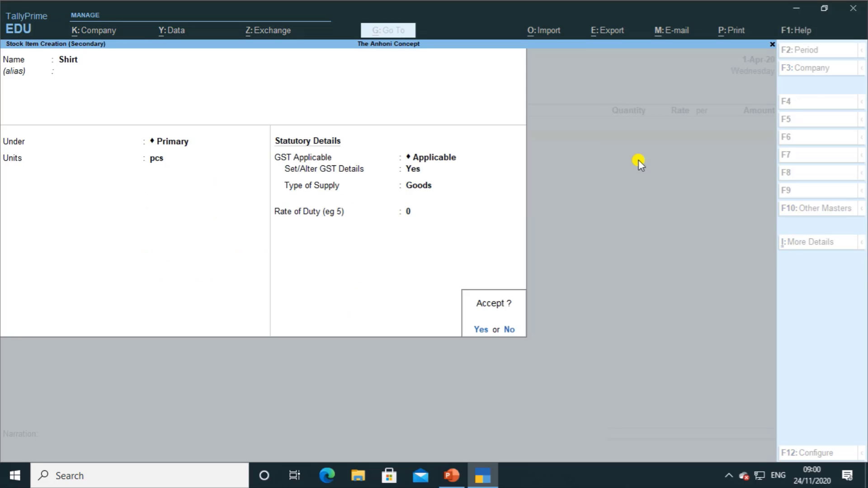
Enter a quantity of 18 pcs of Shirt at a rate of 1,500 per pcs.
{"action": "type", "text": "18"}
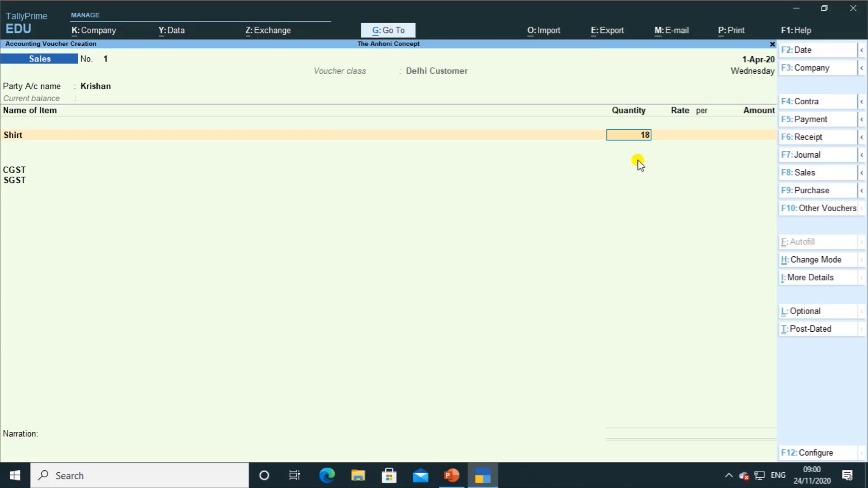
{"action": "key", "text": "Return"}
{"action": "key", "text": "Return"}
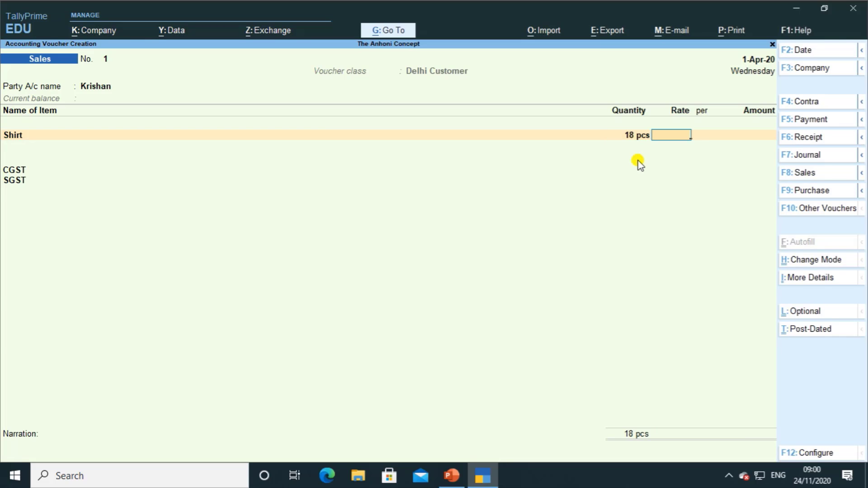
{"action": "type", "text": "1500"}
{"action": "key", "text": "Return"}
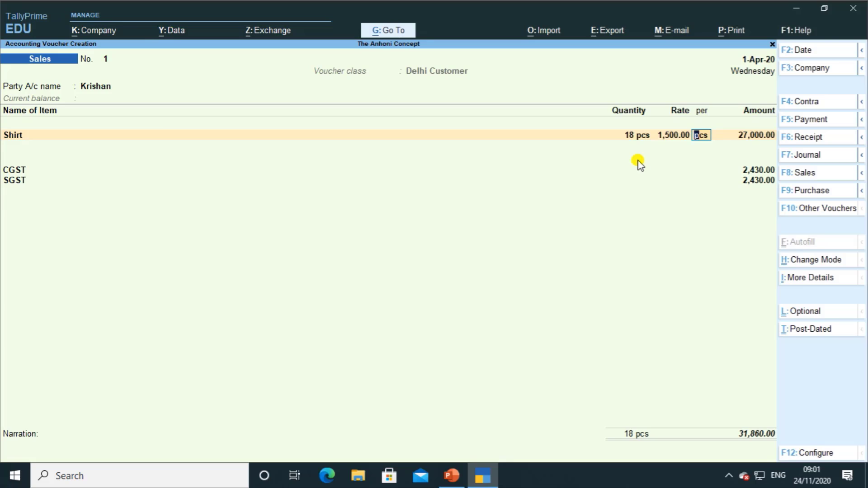
{"action": "key", "text": "Return"}
End the item list, leave the narration blank and save the Delhi Customer Sales voucher.
{"action": "key", "text": "Return"}
{"action": "key", "text": "Return"}
{"action": "key", "text": "Return"}
{"action": "key", "text": "Return"}
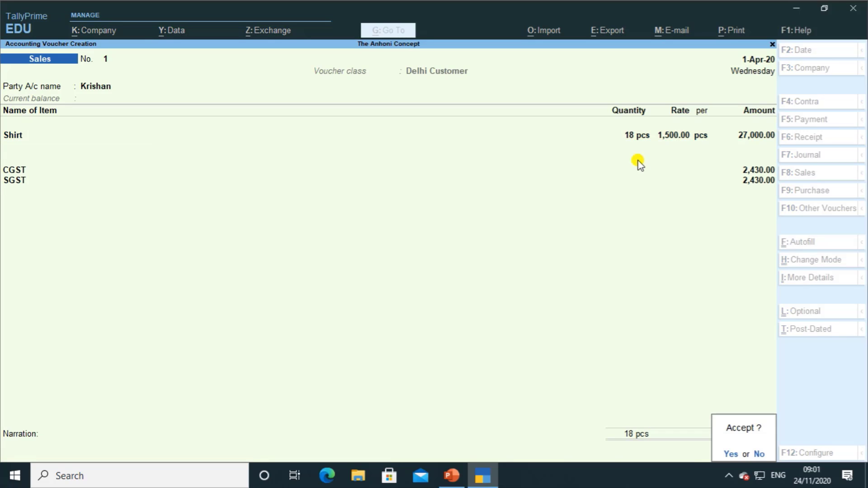
{"action": "key", "text": "Return"}
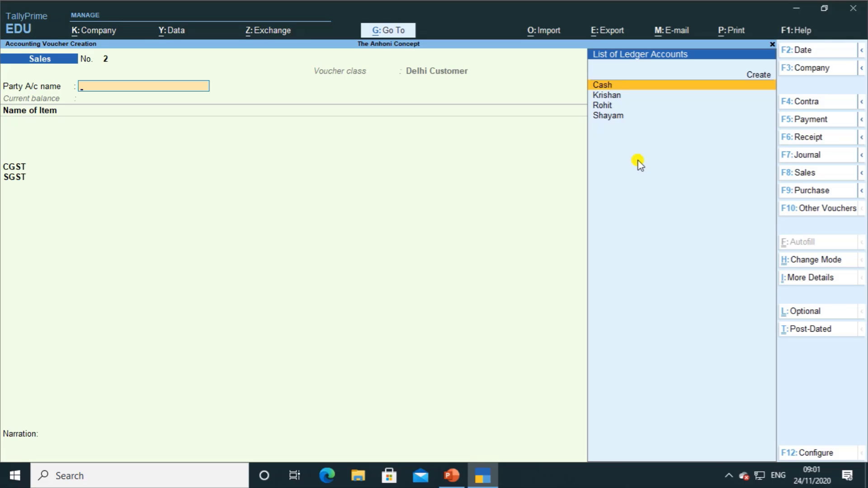
Switch the second Sales voucher to the Karnataka Customer class.
{"action": "key", "text": "F8"}
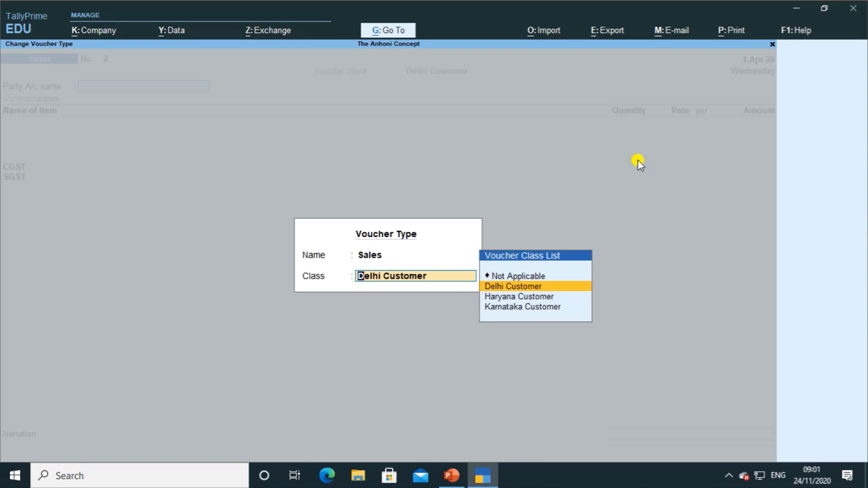
{"action": "key", "text": "Down"}
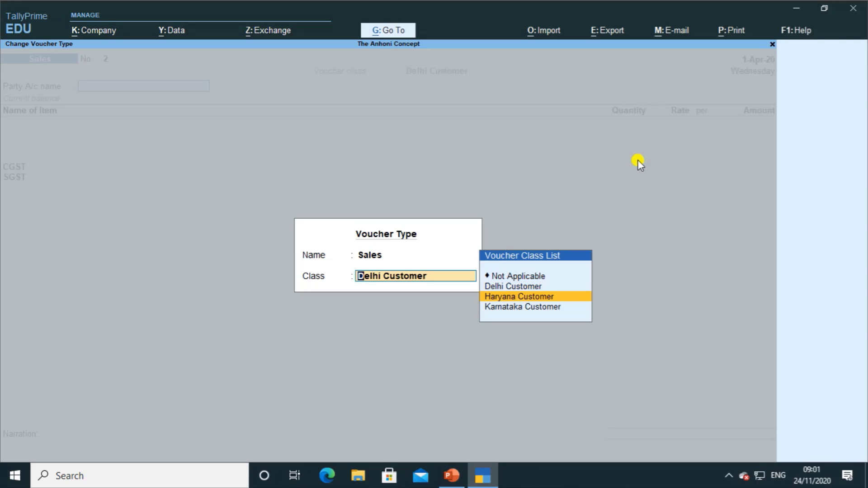
{"action": "key", "text": "Down"}
{"action": "key", "text": "Return"}
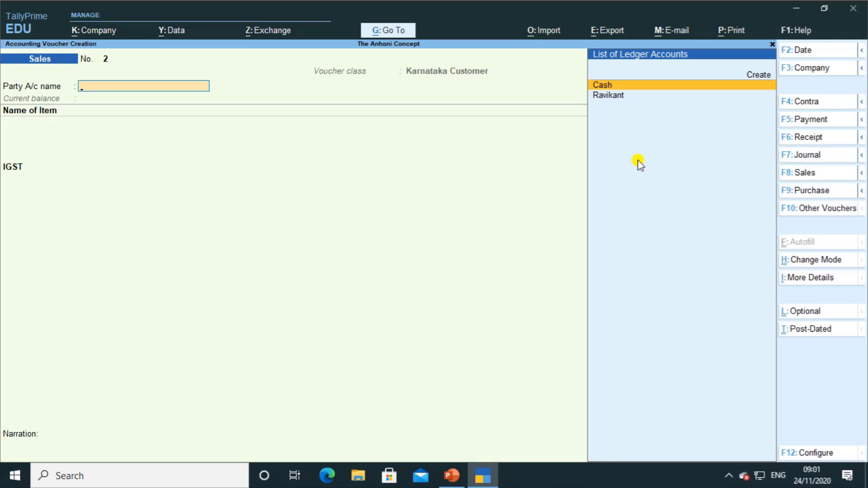
Select the Karnataka customer's ledger as the party and accept the dispatch and party details without changes.
{"action": "key", "text": "Down"}
{"action": "key", "text": "Return"}
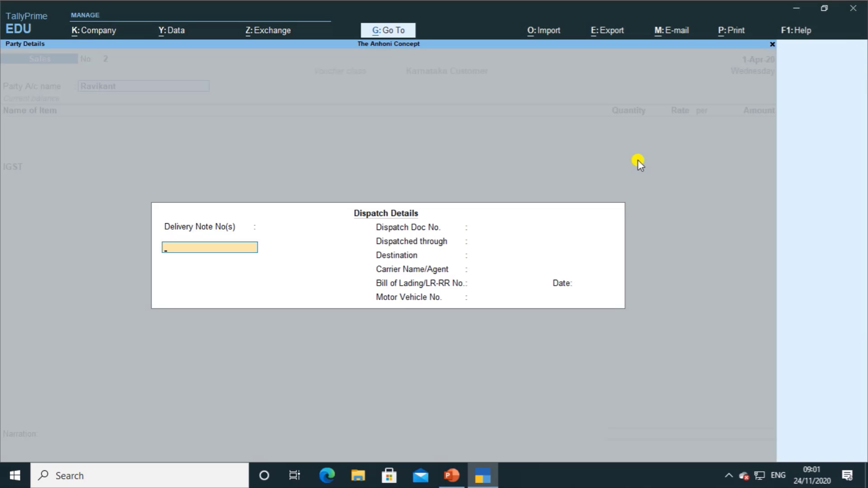
{"action": "key", "text": "ctrl+a"}
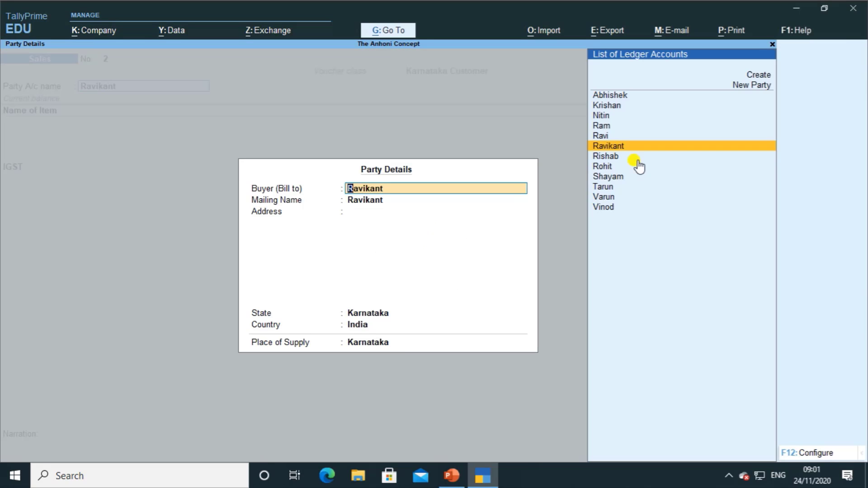
{"action": "key", "text": "ctrl+a"}
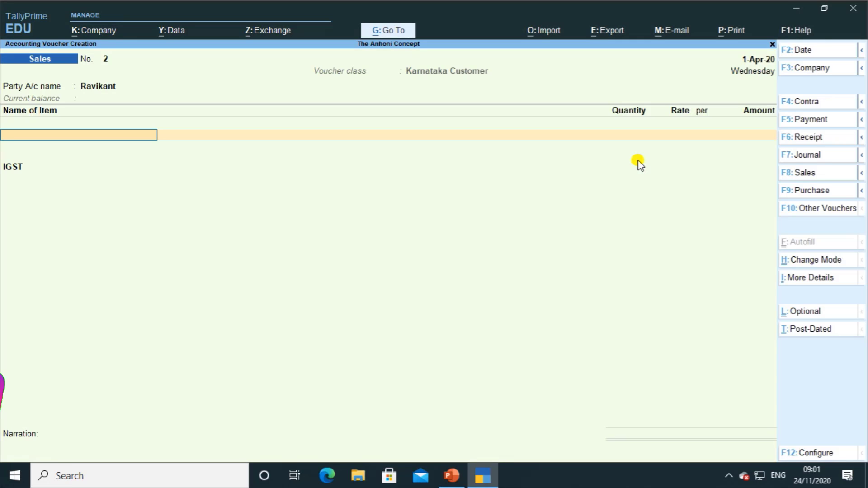
Add the Shirt item with a quantity of 17 pcs, keeping the rate of 1,500 per pcs.
{"action": "type", "text": "S"}
{"action": "key", "text": "Return"}
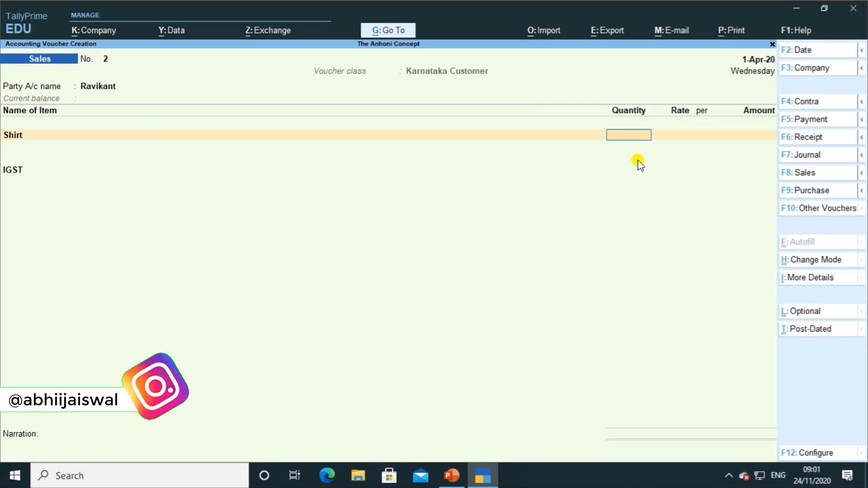
{"action": "type", "text": "17"}
{"action": "key", "text": "Return"}
{"action": "key", "text": "Return"}
{"action": "key", "text": "Return"}
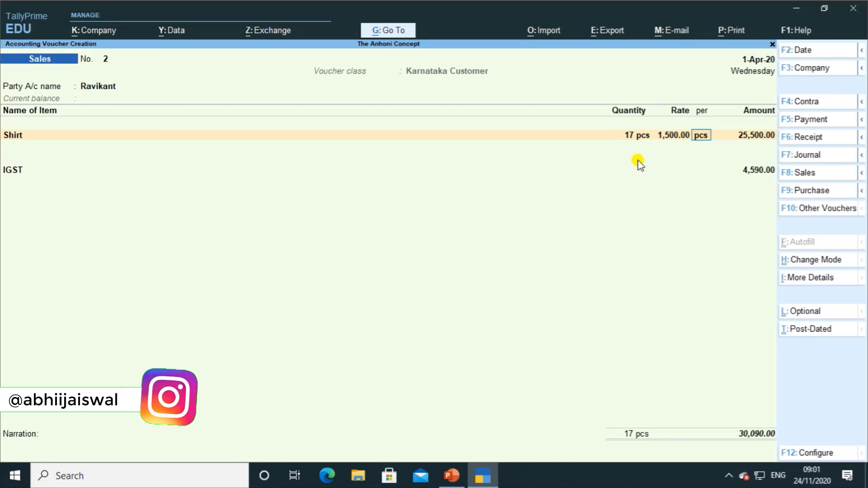
End the item list, leave the narration blank and save the Karnataka Customer Sales voucher.
{"action": "key", "text": "Return"}
{"action": "key", "text": "Return"}
{"action": "key", "text": "Return"}
{"action": "key", "text": "Return"}
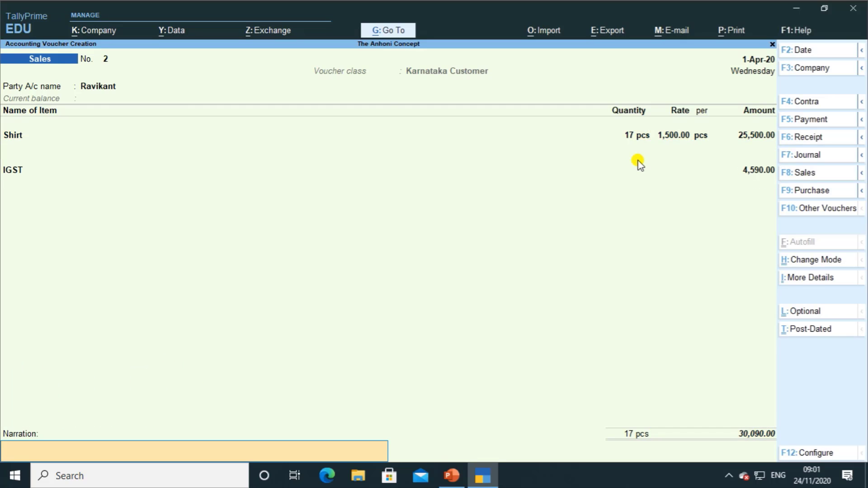
{"action": "key", "text": "Return"}
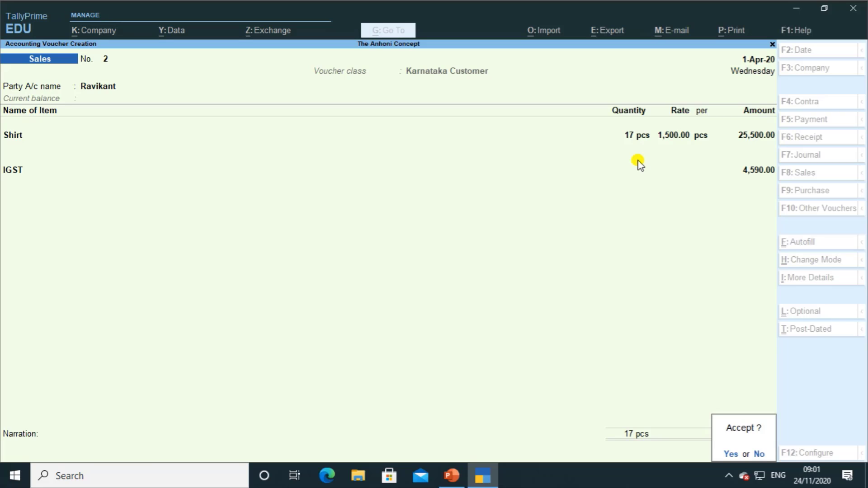
{"action": "key", "text": "Return"}
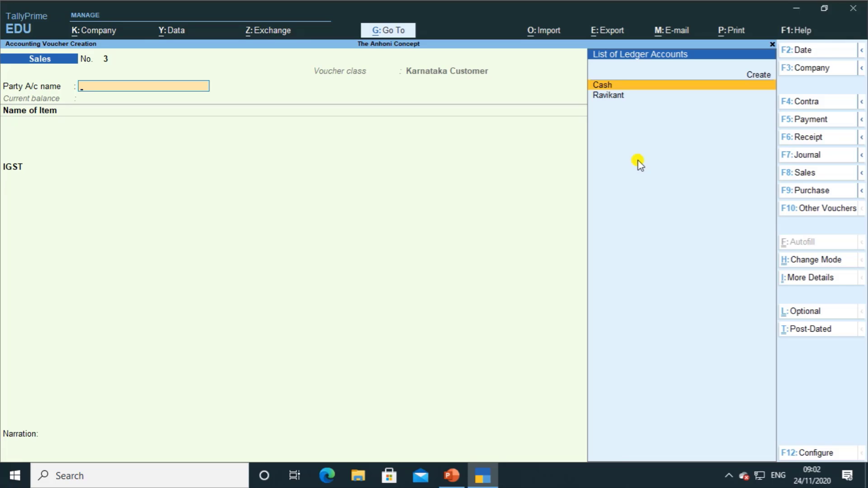
Switch the third Sales voucher to the Haryana Customer class.
{"action": "key", "text": "F8"}
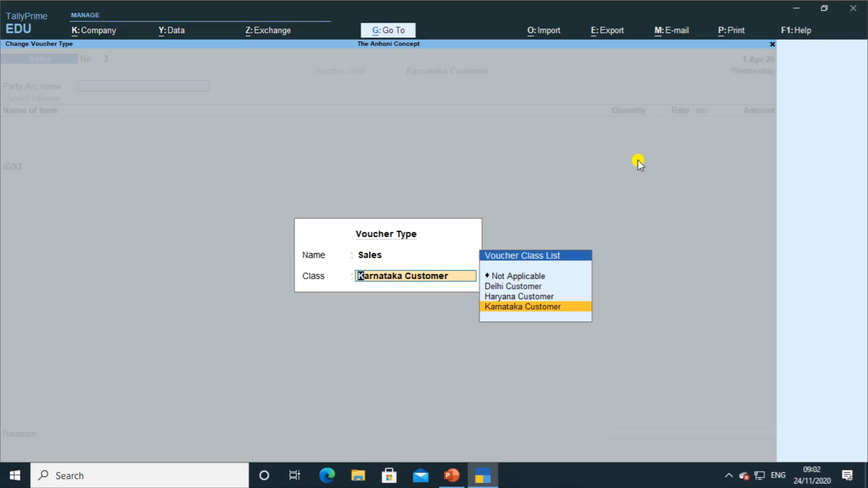
{"action": "key", "text": "Up"}
{"action": "key", "text": "Return"}
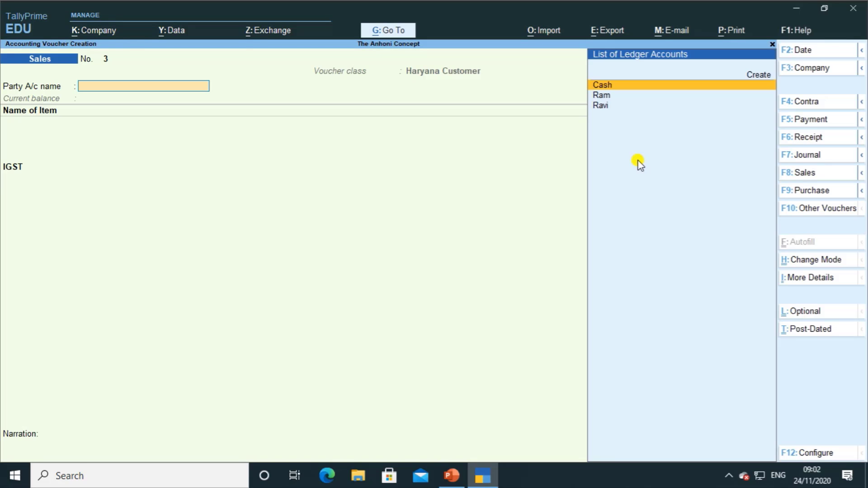
Select the first Haryana customer's ledger below Cash as the party and accept the dispatch and party details without changes.
{"action": "key", "text": "Down"}
{"action": "key", "text": "Return"}
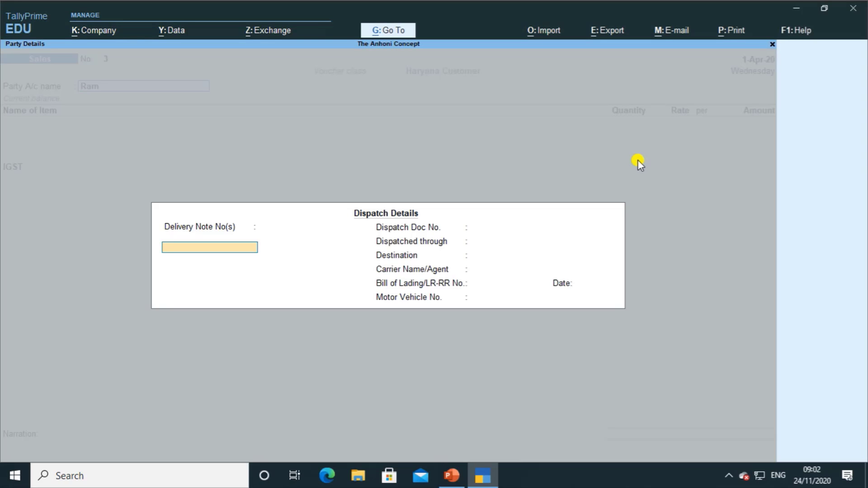
{"action": "key", "text": "ctrl+a"}
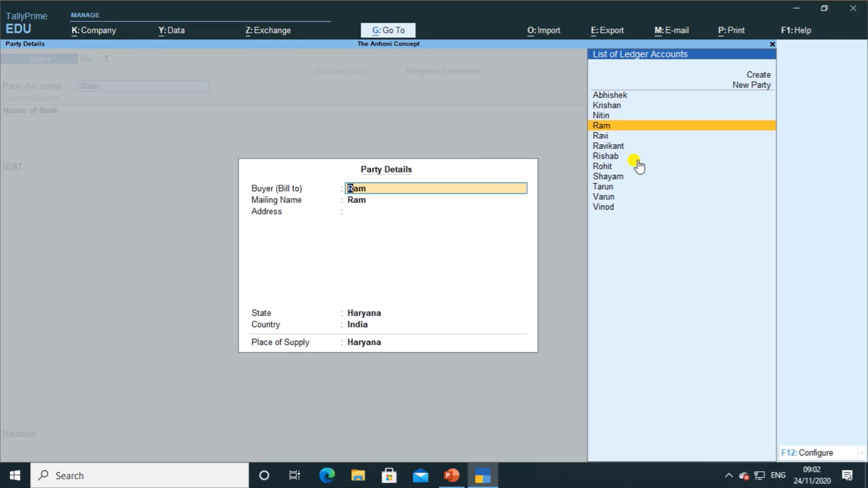
{"action": "key", "text": "Return"}
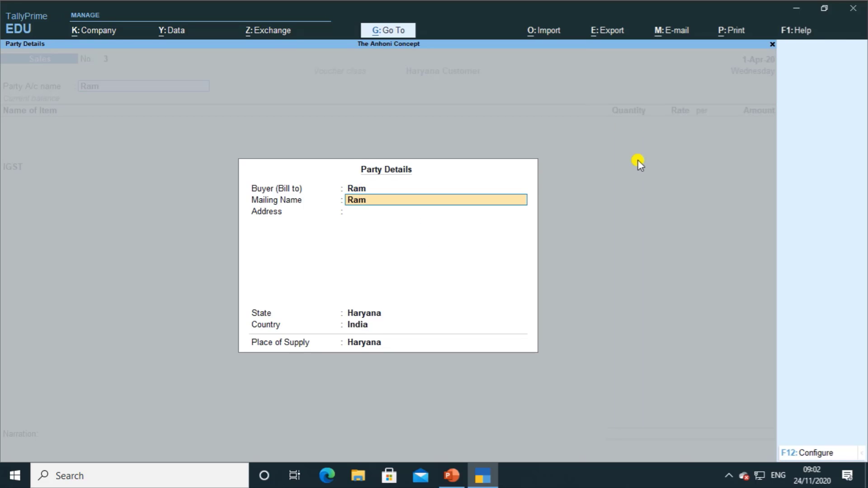
{"action": "key", "text": "ctrl+a"}
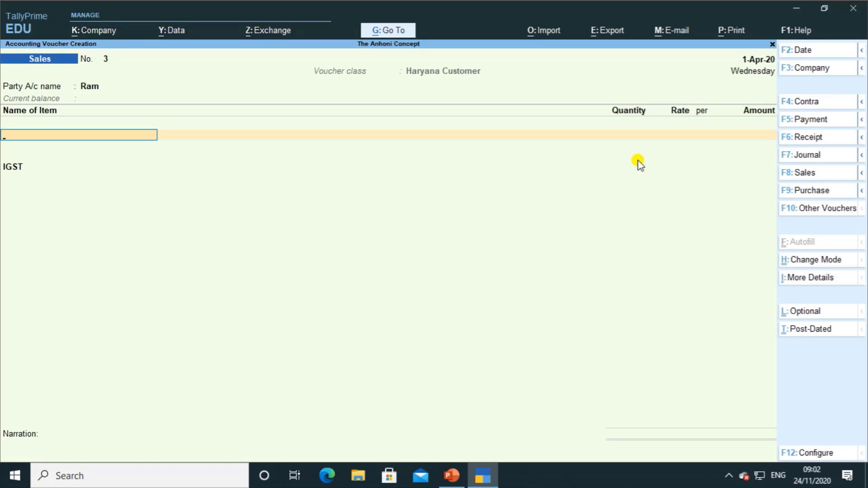
Add 17 pcs of Shirt to the Haryana Customer voucher, keeping the rate of 1,500 per pcs.
{"action": "type", "text": "S"}
{"action": "key", "text": "Return"}
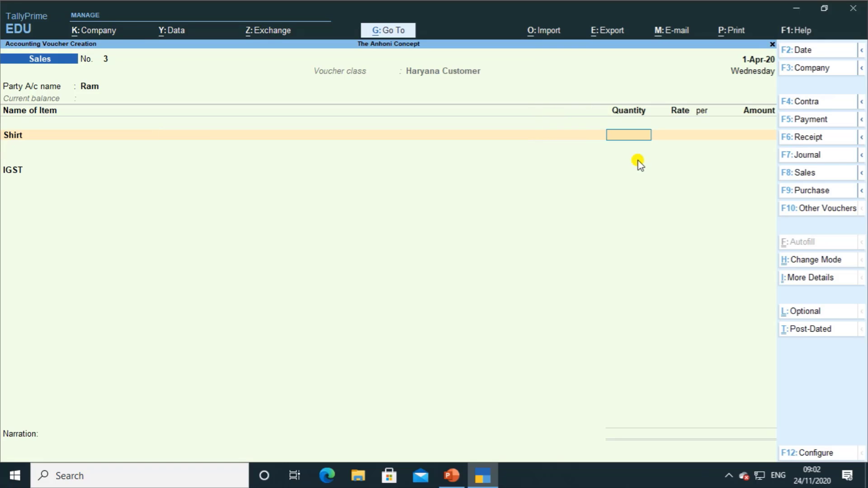
{"action": "type", "text": "17"}
{"action": "key", "text": "Return"}
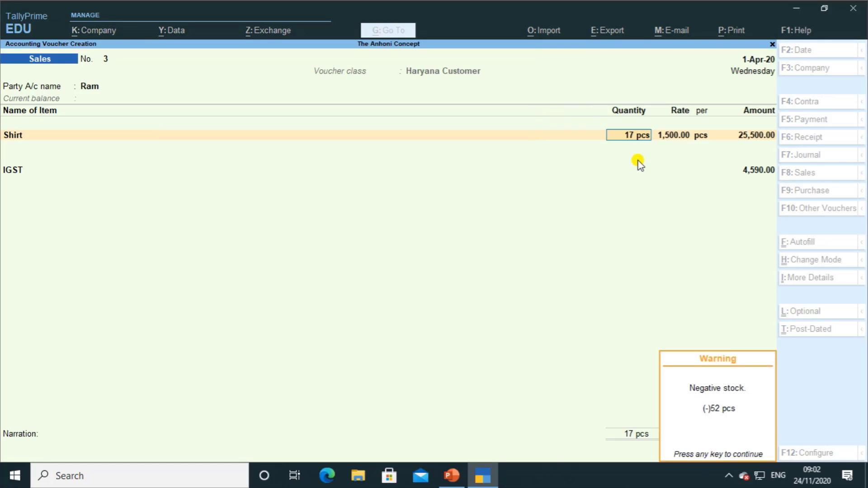
{"action": "key", "text": "Return"}
{"action": "key", "text": "Return"}
{"action": "key", "text": "Return"}
End the item list, leave the narration blank and save the Haryana Customer Sales voucher.
{"action": "key", "text": "Return"}
{"action": "key", "text": "Return"}
{"action": "key", "text": "Return"}
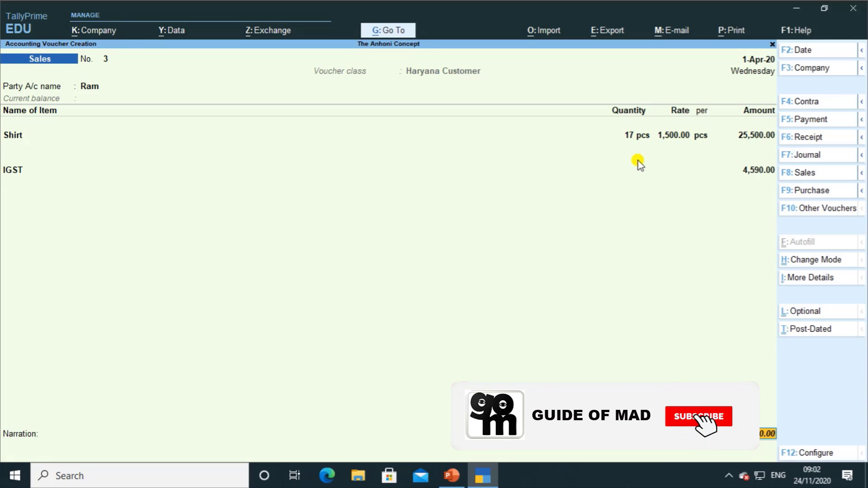
{"action": "key", "text": "Return"}
{"action": "key", "text": "Return"}
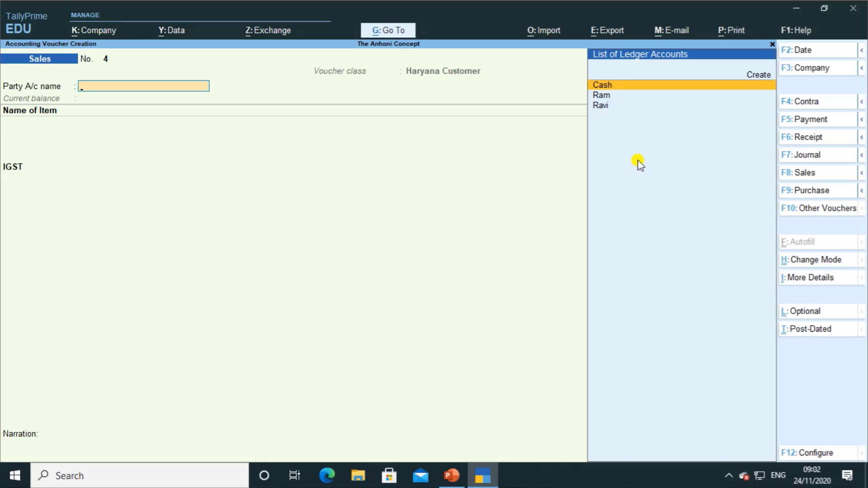
Switch to the PowerPoint presentation "video kal ka" and start the slide show from the first slide.
{"action": "left_click", "coordinate": [451, 476]}
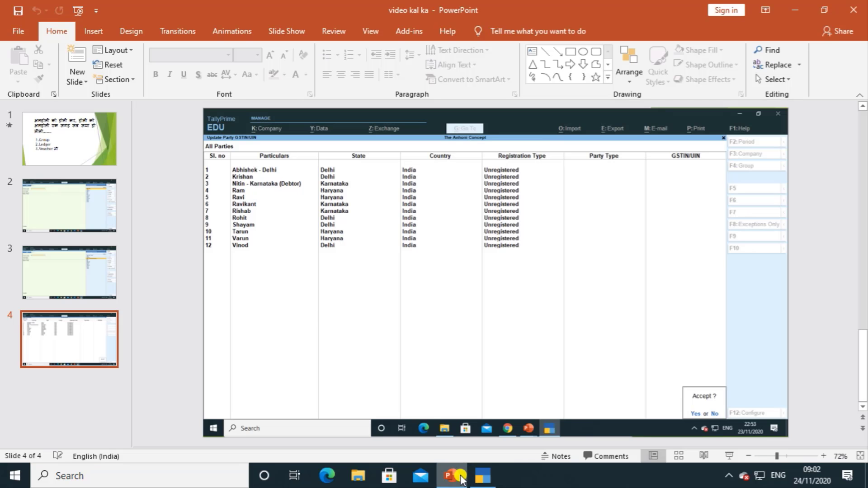
{"action": "left_click", "coordinate": [68, 135]}
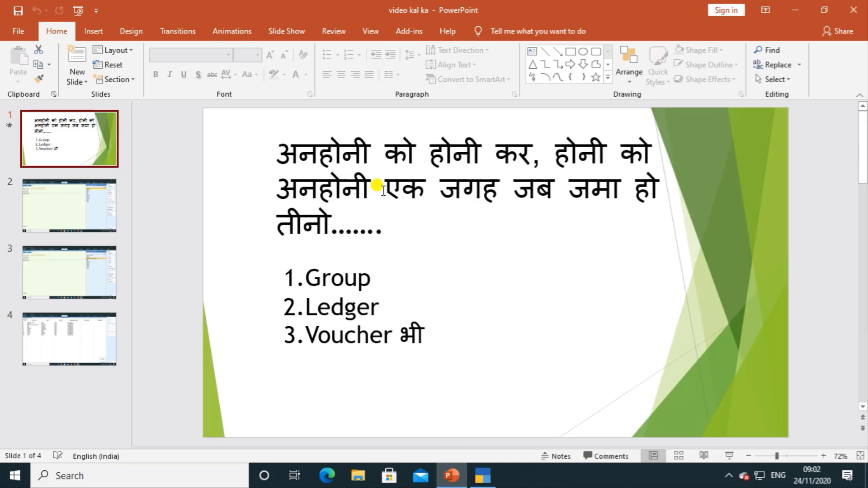
{"action": "key", "text": "F5"}
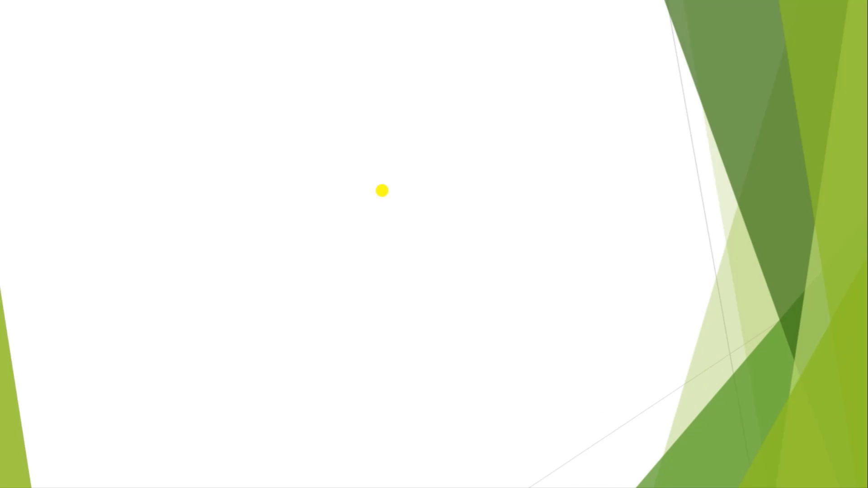